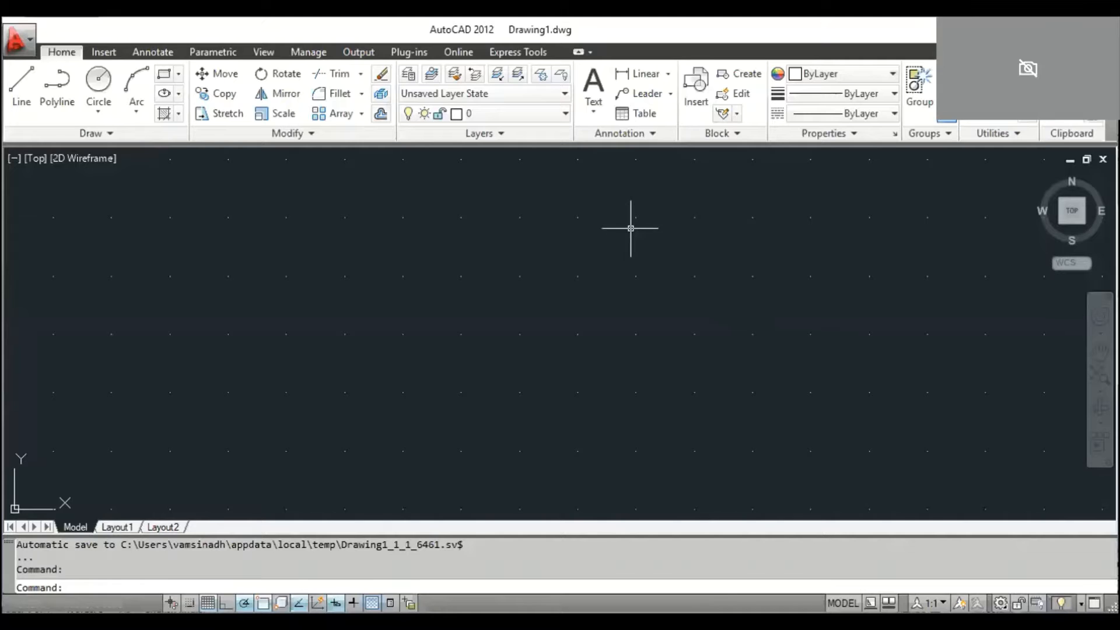
pyautogui.click(630, 228)
pyautogui.click(389, 330)
pyautogui.click(387, 333)
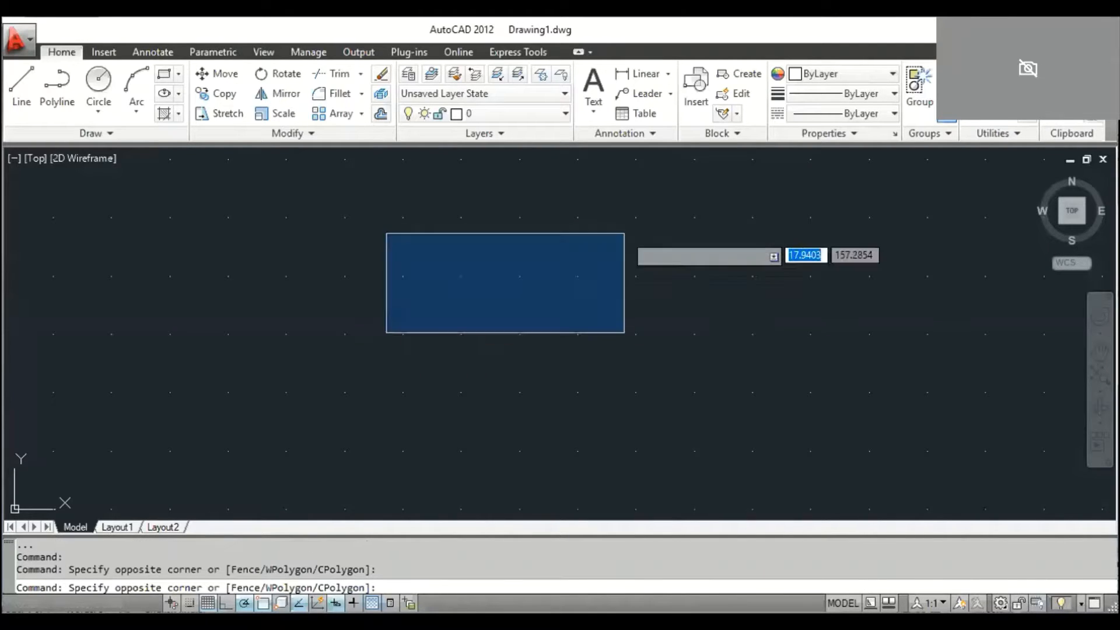
pyautogui.click(624, 233)
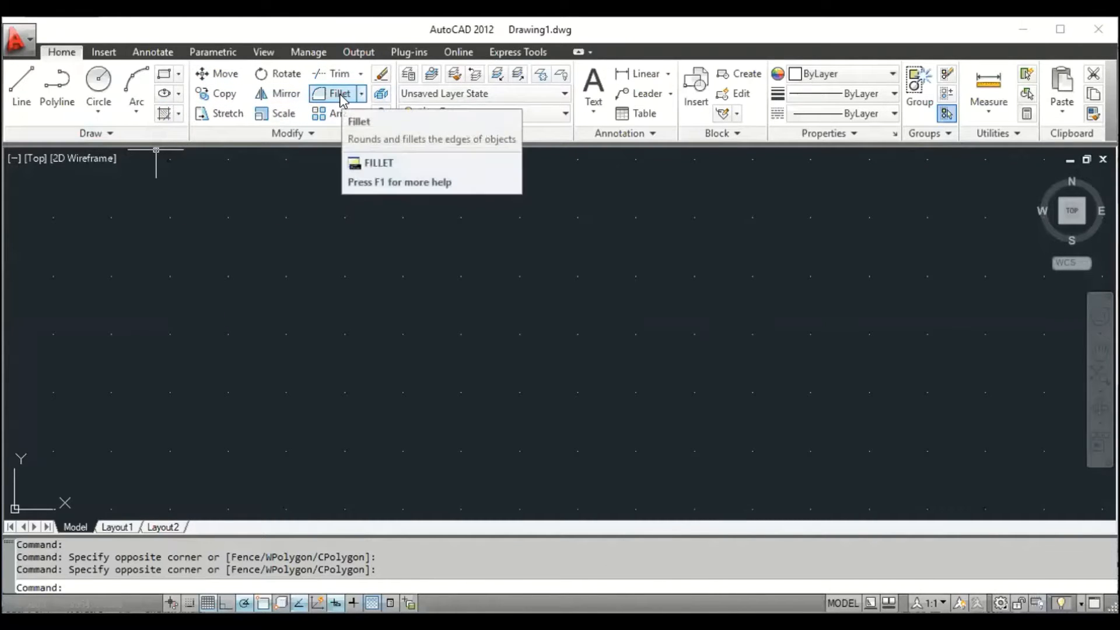
pyautogui.click(290, 174)
pyautogui.click(645, 358)
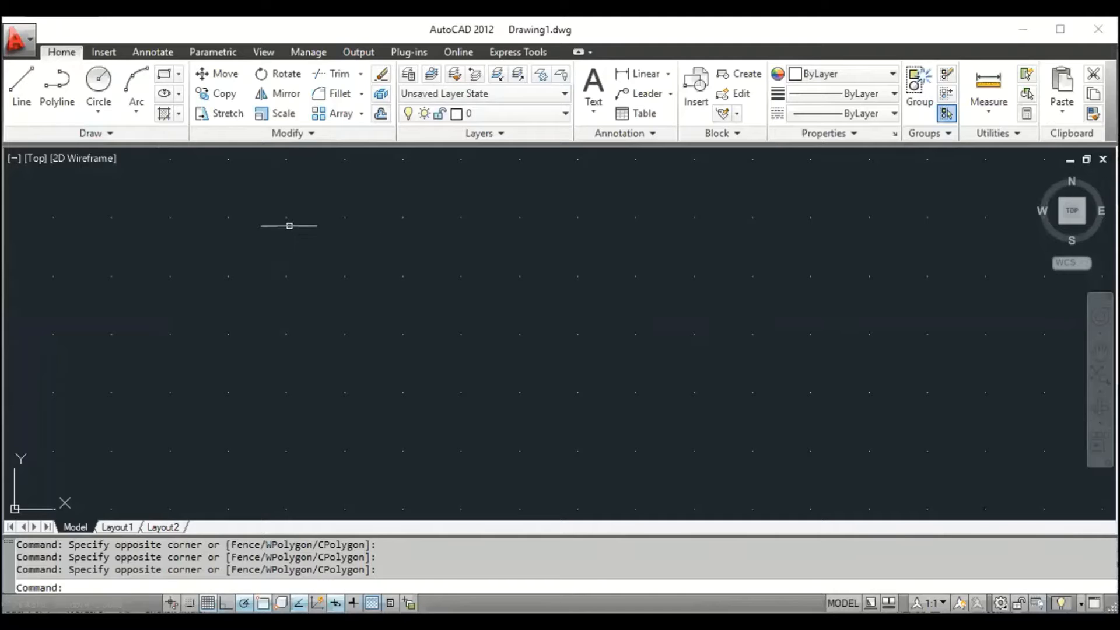
# Try to draw a rectangle by entering only 20 for its opposite corner, and undo it.
pyautogui.click(179, 74)
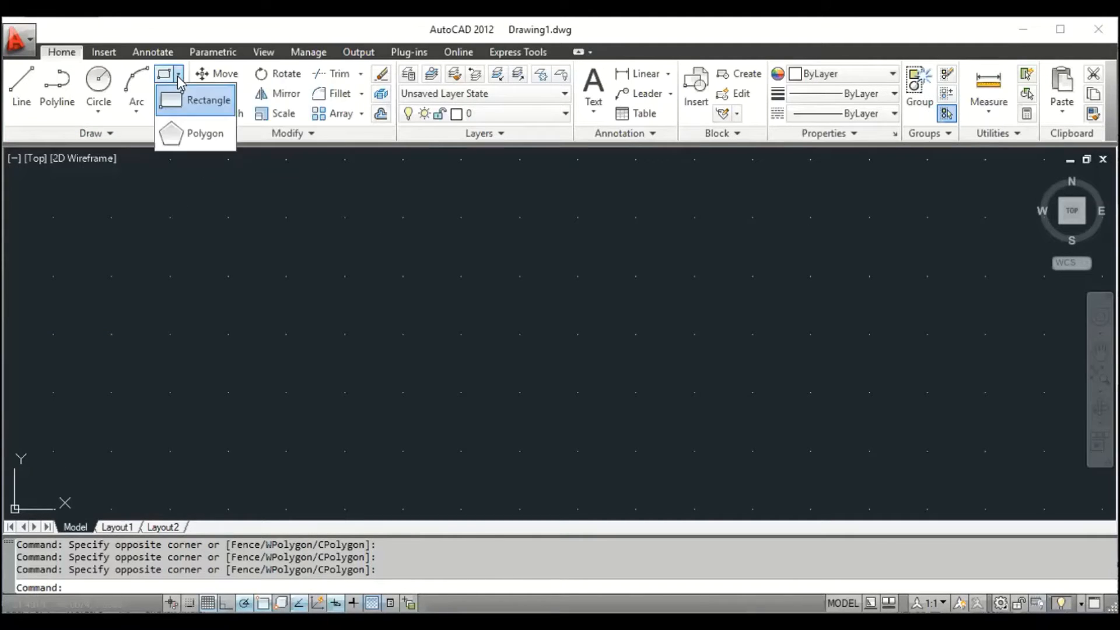
pyautogui.click(186, 100)
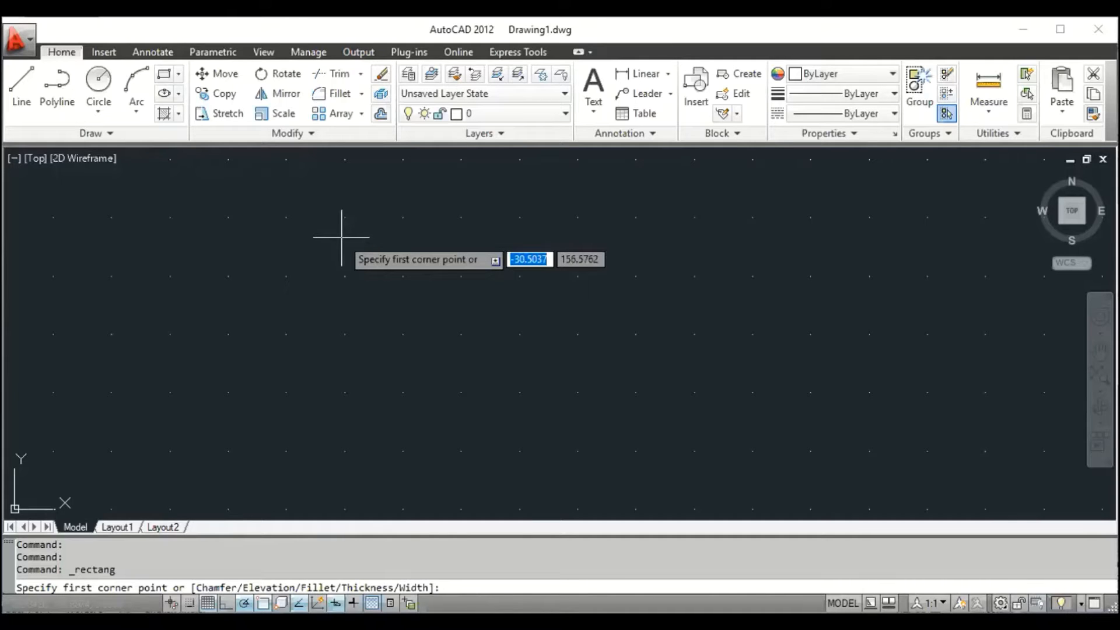
pyautogui.click(341, 237)
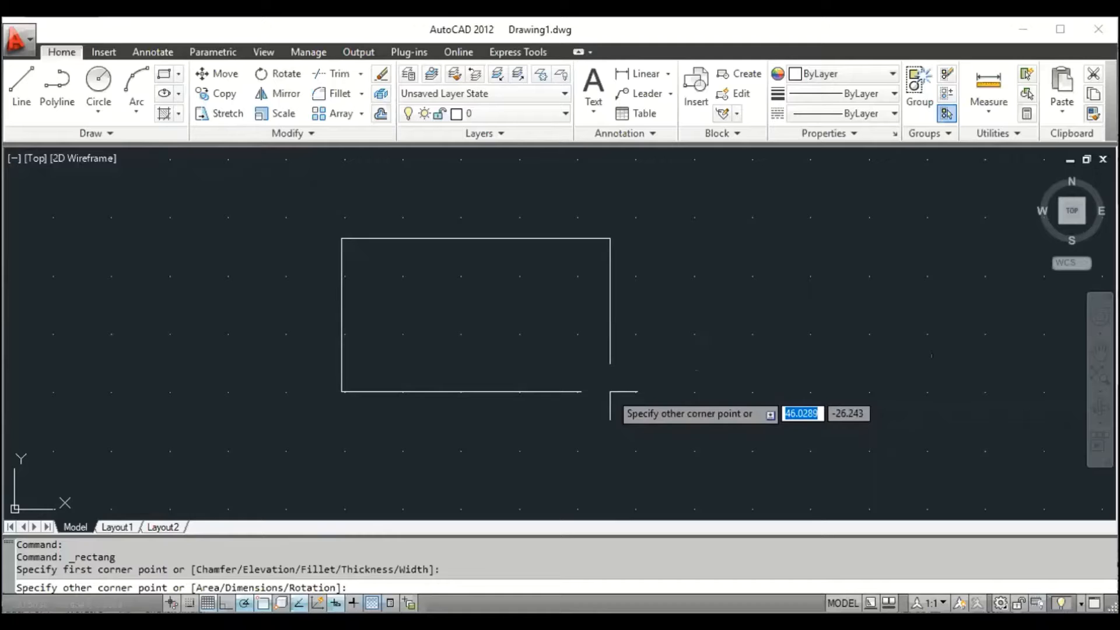
pyautogui.write('20')
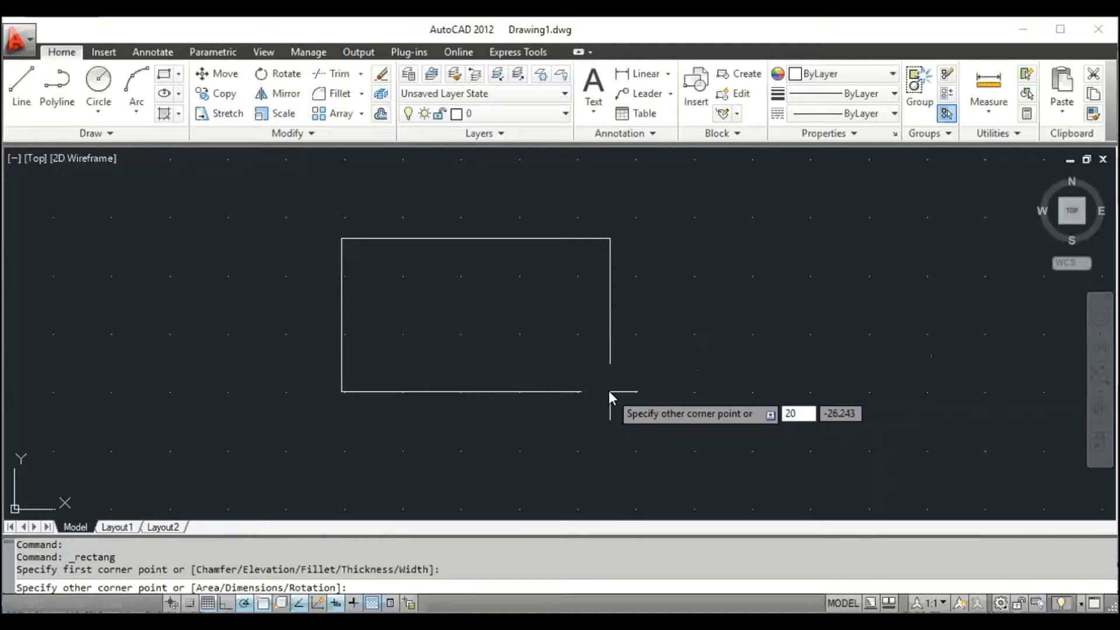
pyautogui.press('Return')
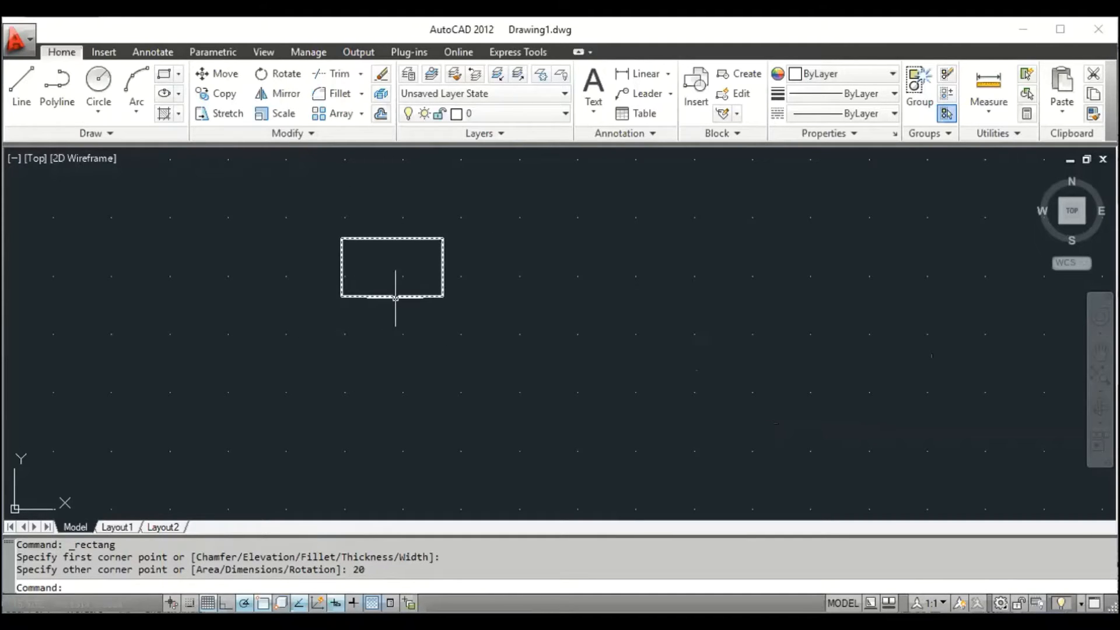
pyautogui.hotkey('ctrl', 'z')
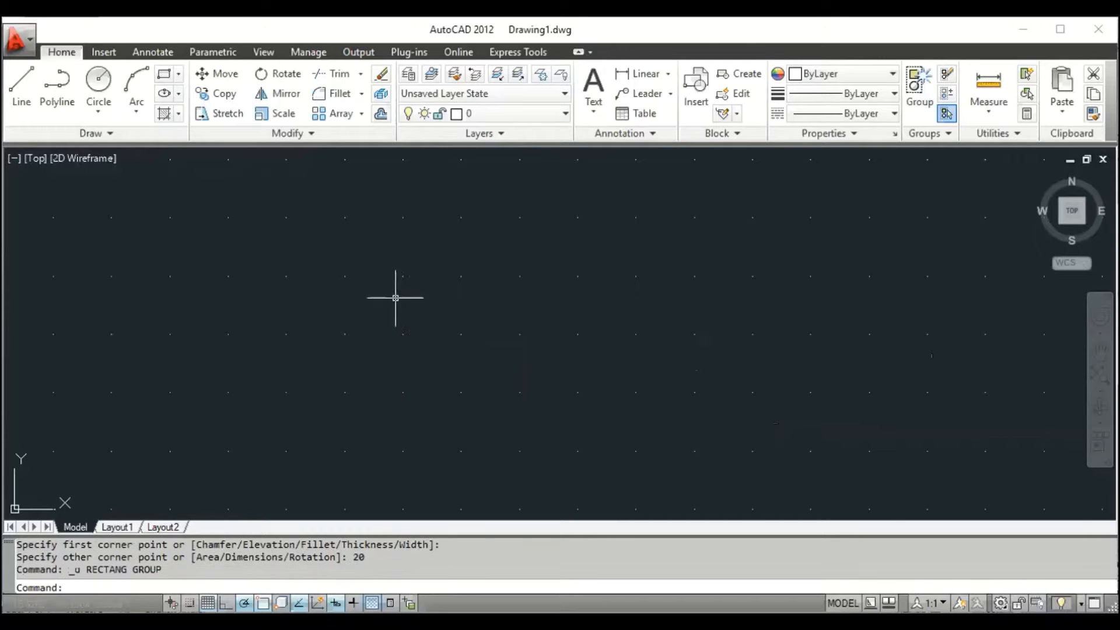
# Draw a rectangle 20 units wide and 40 units high from a freely picked first corner.
pyautogui.click(164, 74)
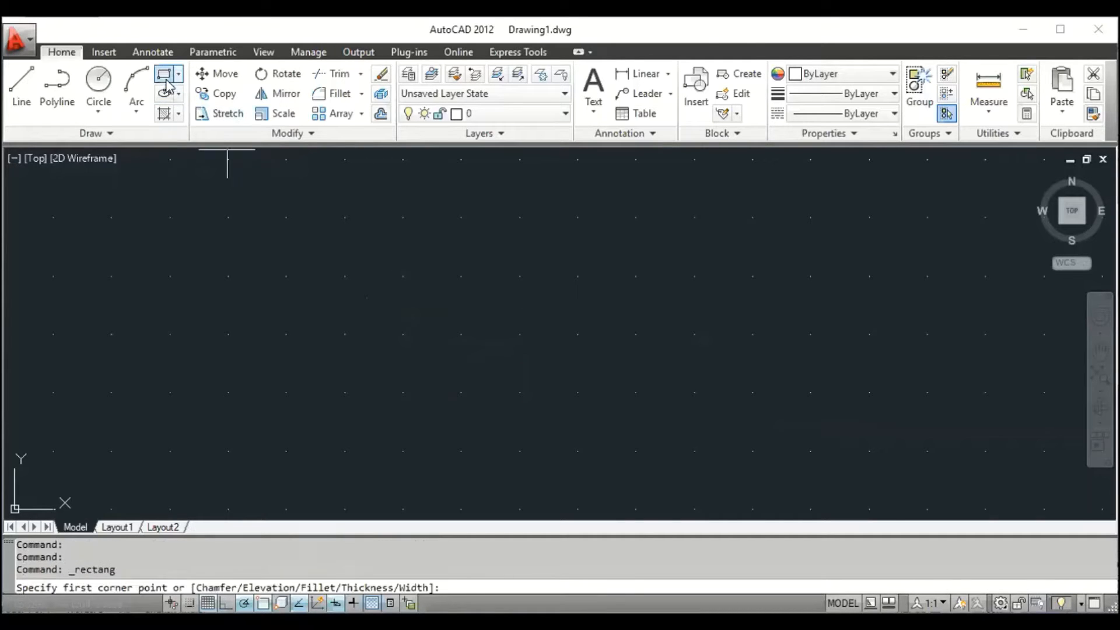
pyautogui.click(347, 268)
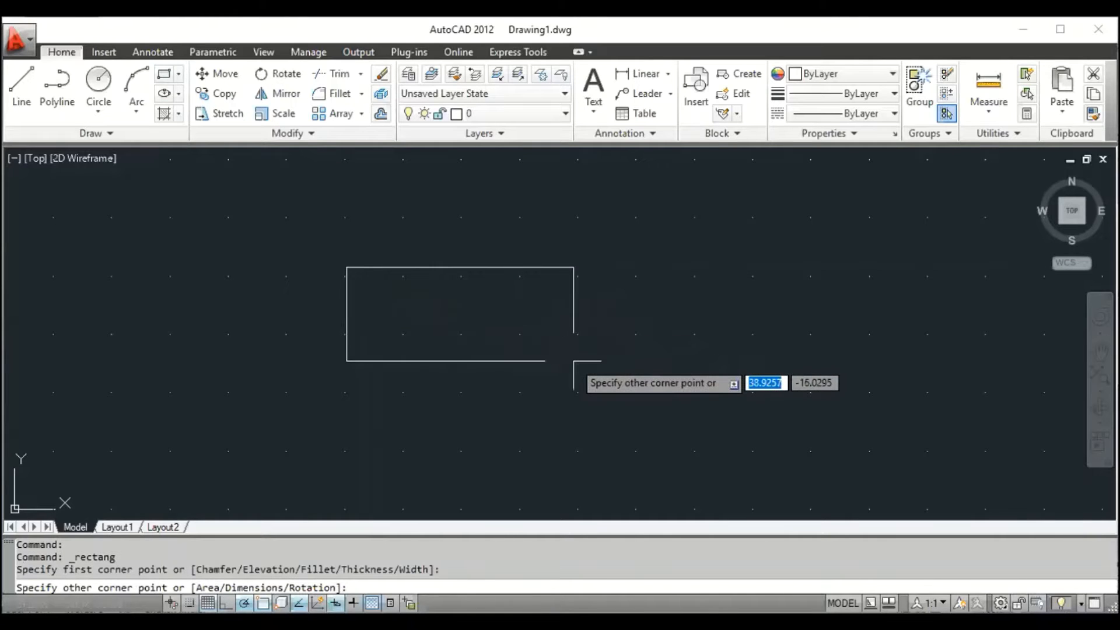
pyautogui.write('20')
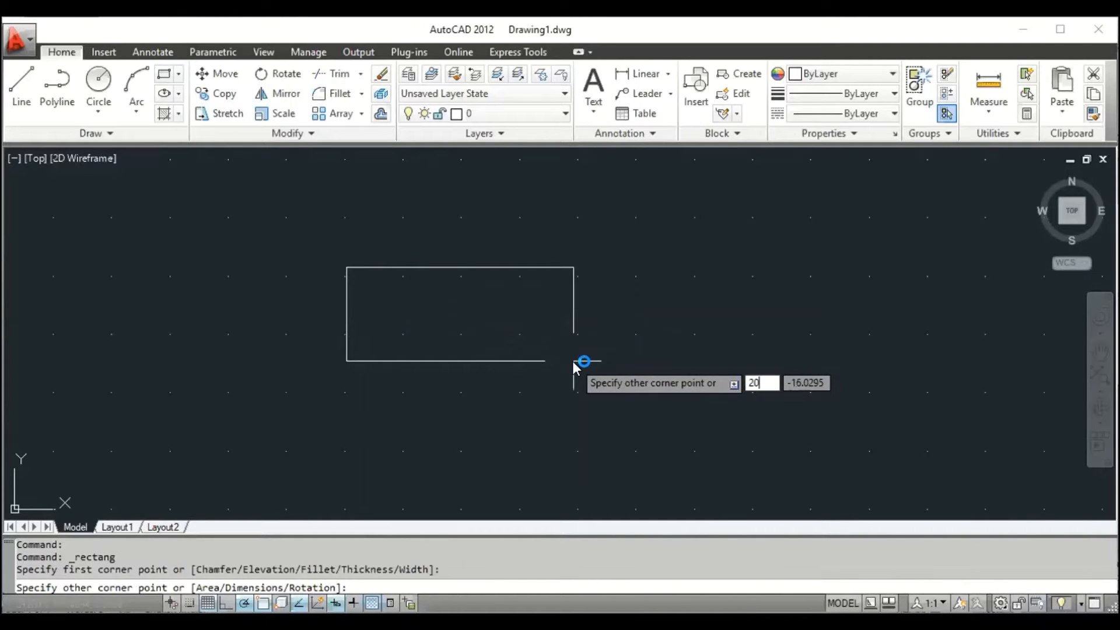
pyautogui.press('Tab')
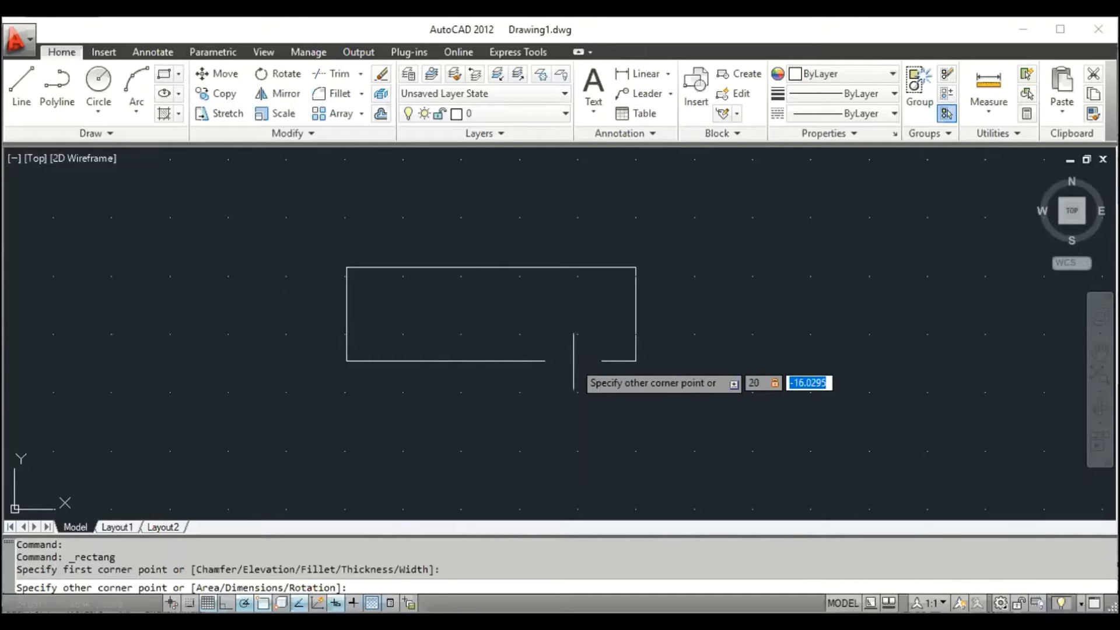
pyautogui.write('40')
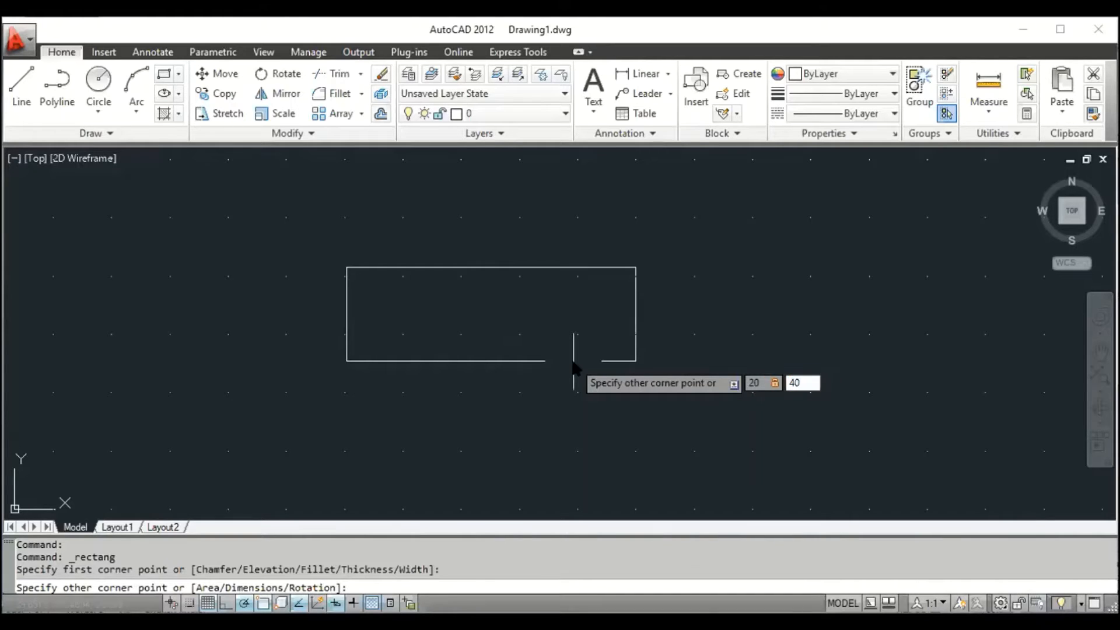
pyautogui.press('Return')
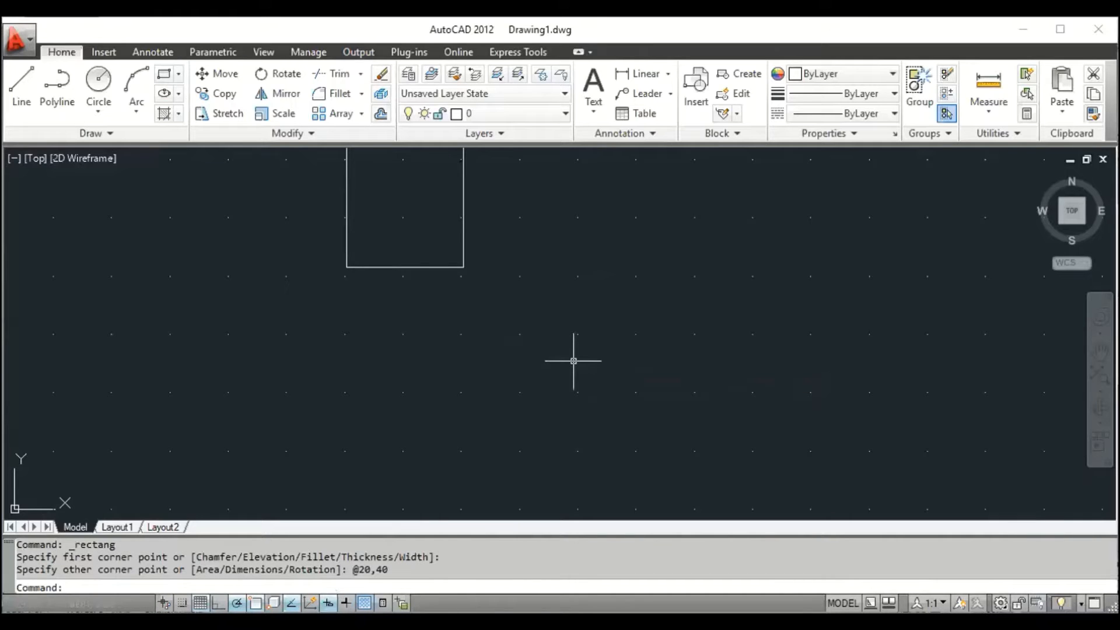
# Erase the 20 by 40 rectangle from the drawing.
pyautogui.write('z')
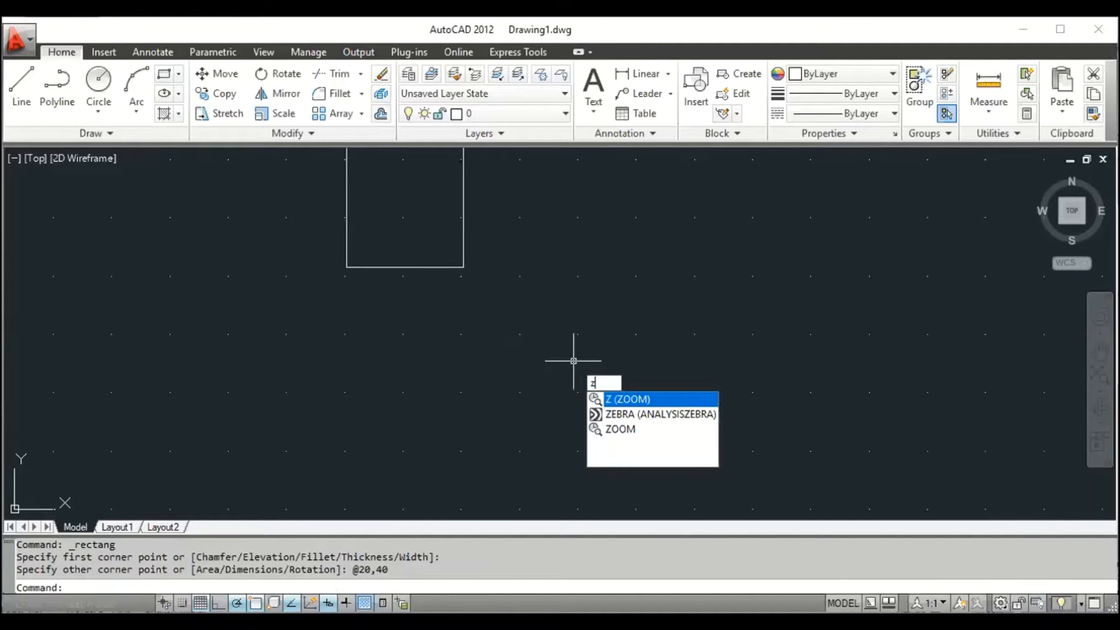
pyautogui.press('Return')
pyautogui.write('e')
pyautogui.press('Return')
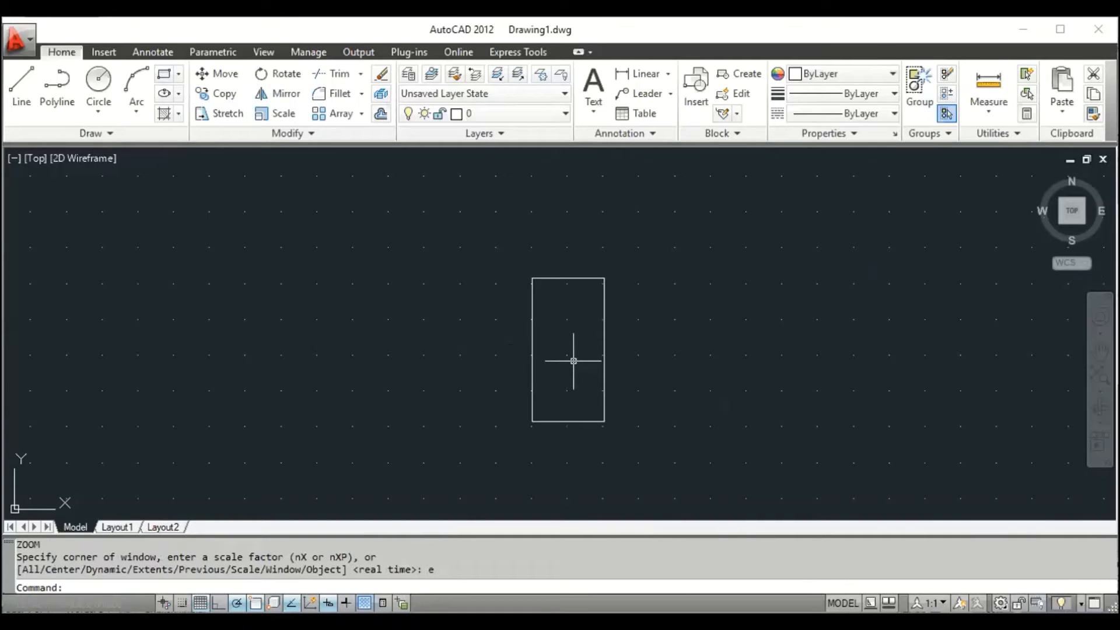
pyautogui.click(657, 257)
pyautogui.click(422, 505)
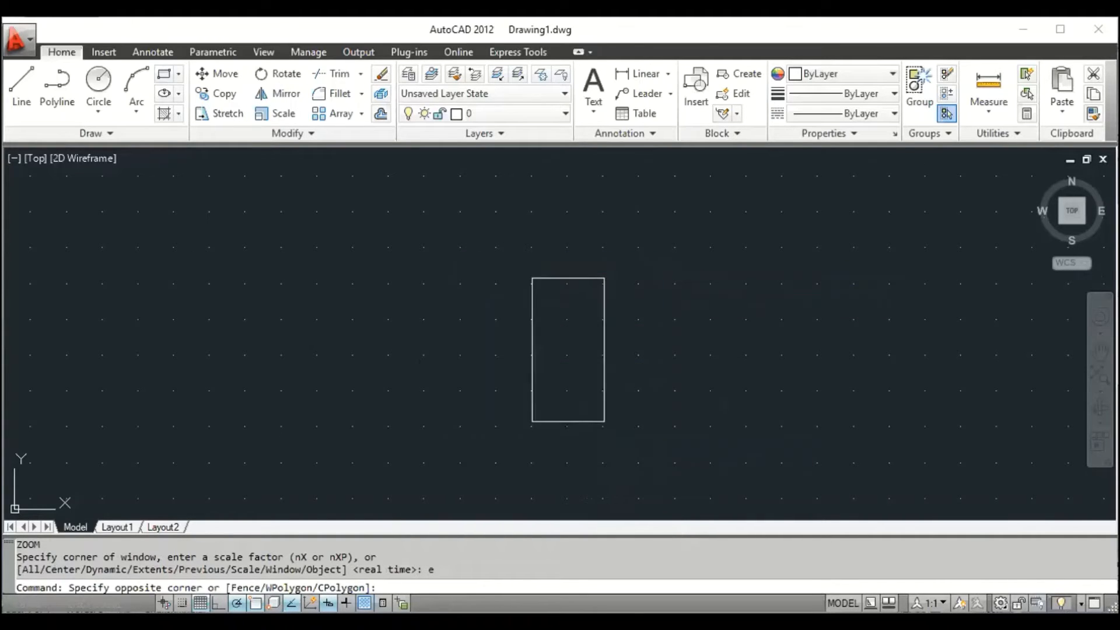
pyautogui.press('Delete')
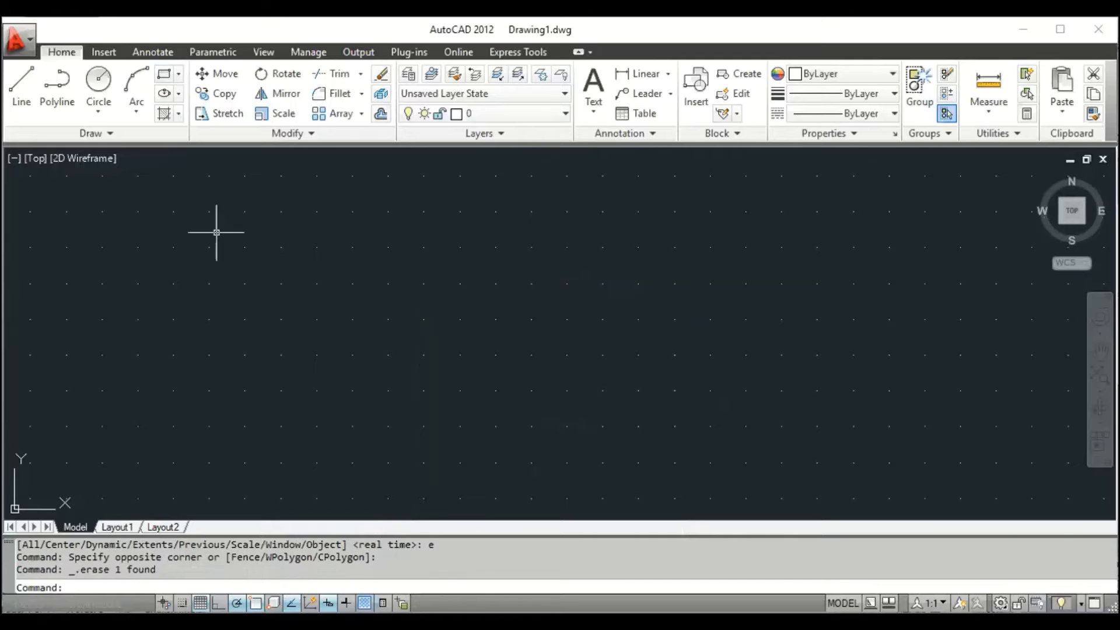
# Draw a five-sided polygon inscribed in a circle of radius 20 near the middle of the drawing area.
pyautogui.click(179, 73)
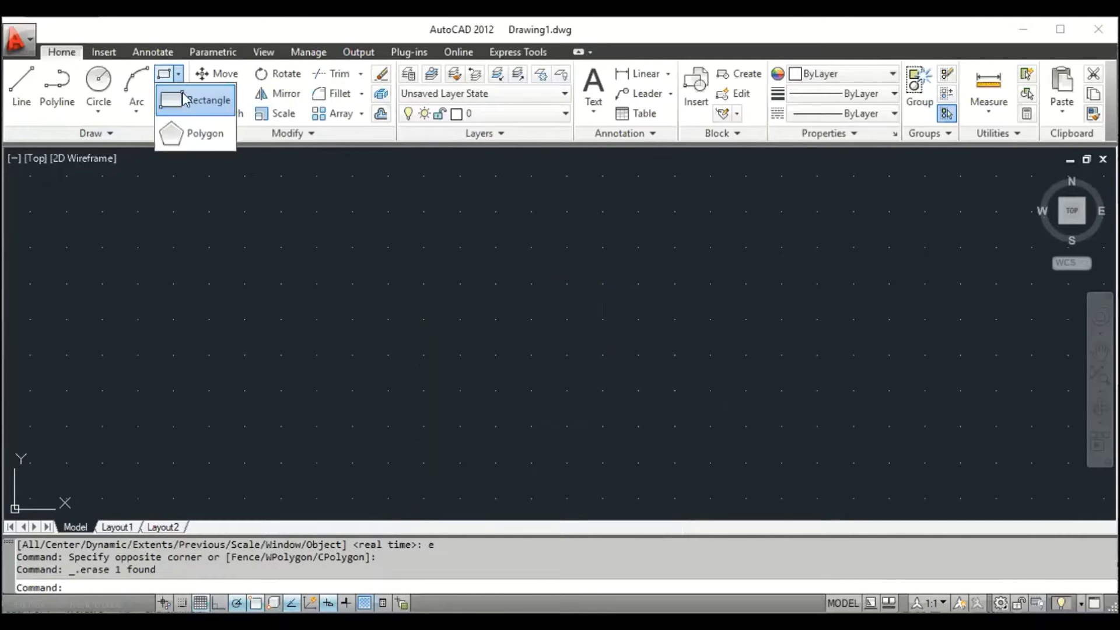
pyautogui.click(195, 132)
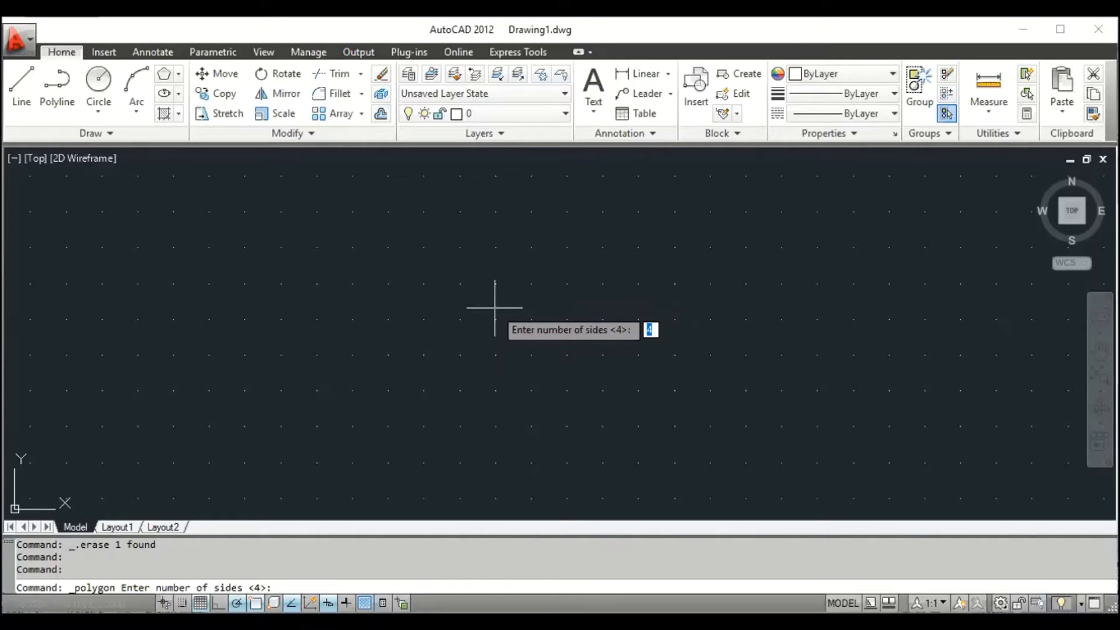
pyautogui.write('5')
pyautogui.press('Return')
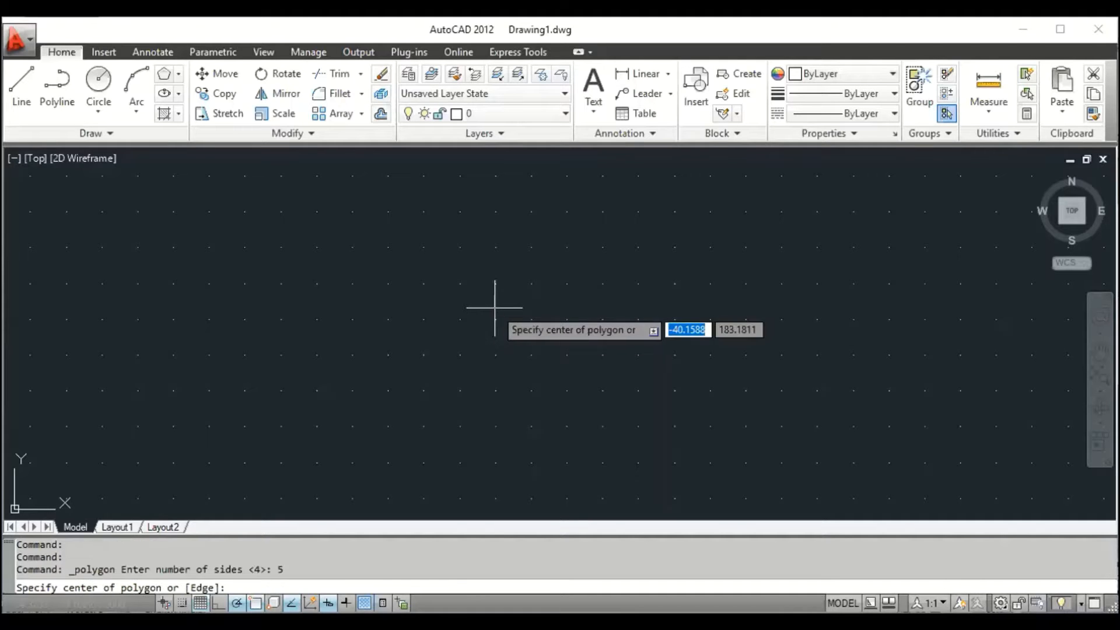
pyautogui.click(527, 300)
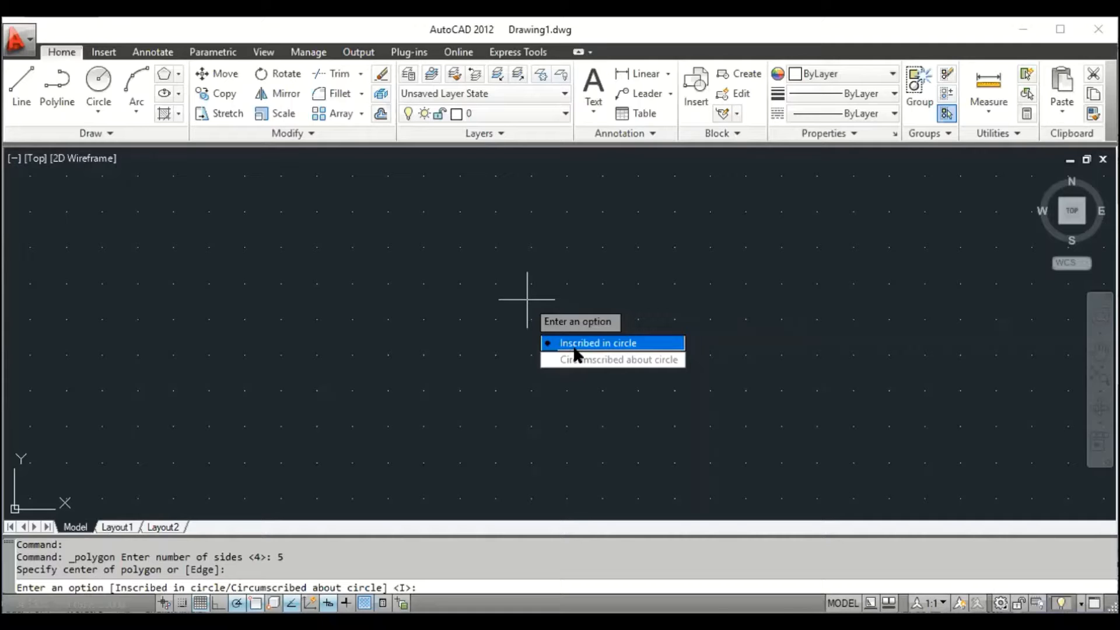
pyautogui.click(608, 343)
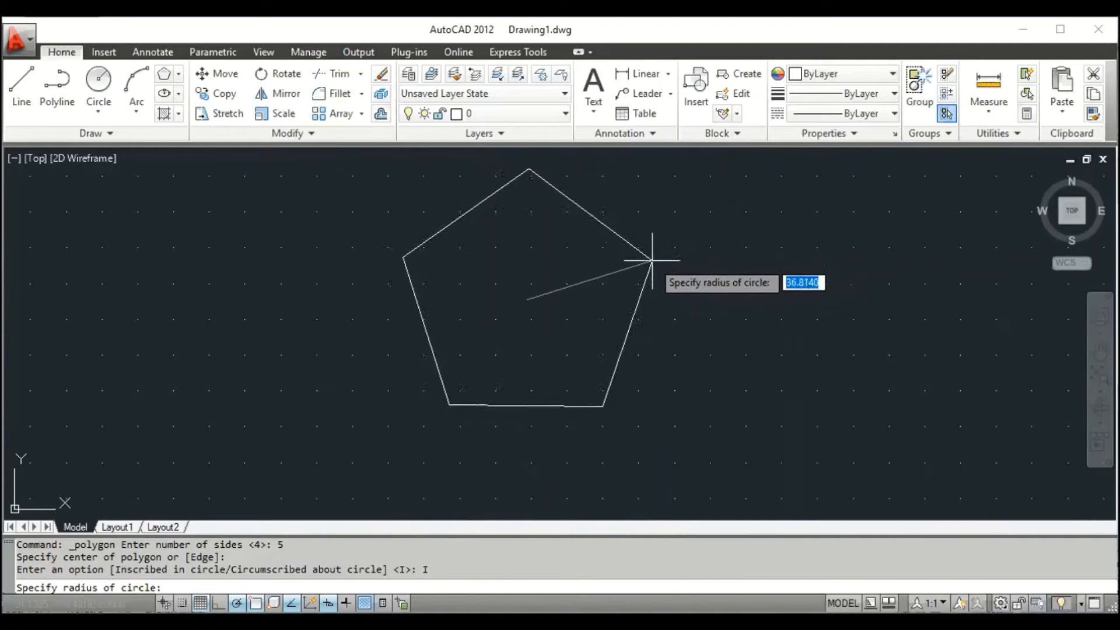
pyautogui.write('20')
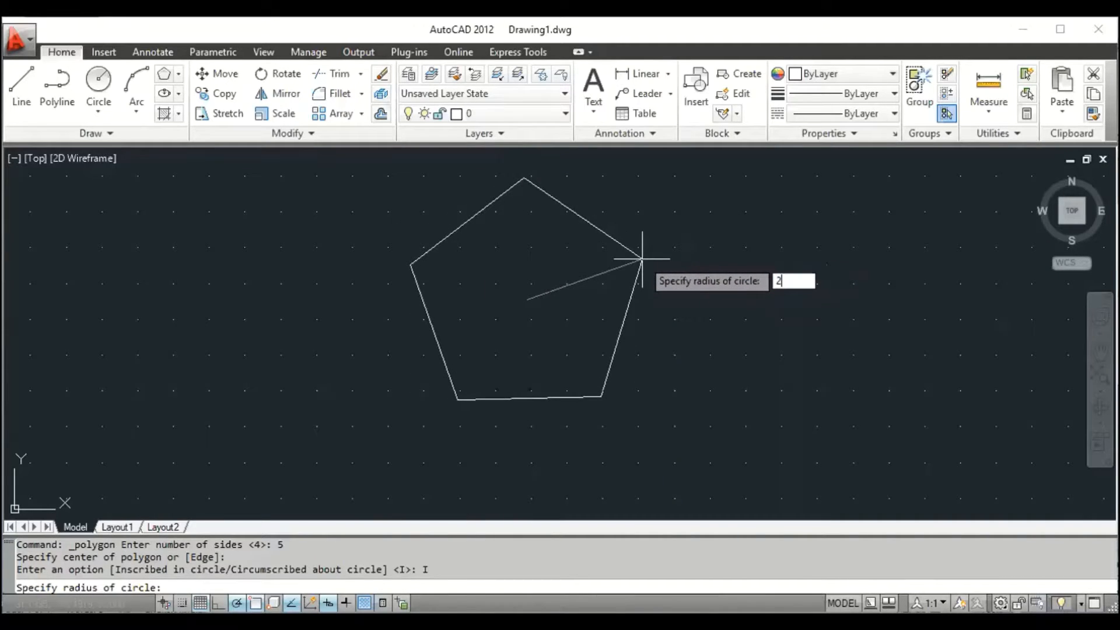
pyautogui.press('Return')
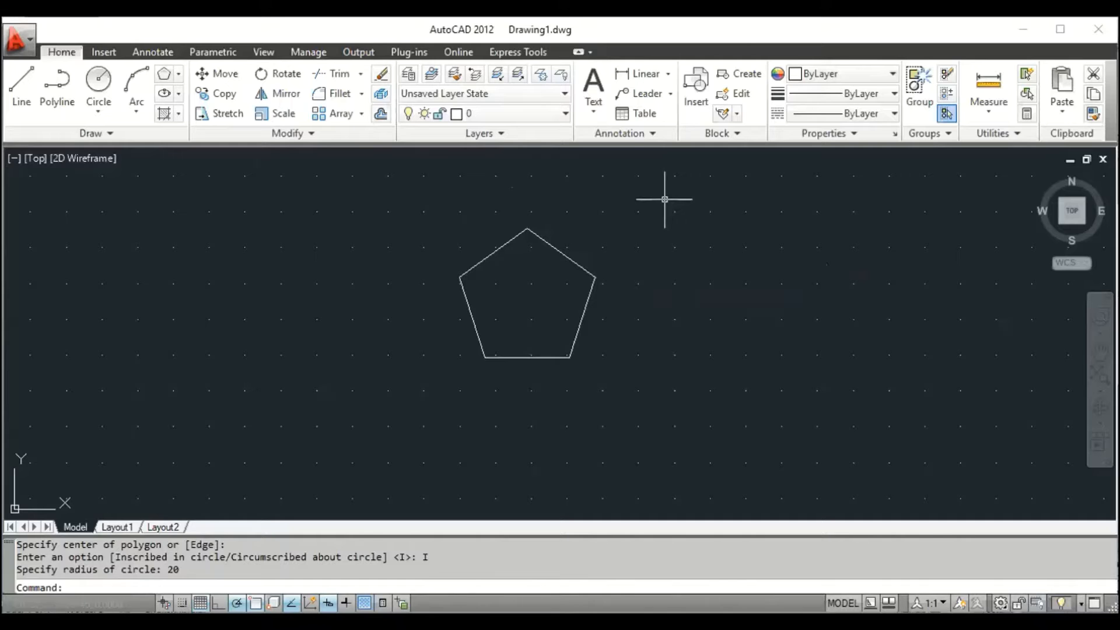
pyautogui.click(644, 206)
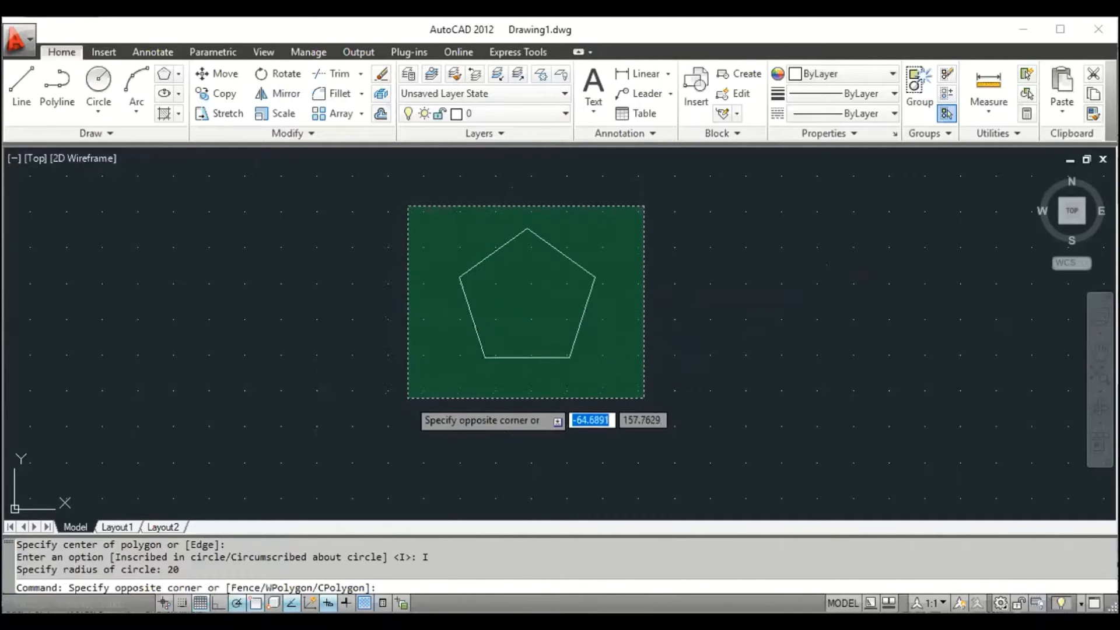
pyautogui.click(407, 397)
pyautogui.press('Escape')
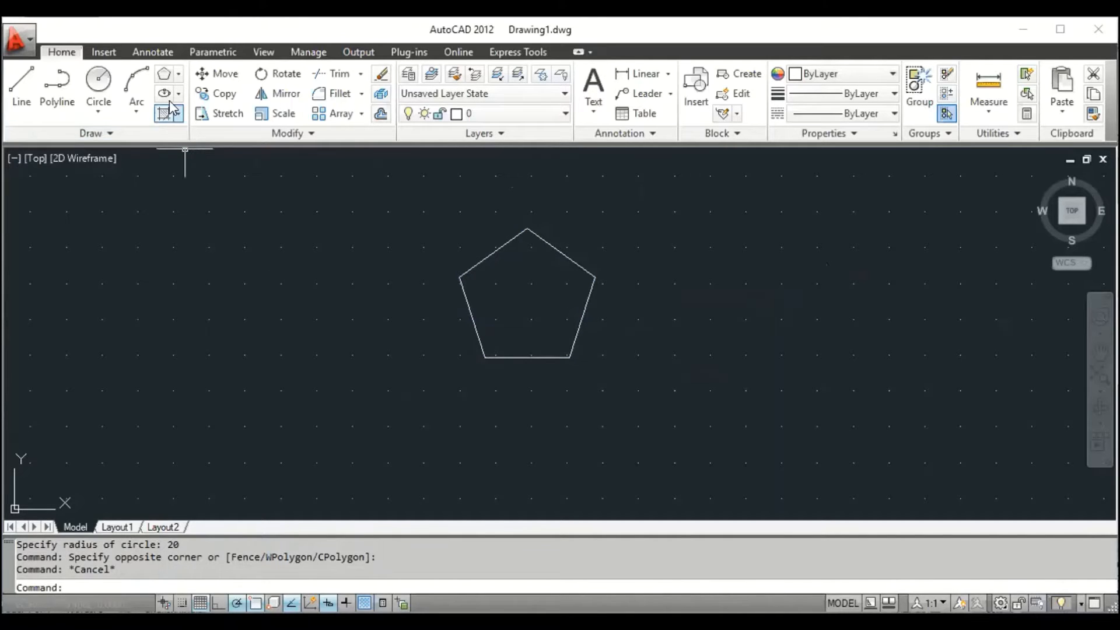
# Draw a 50-sided polygon inscribed in a circle of radius 30, centred to the right of the pentagon.
pyautogui.click(178, 73)
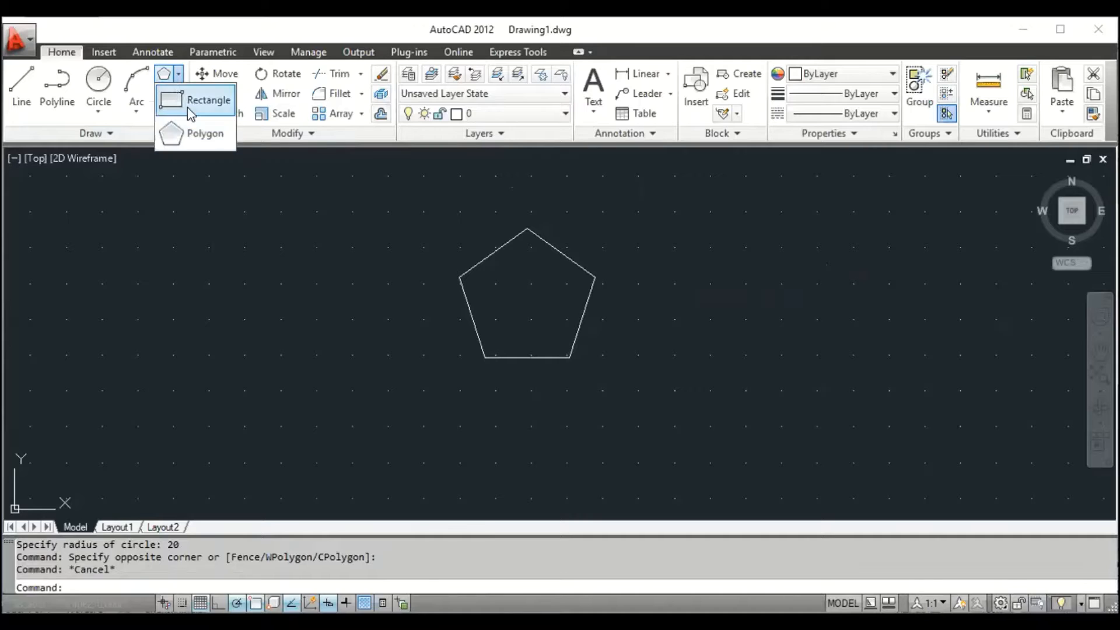
pyautogui.click(195, 125)
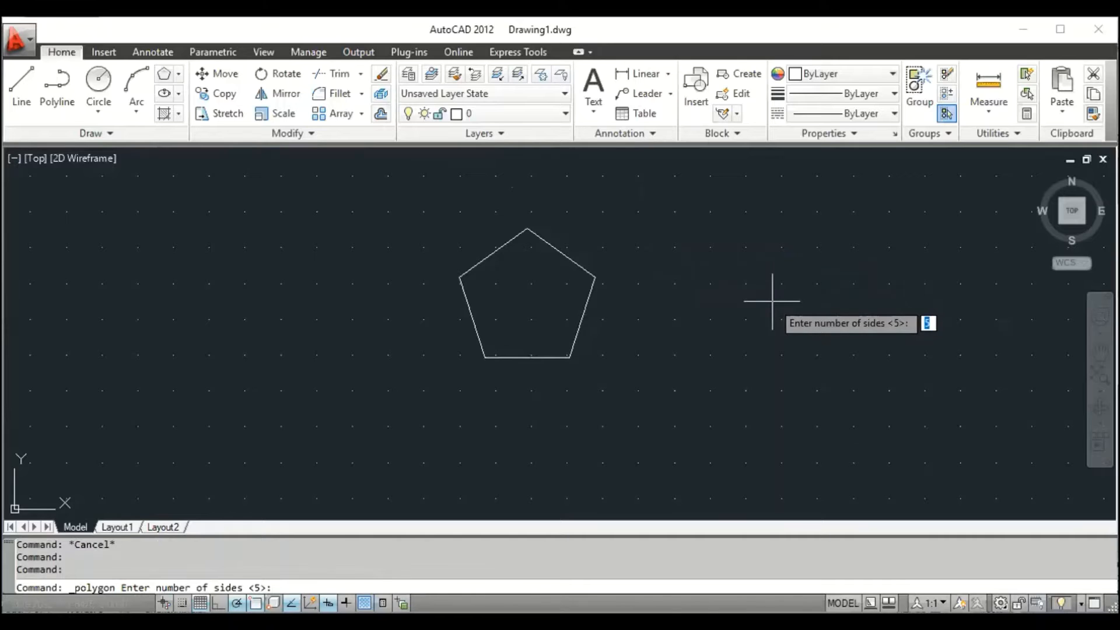
pyautogui.write('50')
pyautogui.press('Return')
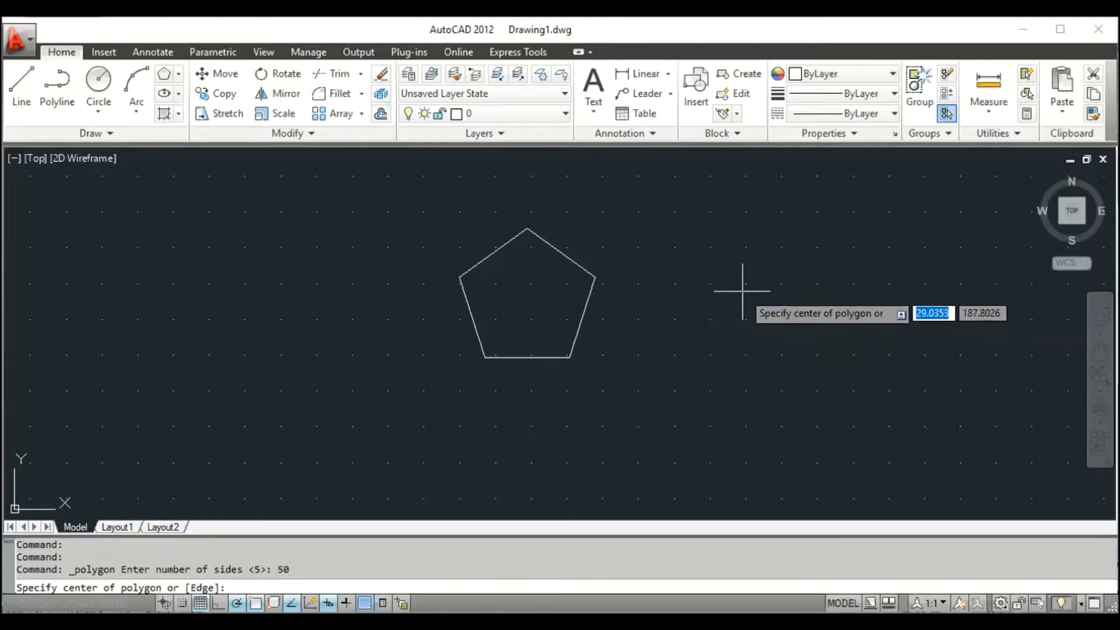
pyautogui.click(742, 290)
pyautogui.click(794, 339)
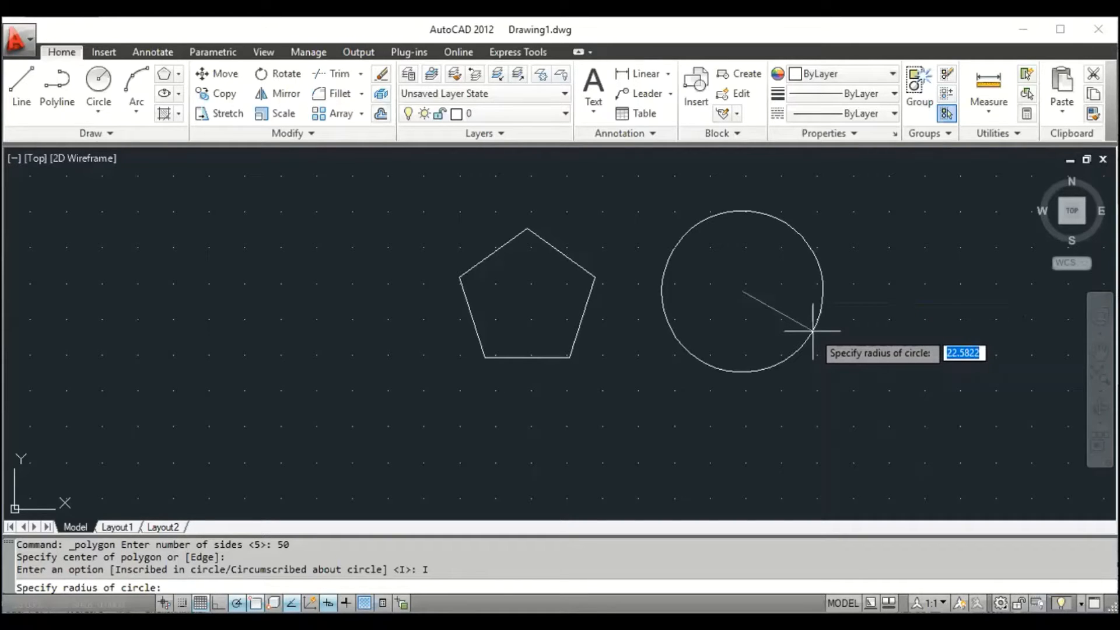
pyautogui.write('30')
pyautogui.press('Return')
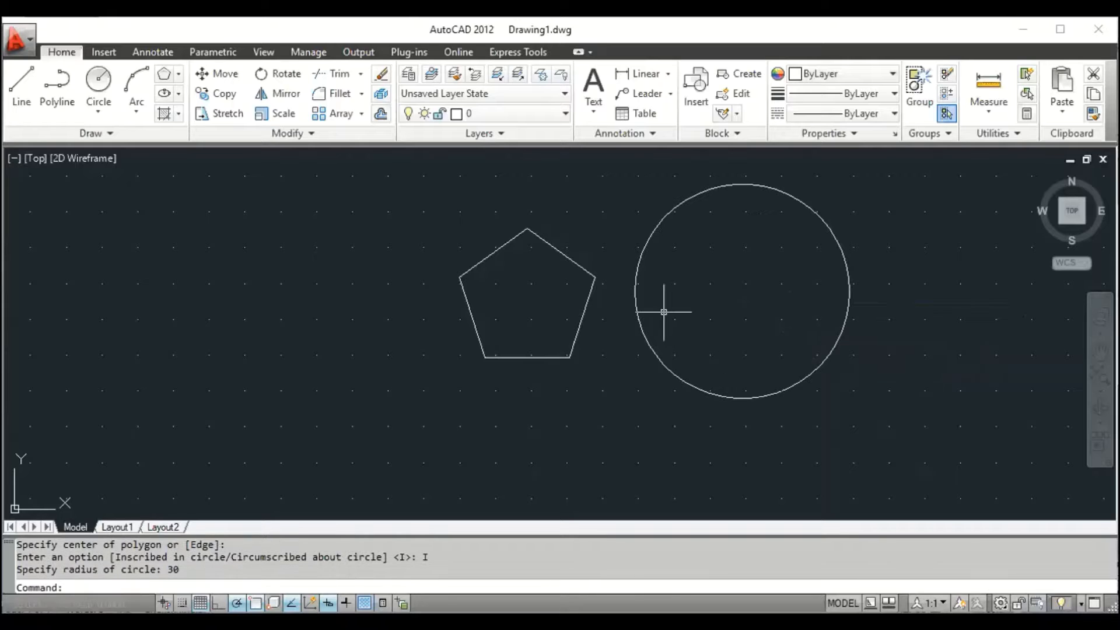
# Examine the segments along the 50-sided polygon's left side up close.
pyautogui.scroll(3, 629, 313)
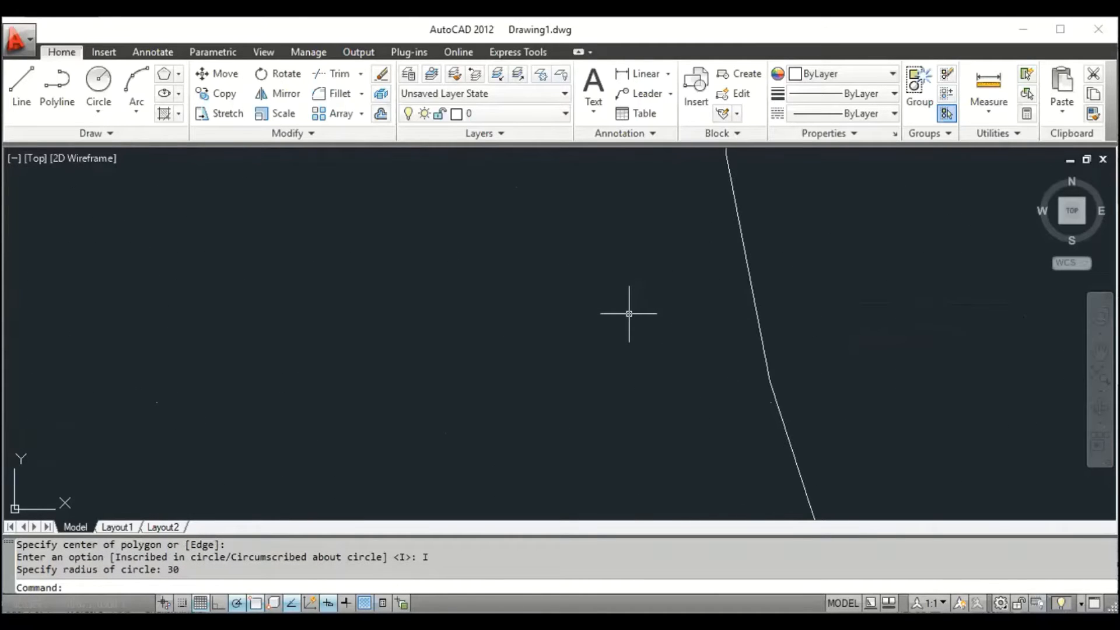
pyautogui.click(737, 302)
pyautogui.click(660, 321)
pyautogui.click(660, 321)
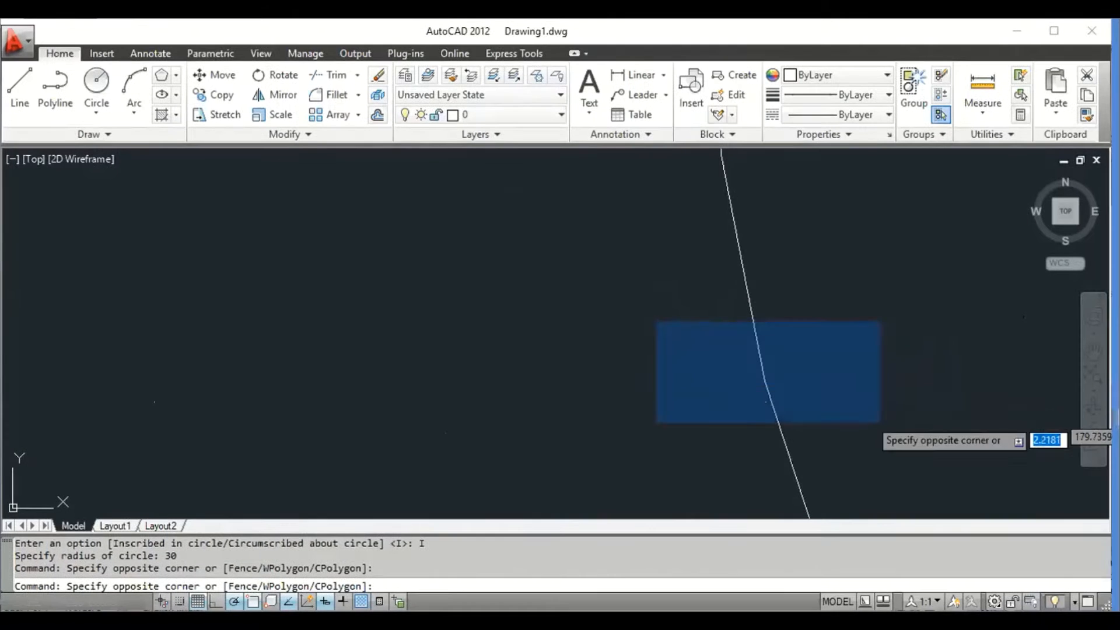
# Follow the outline of the 50-sided polygon to inspect where its straight segments meet, and return to the overall view.
pyautogui.click(881, 420)
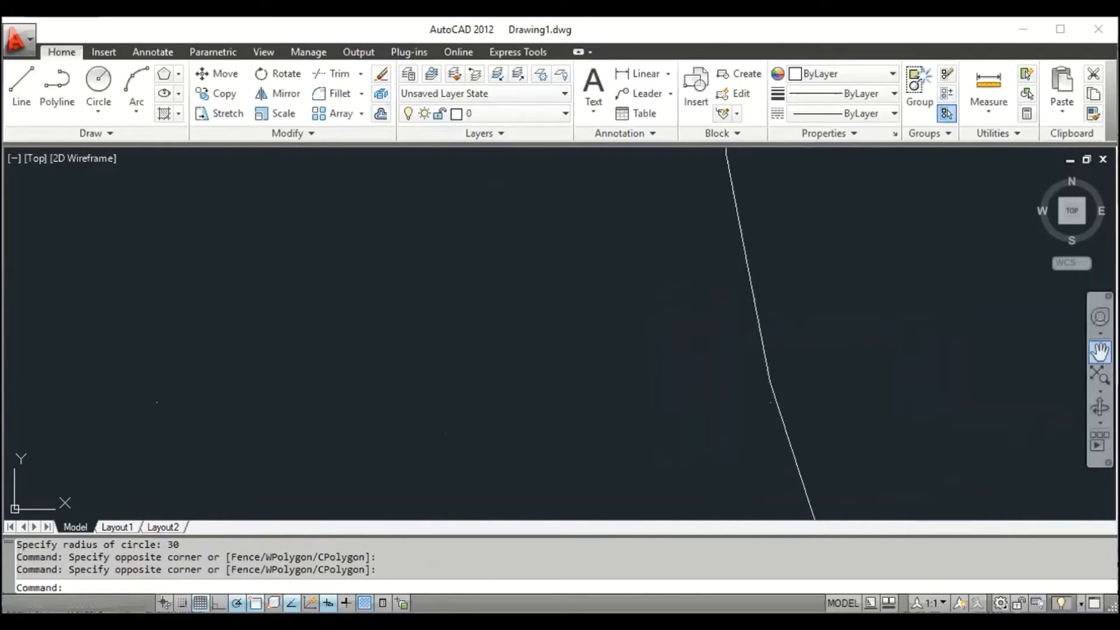
pyautogui.click(1100, 351)
pyautogui.moveTo(790, 327)
pyautogui.mouseDown()
pyautogui.moveTo(783, 315)
pyautogui.moveTo(814, 391)
pyautogui.mouseUp()
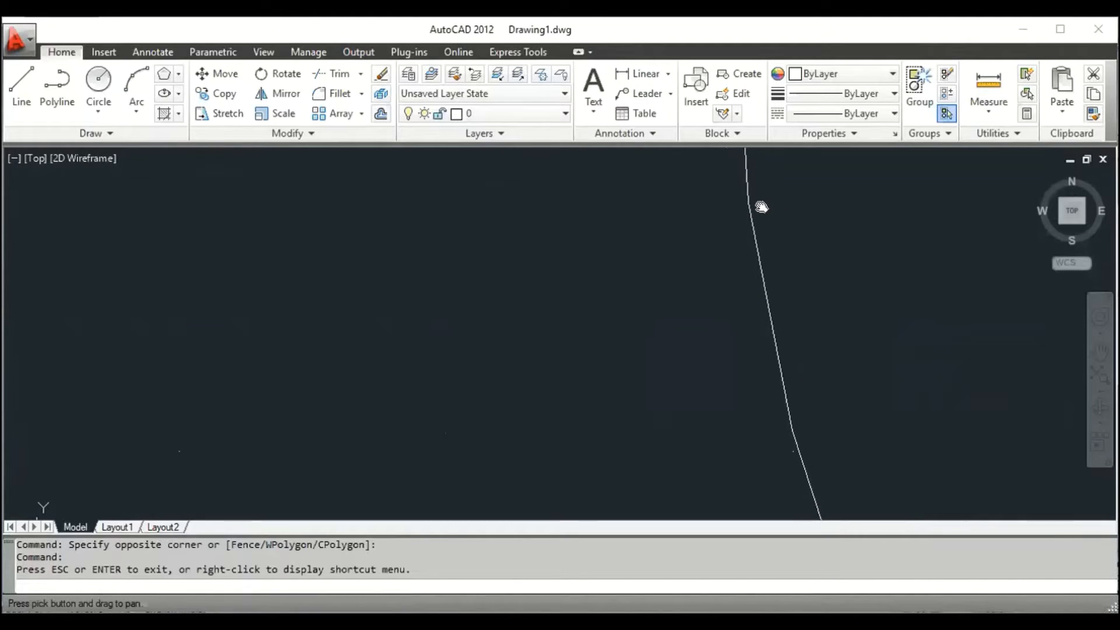
pyautogui.moveTo(760, 208)
pyautogui.mouseDown()
pyautogui.moveTo(751, 421)
pyautogui.moveTo(741, 437)
pyautogui.mouseUp()
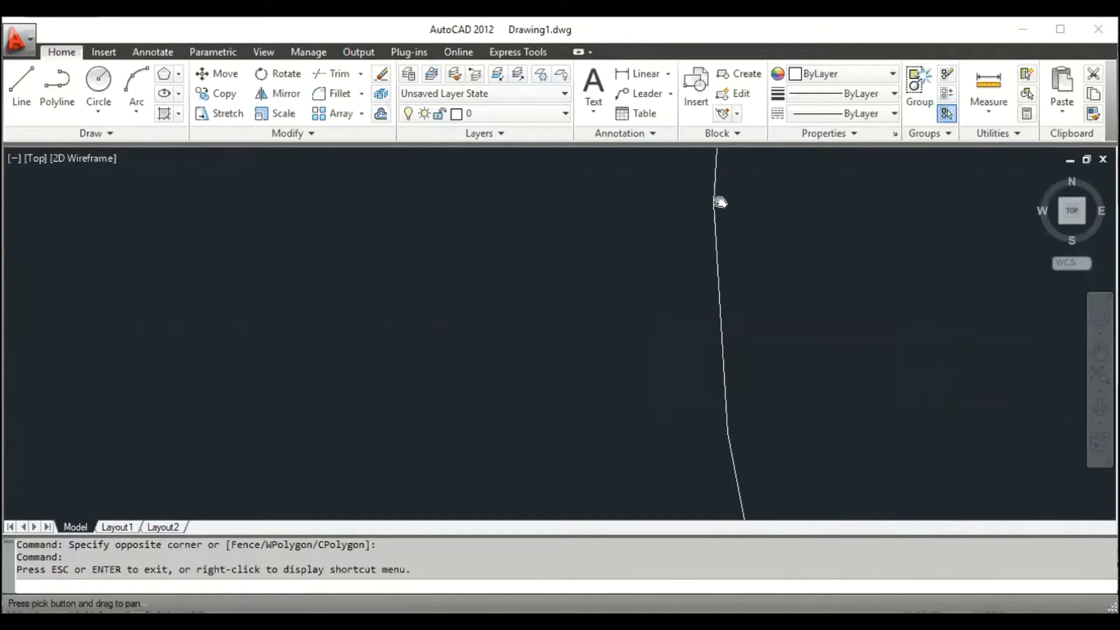
pyautogui.scroll(-15, 735, 246)
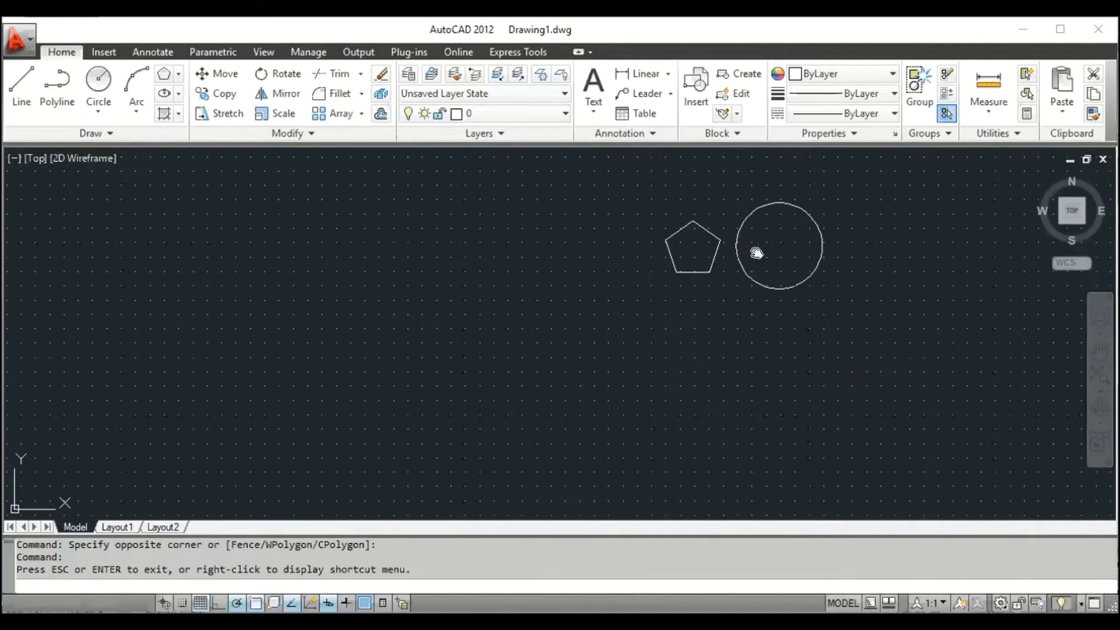
pyautogui.press('Escape')
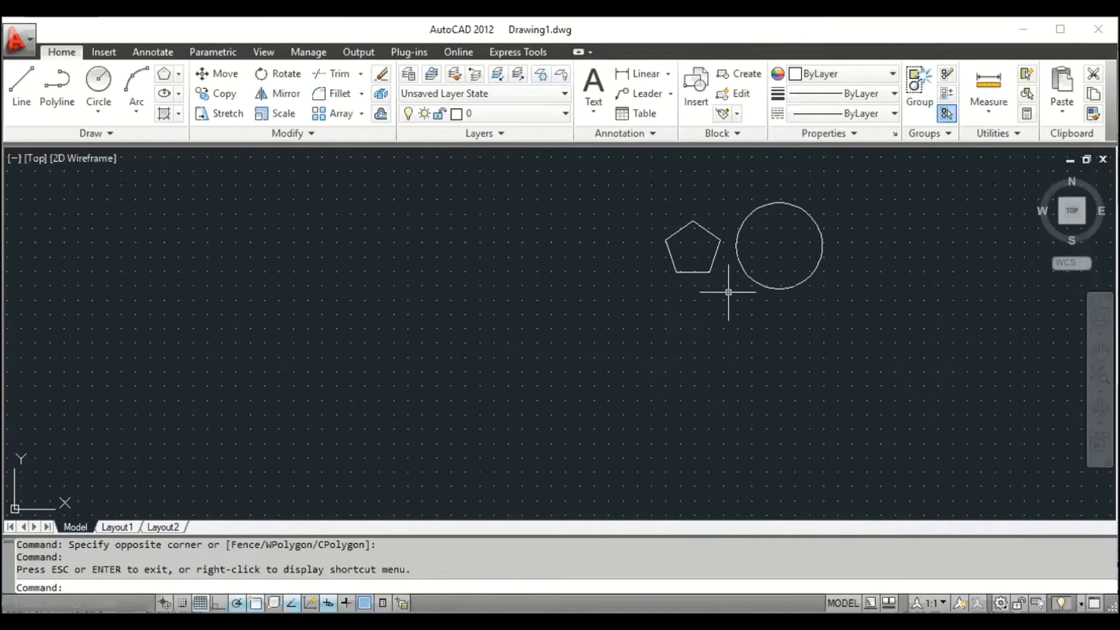
# Draw a ten-sided polygon inscribed in a circle of radius about 18.7, to the lower left of the pentagon.
pyautogui.scroll(5, 729, 292)
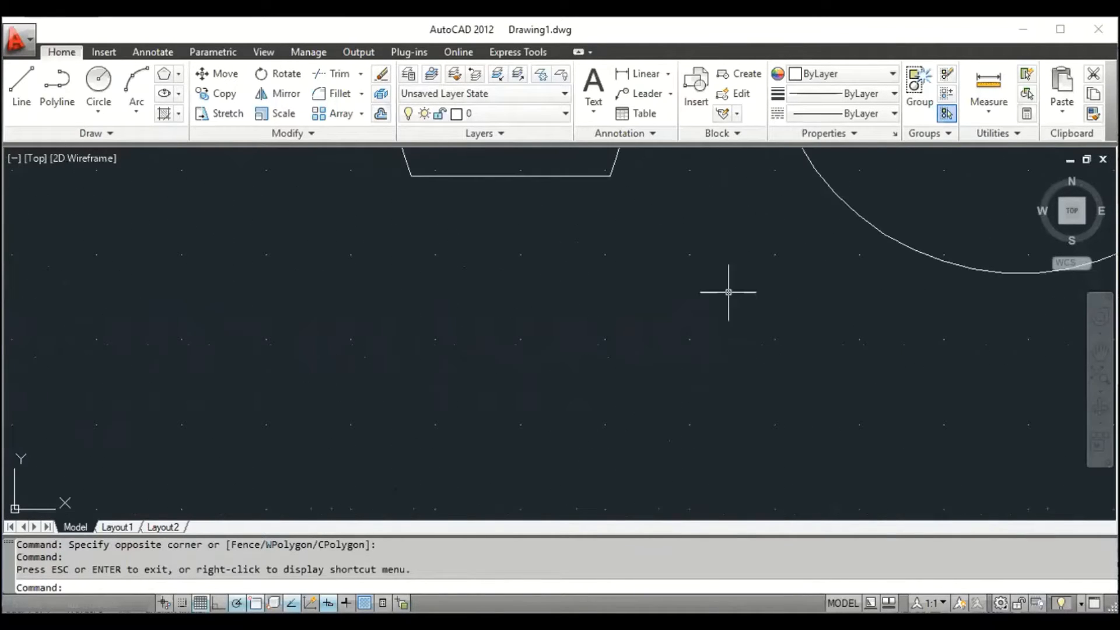
pyautogui.click(163, 77)
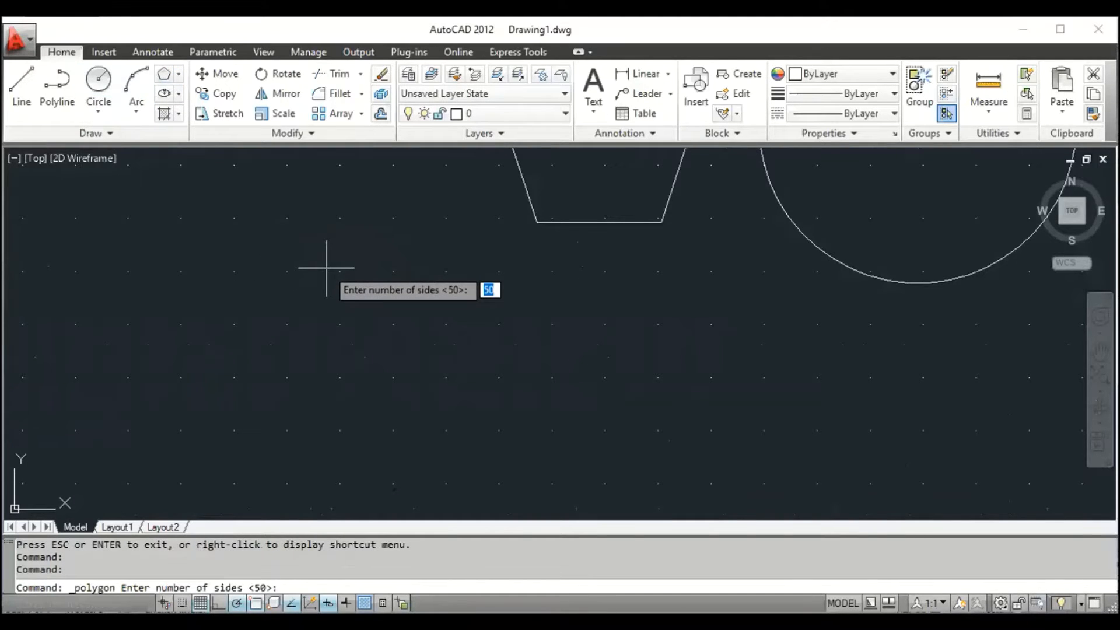
pyautogui.write('10')
pyautogui.press('Return')
pyautogui.click(327, 267)
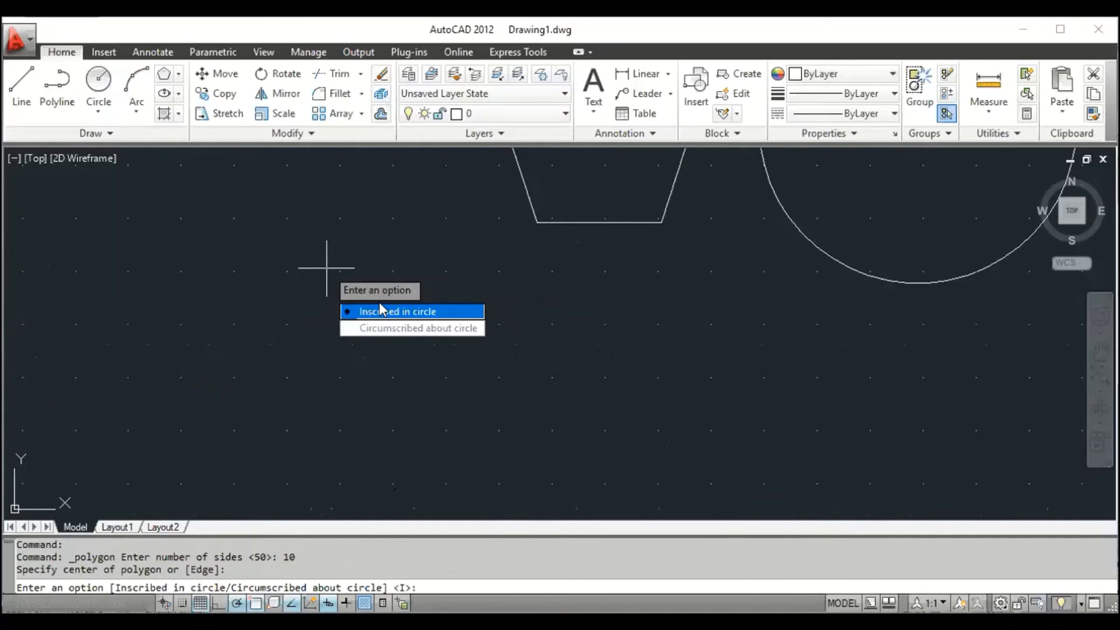
pyautogui.click(391, 311)
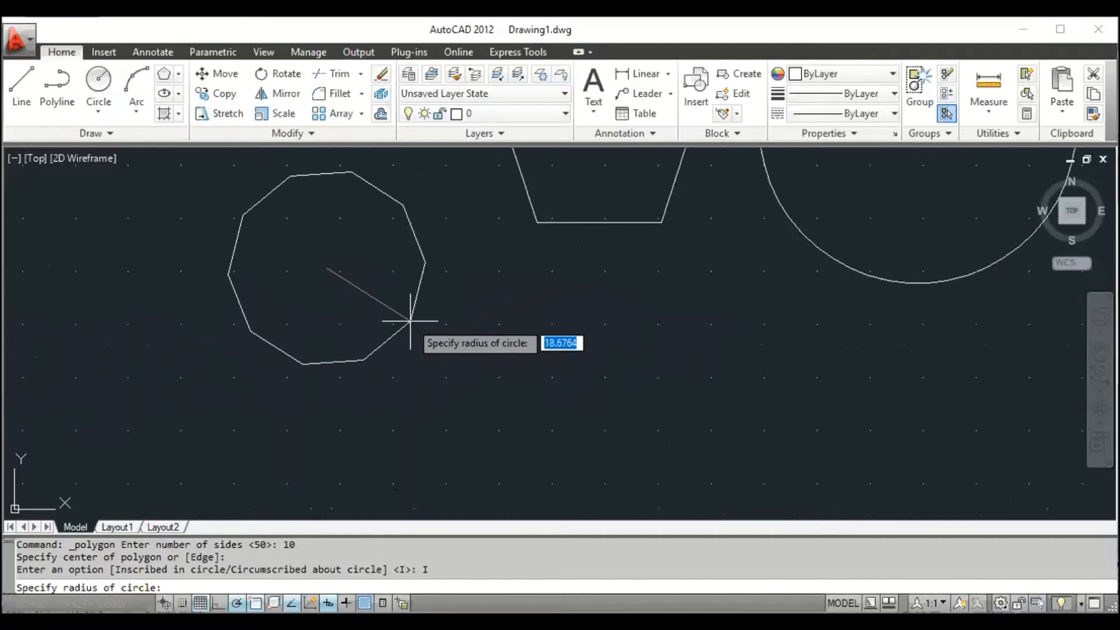
pyautogui.click(410, 319)
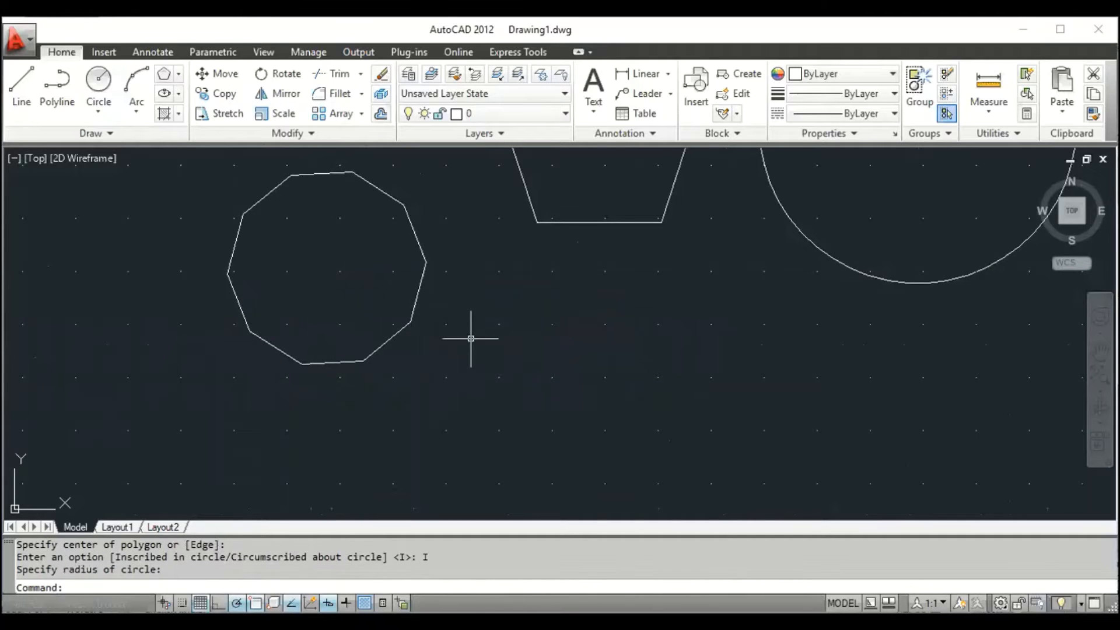
# Erase all the polygons from the drawing.
pyautogui.scroll(-8, 470, 332)
pyautogui.scroll(4, 470, 329)
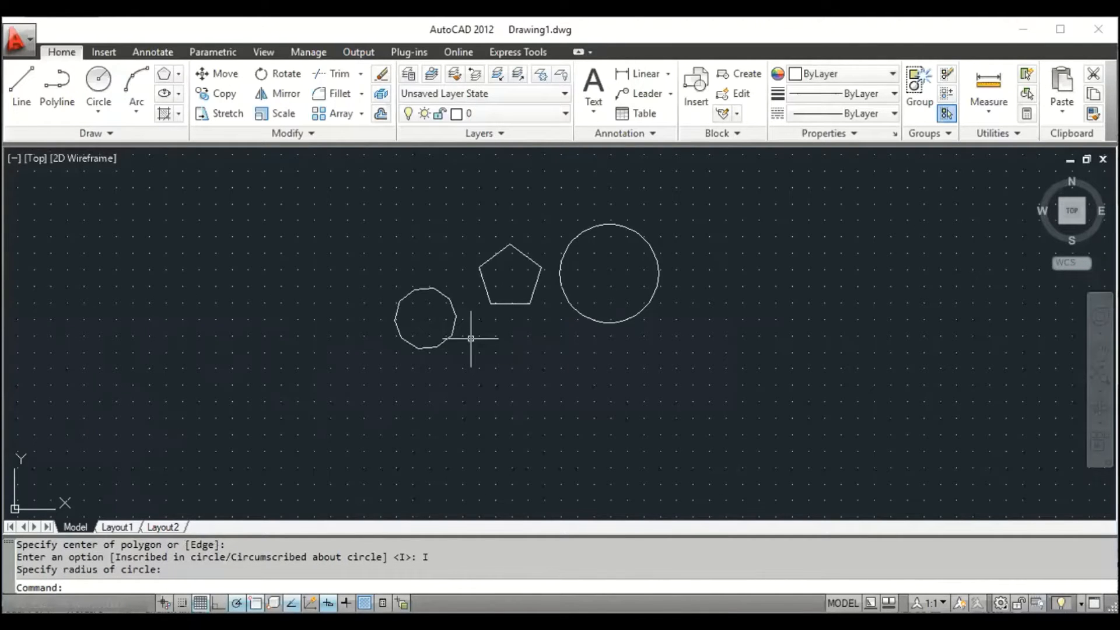
pyautogui.hotkey('ctrl', 'a')
pyautogui.press('Delete')
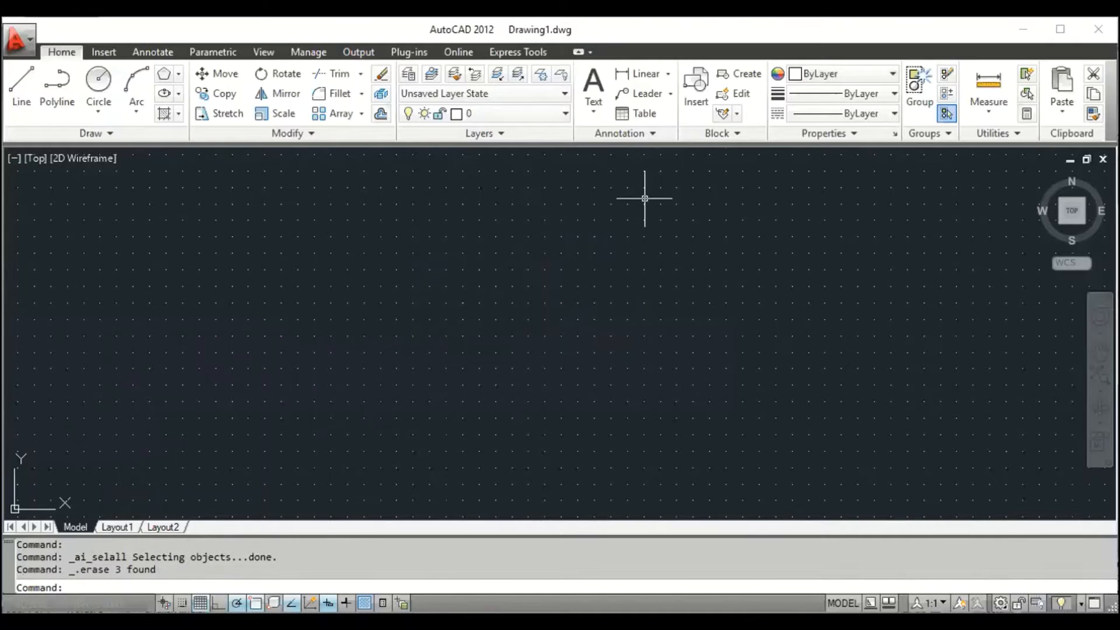
# Draw an ellipse from its center with the first axis sloping down to the right and a distance of 70 to the other axis.
pyautogui.click(179, 93)
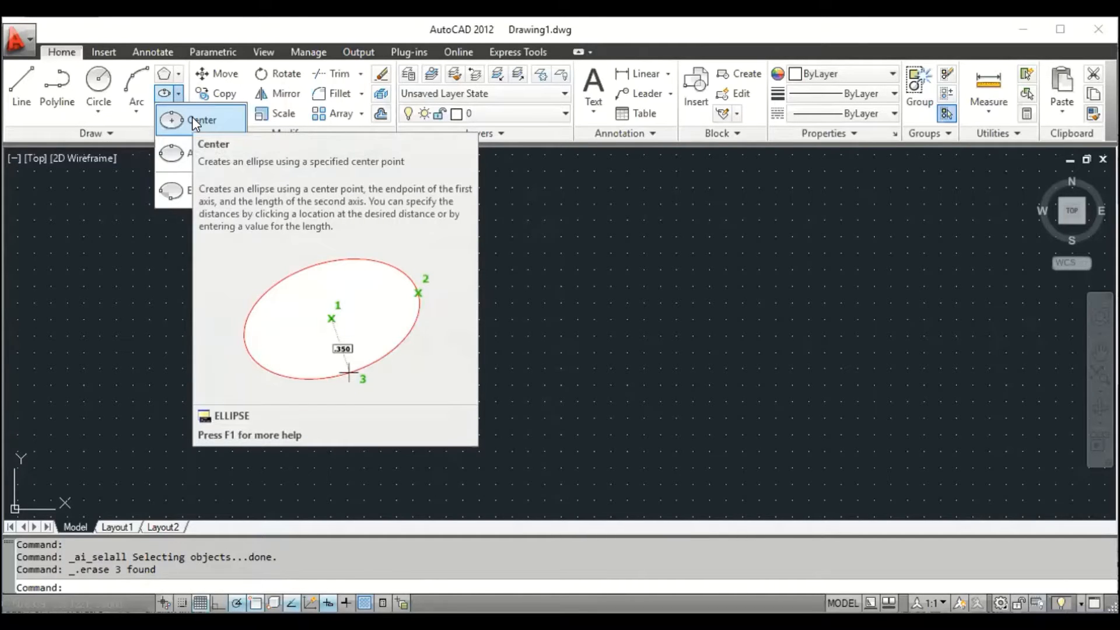
pyautogui.click(191, 118)
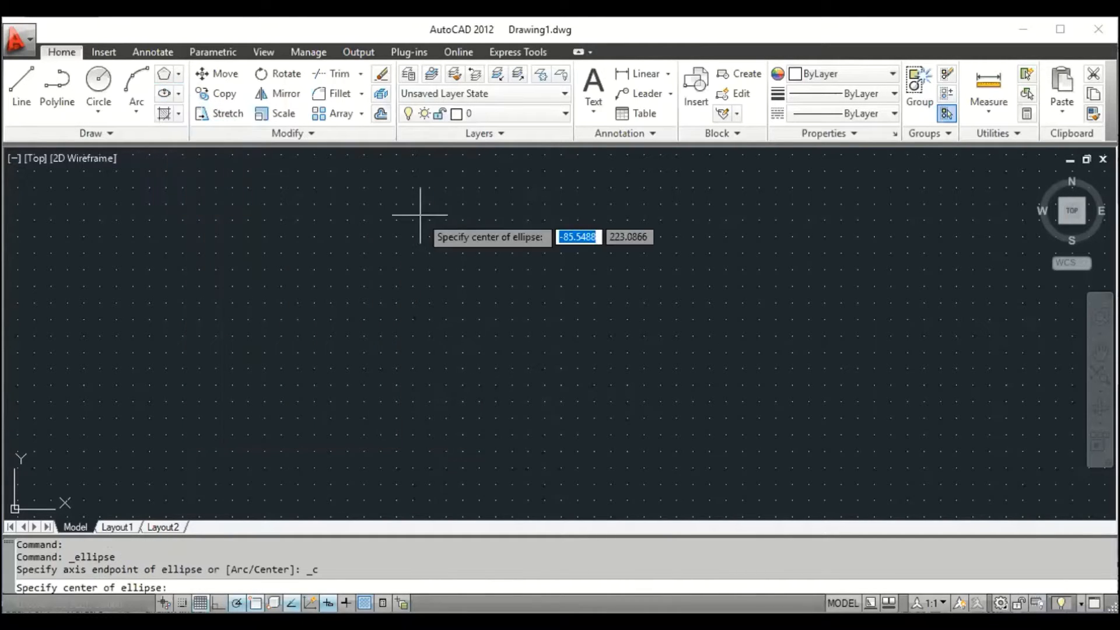
pyautogui.click(453, 264)
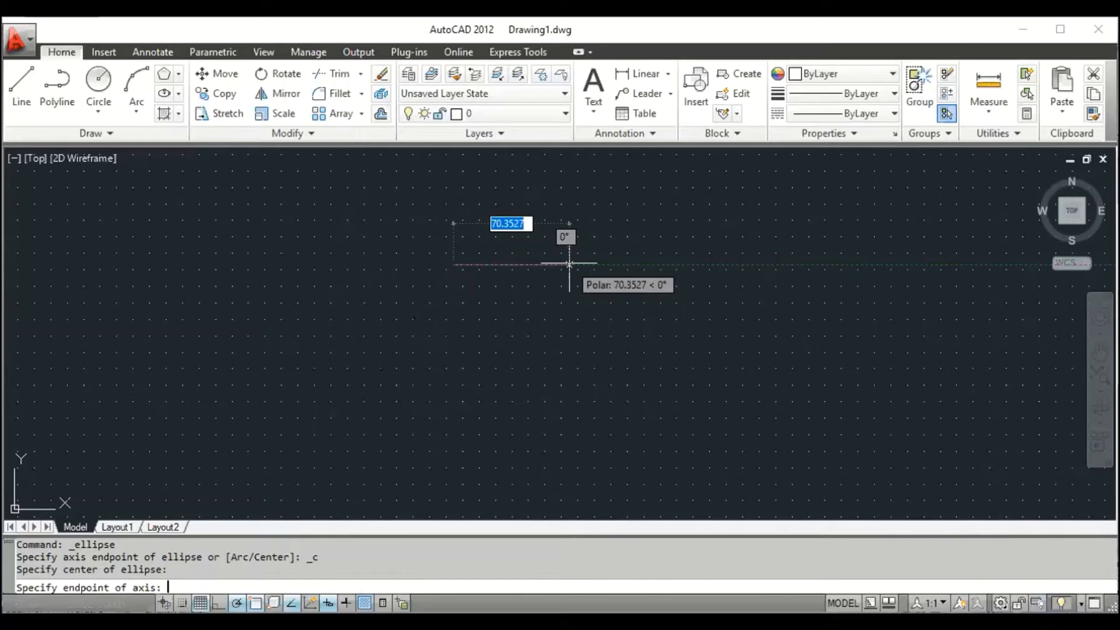
pyautogui.click(582, 318)
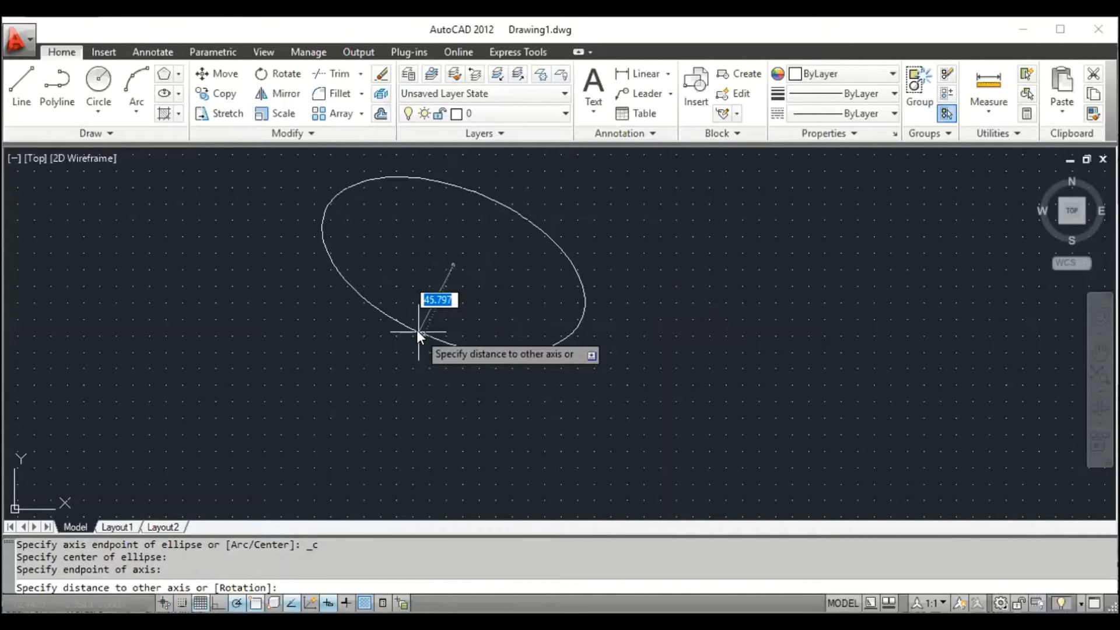
pyautogui.write('70')
pyautogui.press('Return')
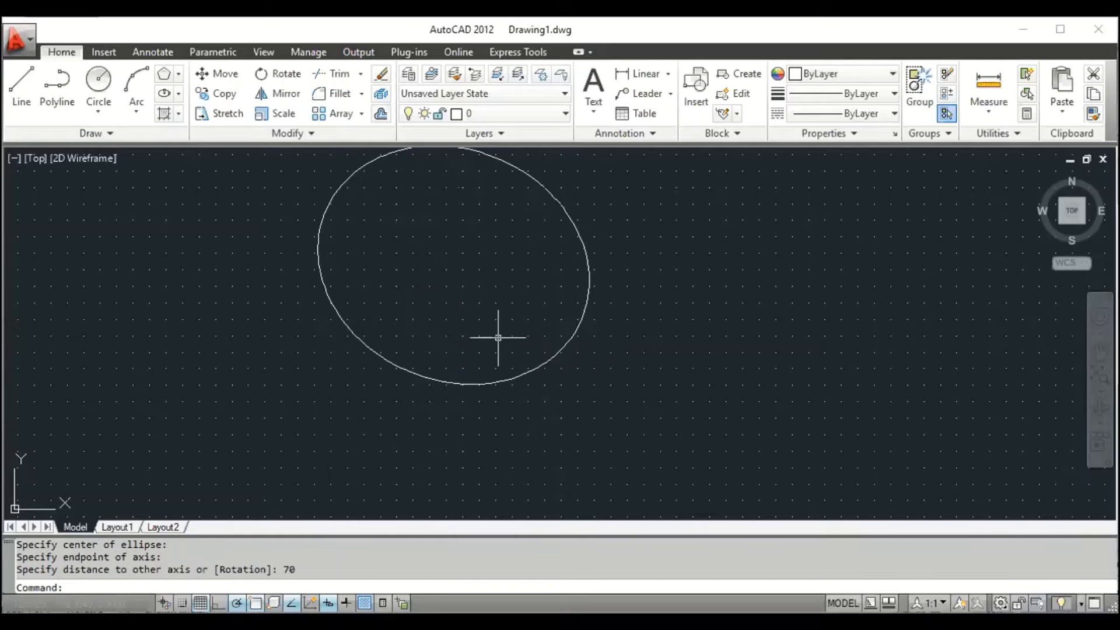
# Erase the tilted ellipse from the drawing.
pyautogui.scroll(-2, 498, 337)
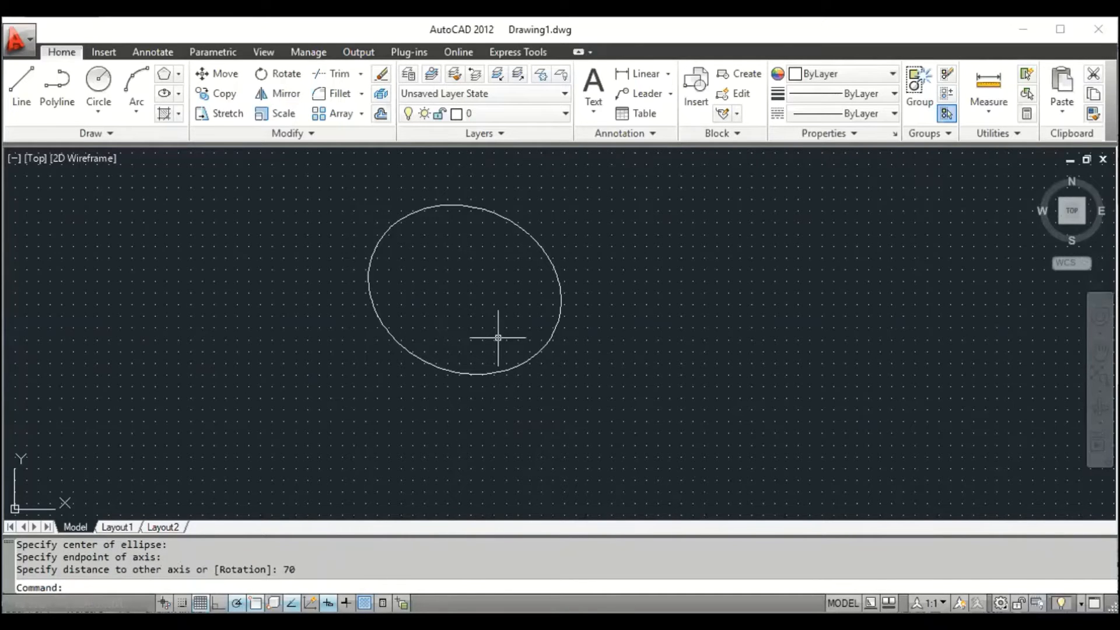
pyautogui.click(640, 184)
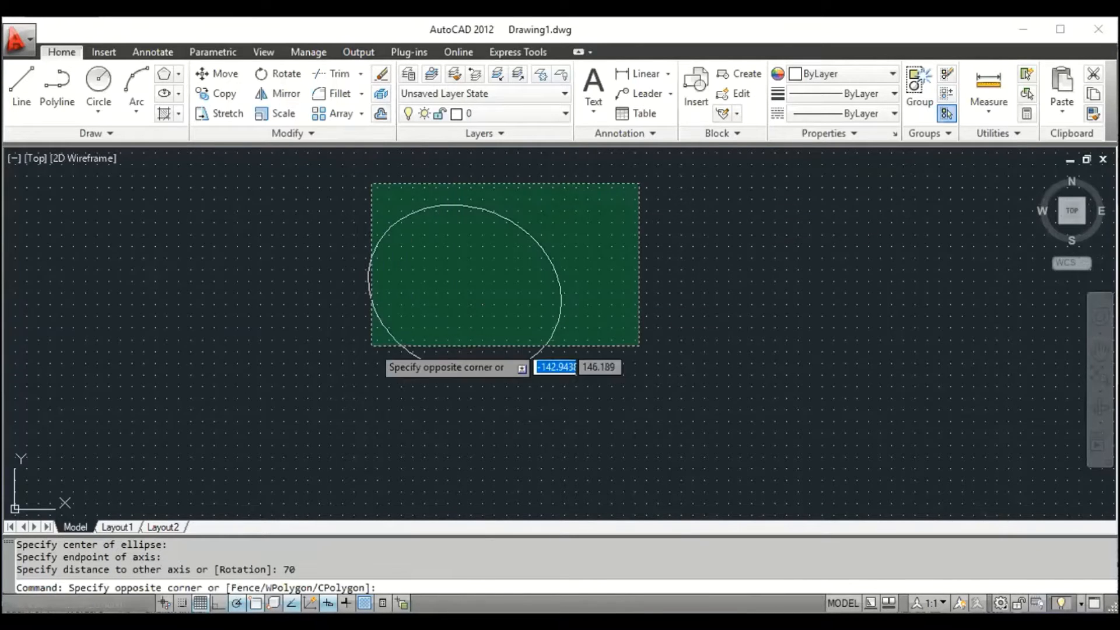
pyautogui.click(331, 409)
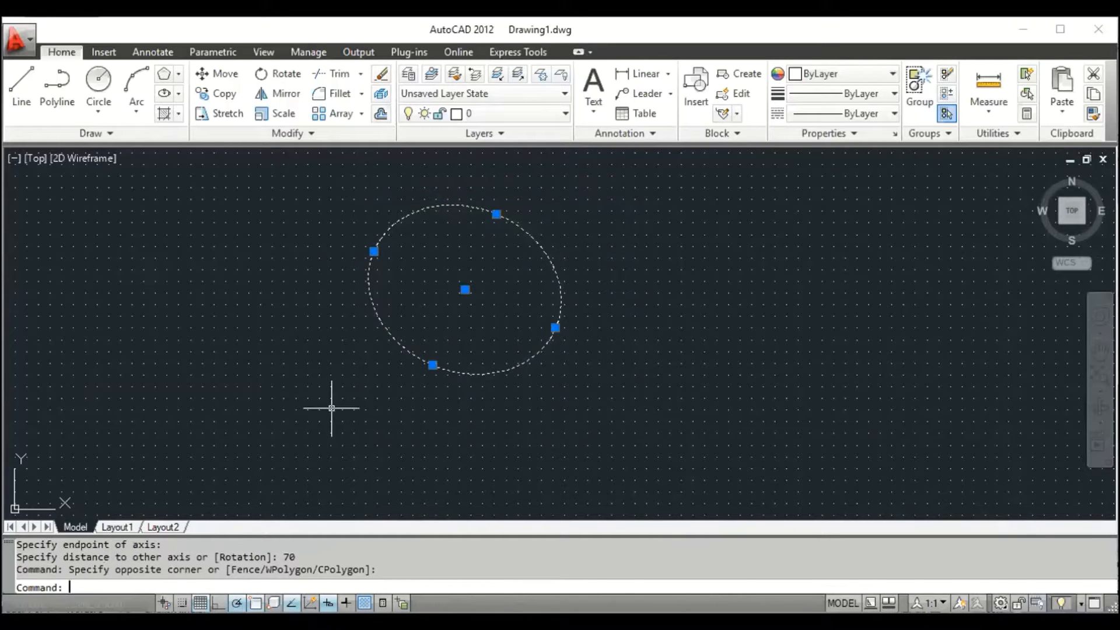
pyautogui.click(257, 392)
pyautogui.click(250, 387)
pyautogui.press('Delete')
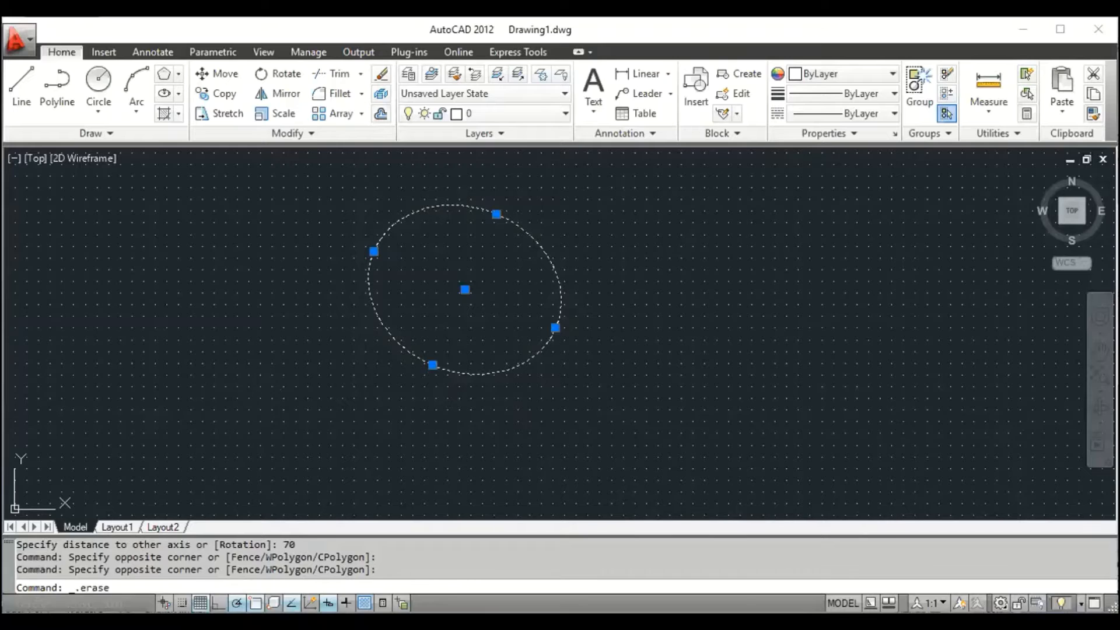
# Draw an ellipse from its center with a horizontal first half-axis of about 88.5 and a shorter vertical axis.
pyautogui.click(178, 94)
pyautogui.click(178, 122)
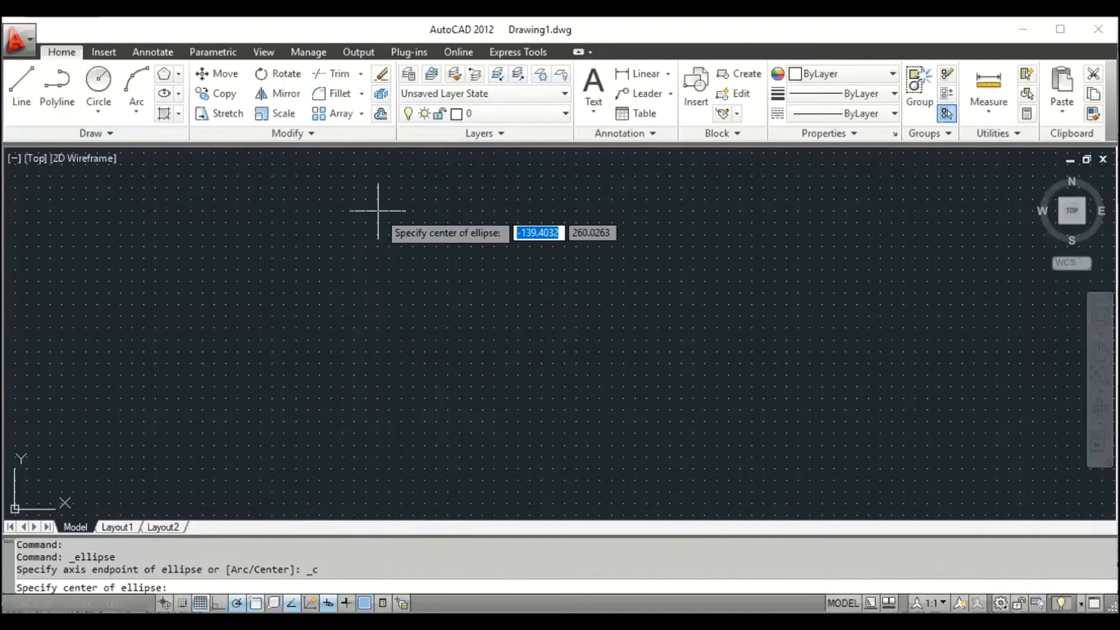
pyautogui.click(380, 291)
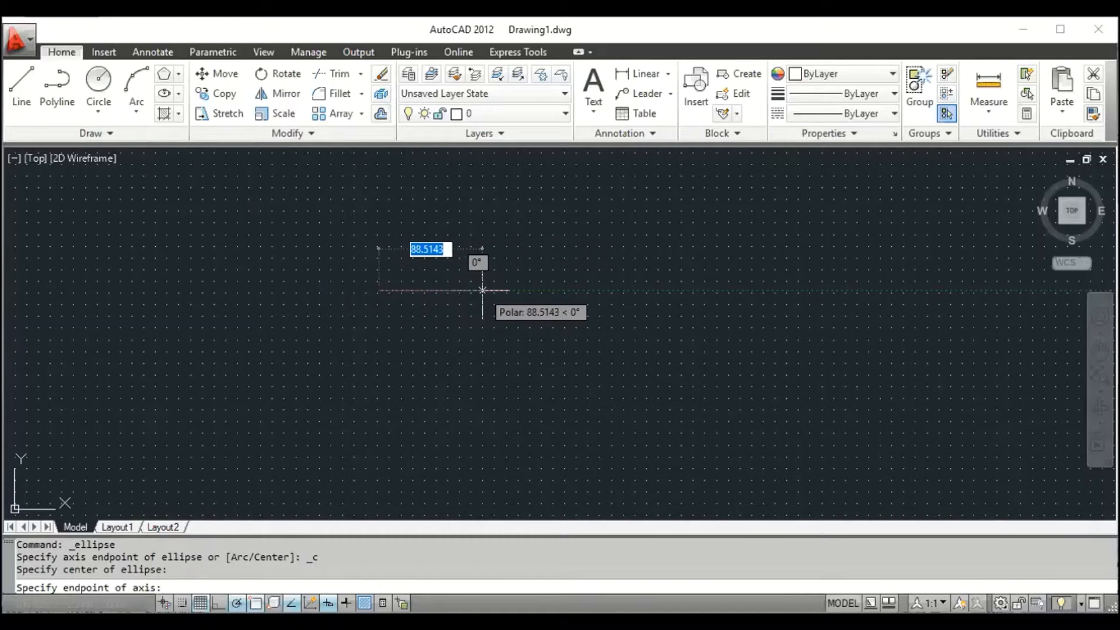
pyautogui.click(482, 291)
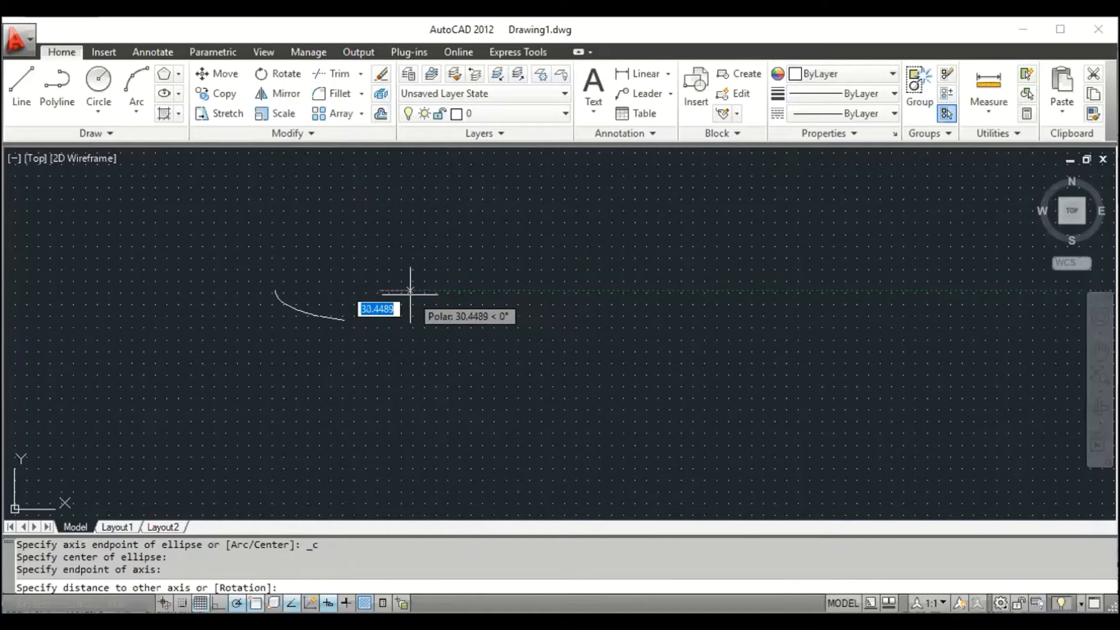
pyautogui.click(426, 319)
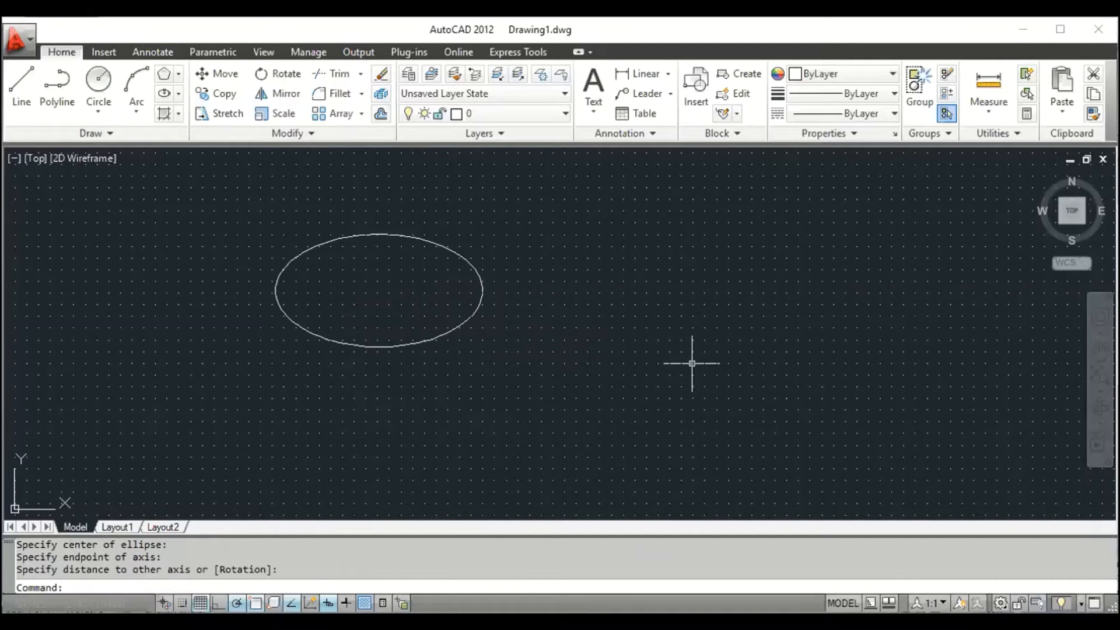
# Select the horizontal ellipse and erase it from the drawing.
pyautogui.click(692, 364)
pyautogui.click(576, 379)
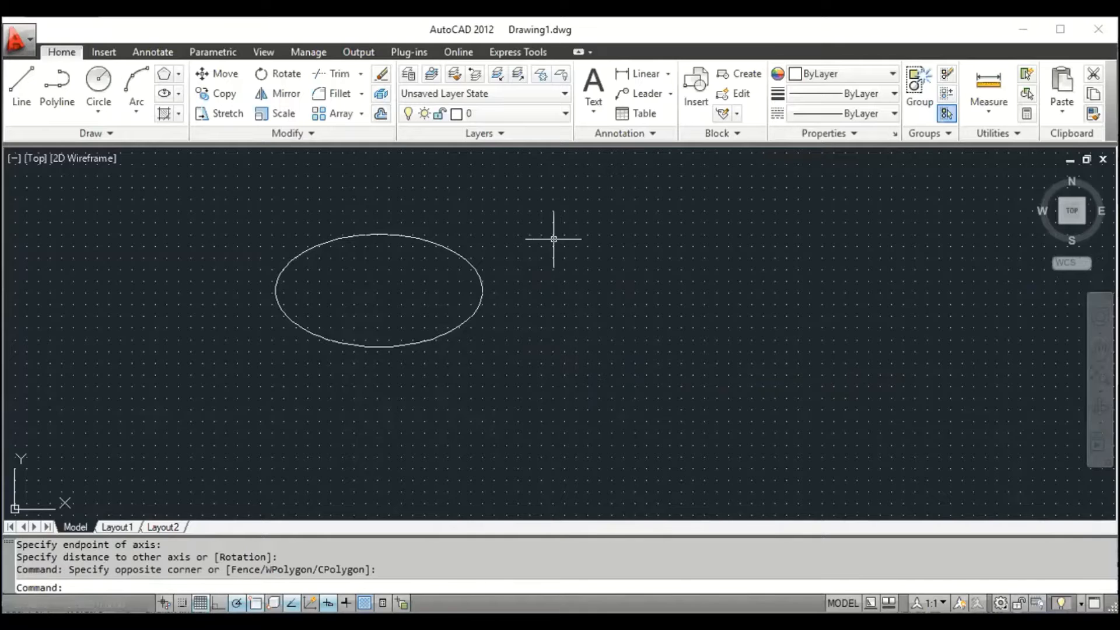
pyautogui.click(549, 220)
pyautogui.click(342, 350)
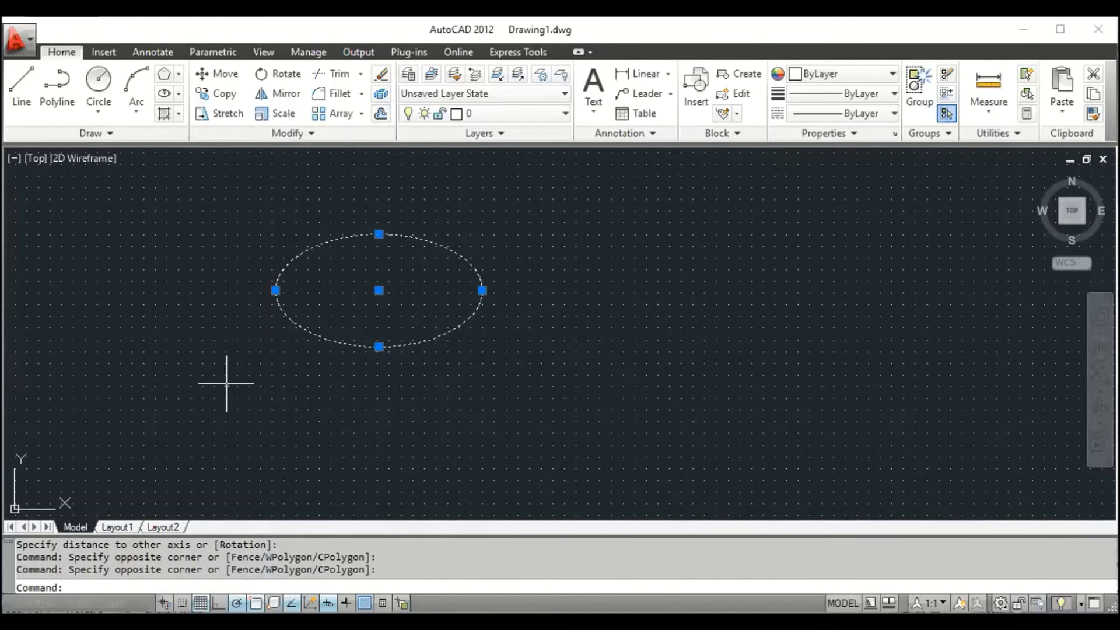
pyautogui.click(233, 369)
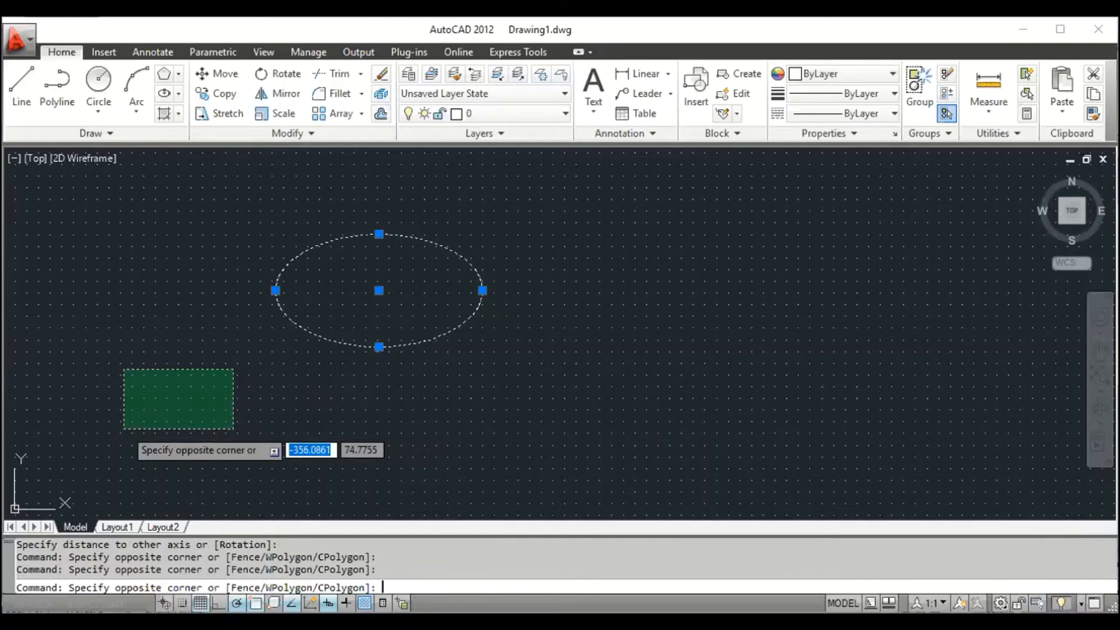
pyautogui.click(125, 427)
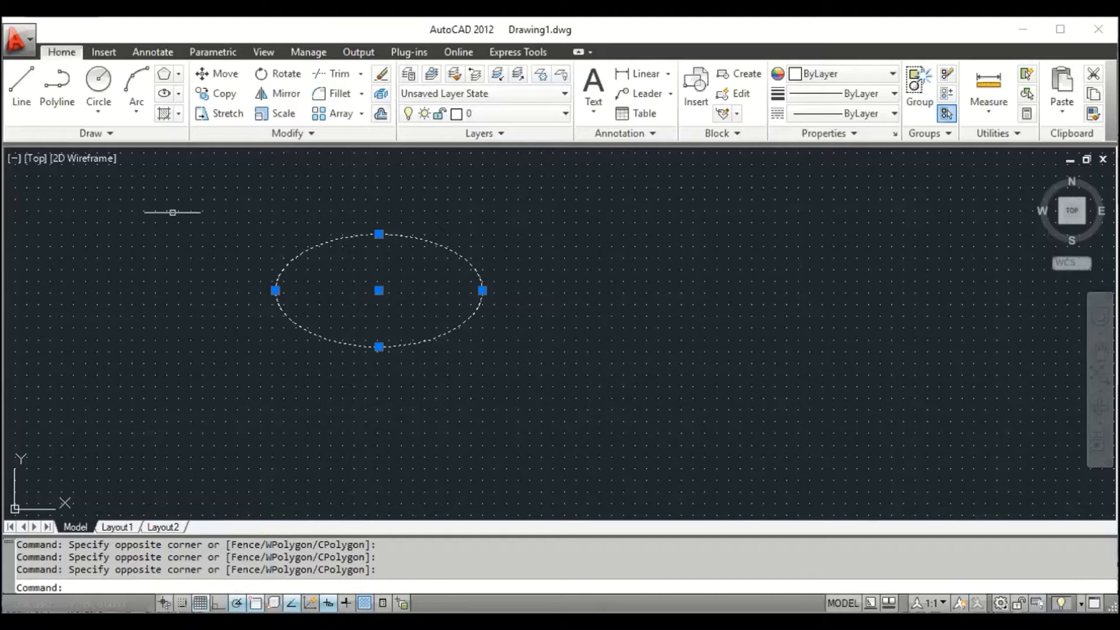
pyautogui.click(141, 283)
pyautogui.click(68, 368)
pyautogui.press('Delete')
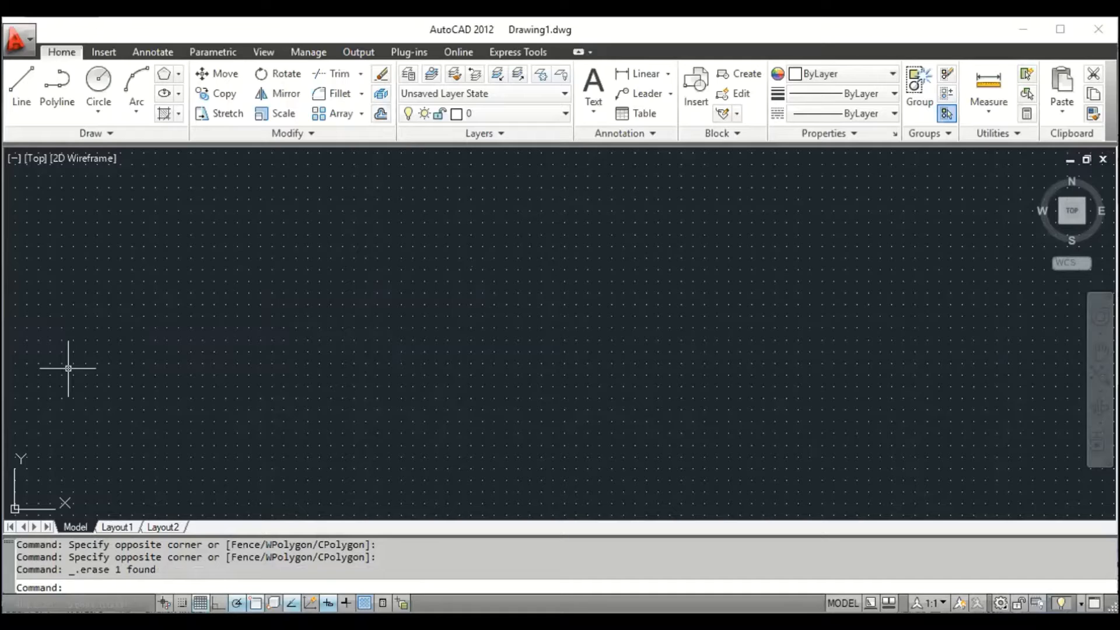
pyautogui.click(178, 93)
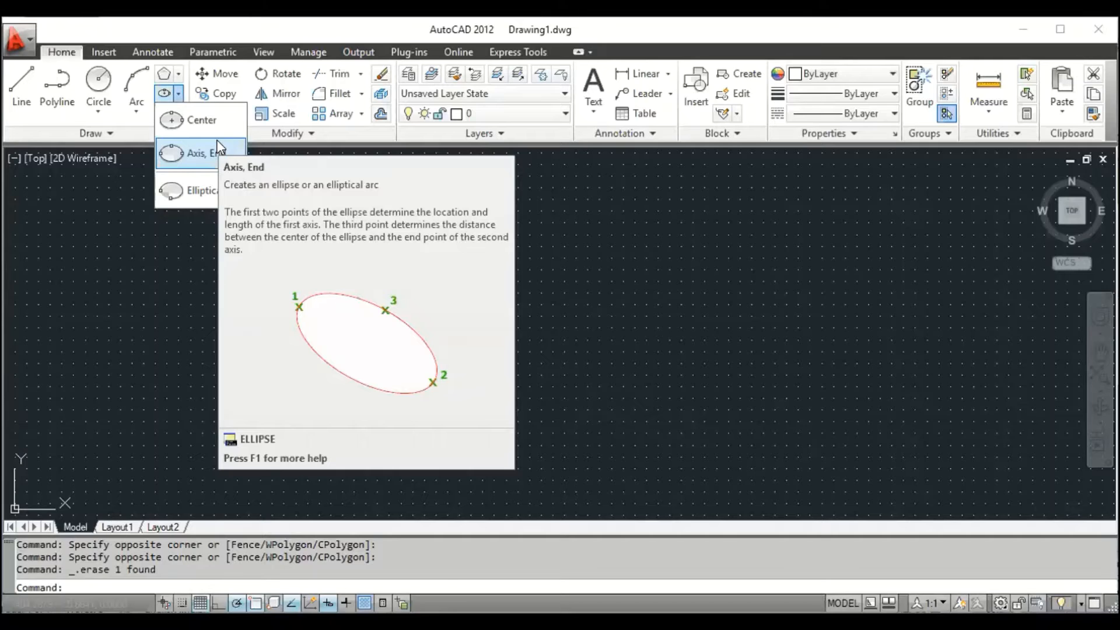
pyautogui.click(217, 147)
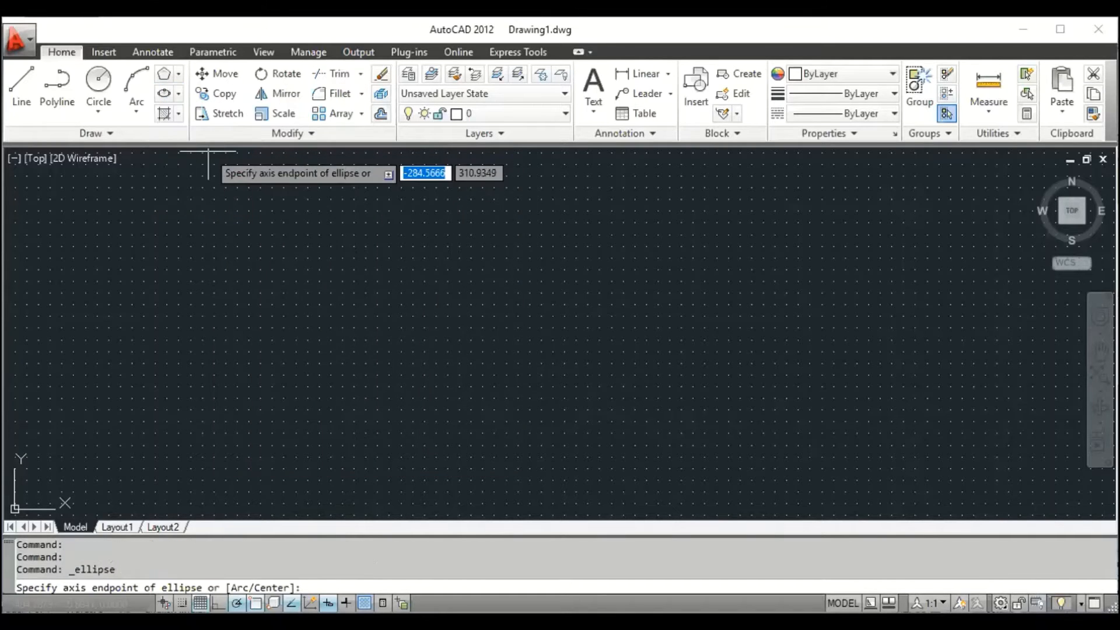
pyautogui.press('Escape')
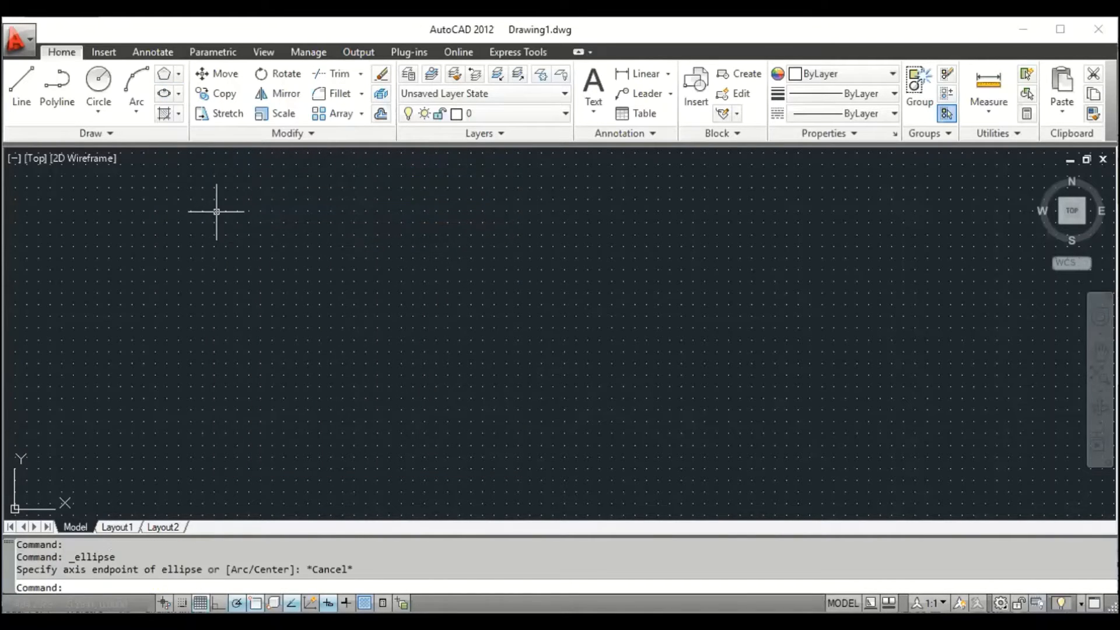
# Draw a closed triangle of lines with a 60-unit horizontal base and a 60-unit right side sloping up to the apex.
pyautogui.write('l')
pyautogui.press('Return')
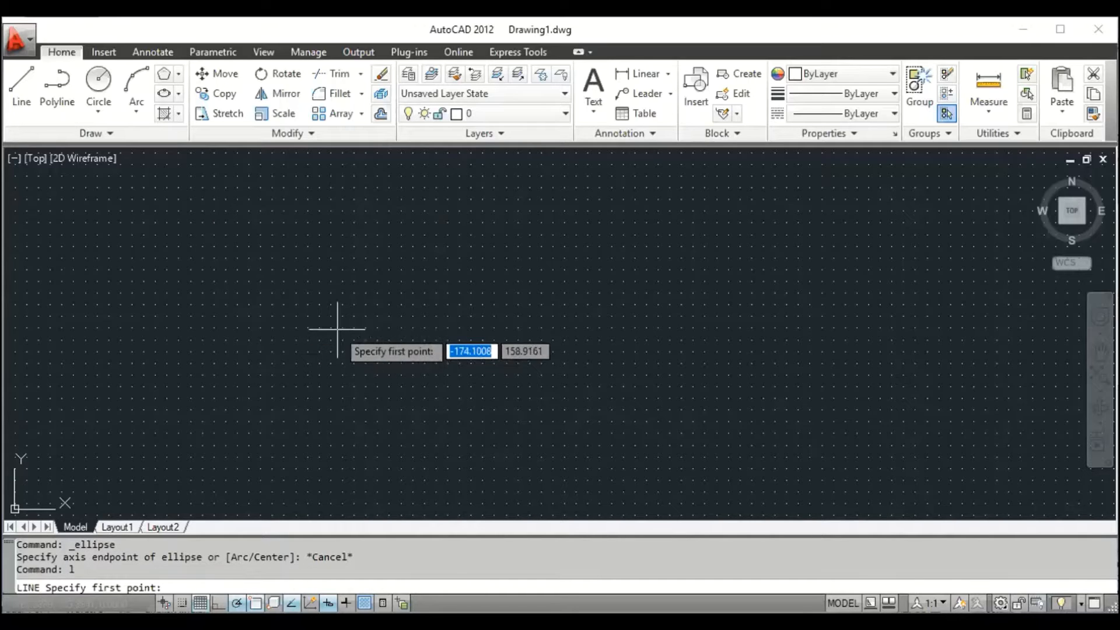
pyautogui.click(389, 329)
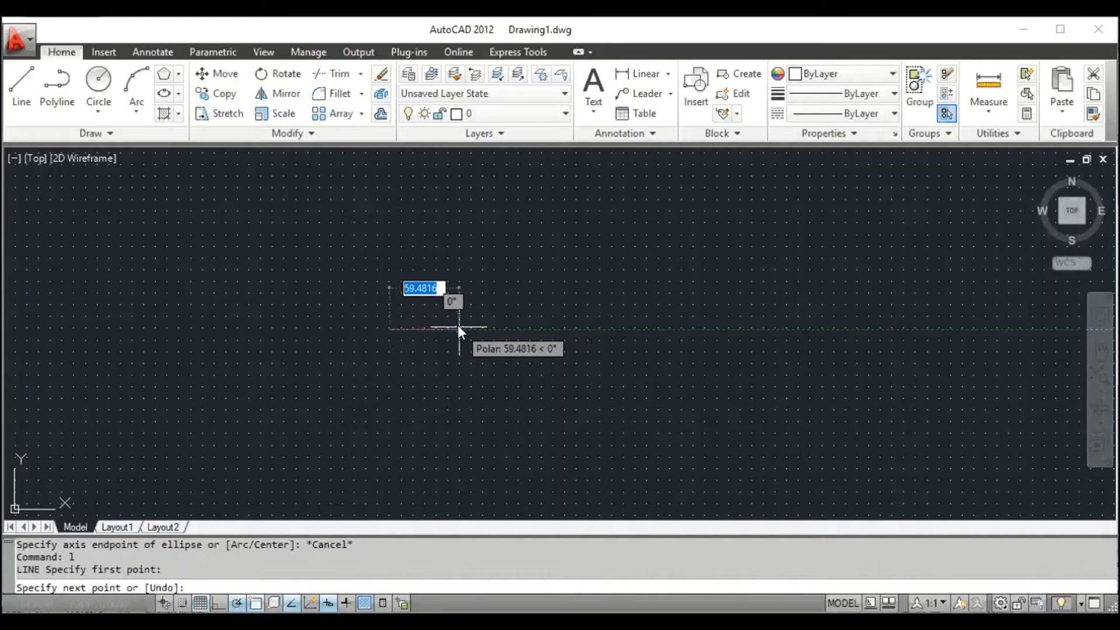
pyautogui.write('60')
pyautogui.press('Return')
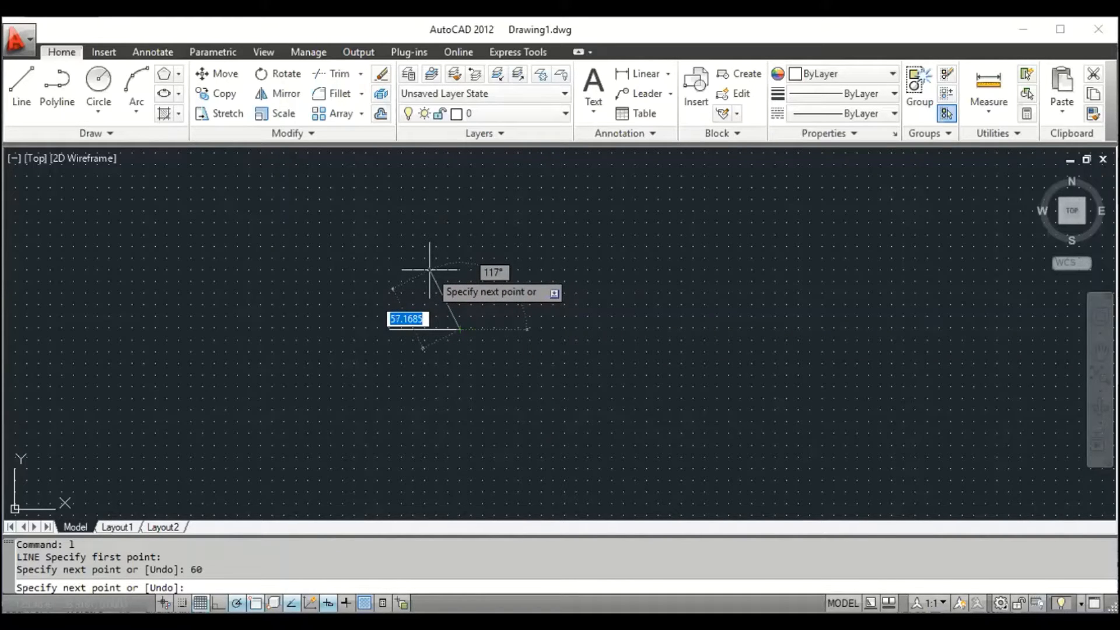
pyautogui.write('60')
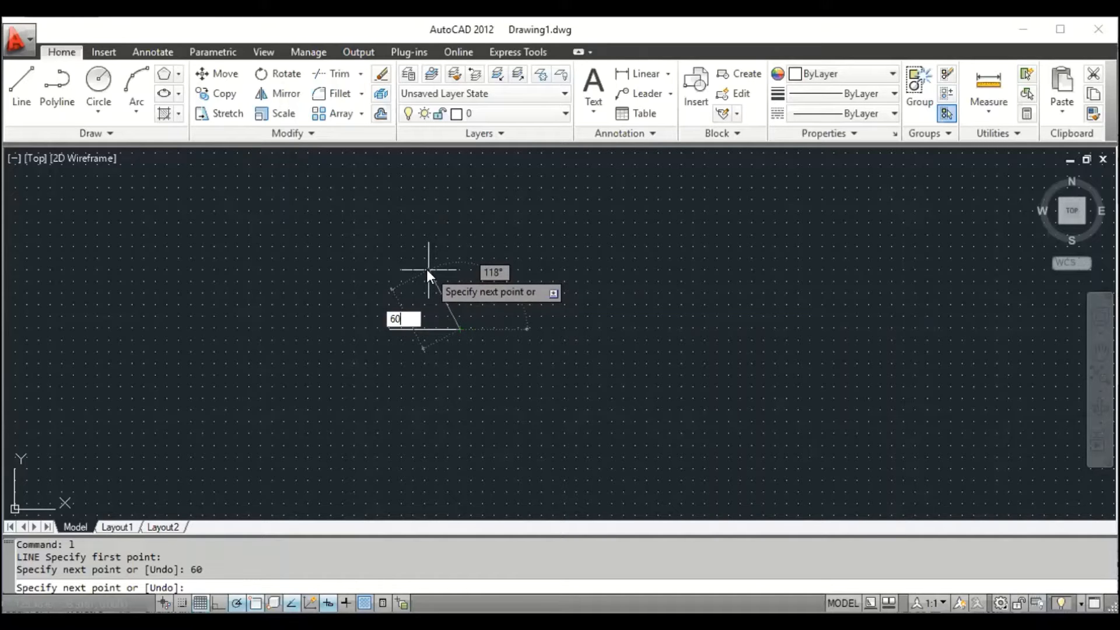
pyautogui.press('Return')
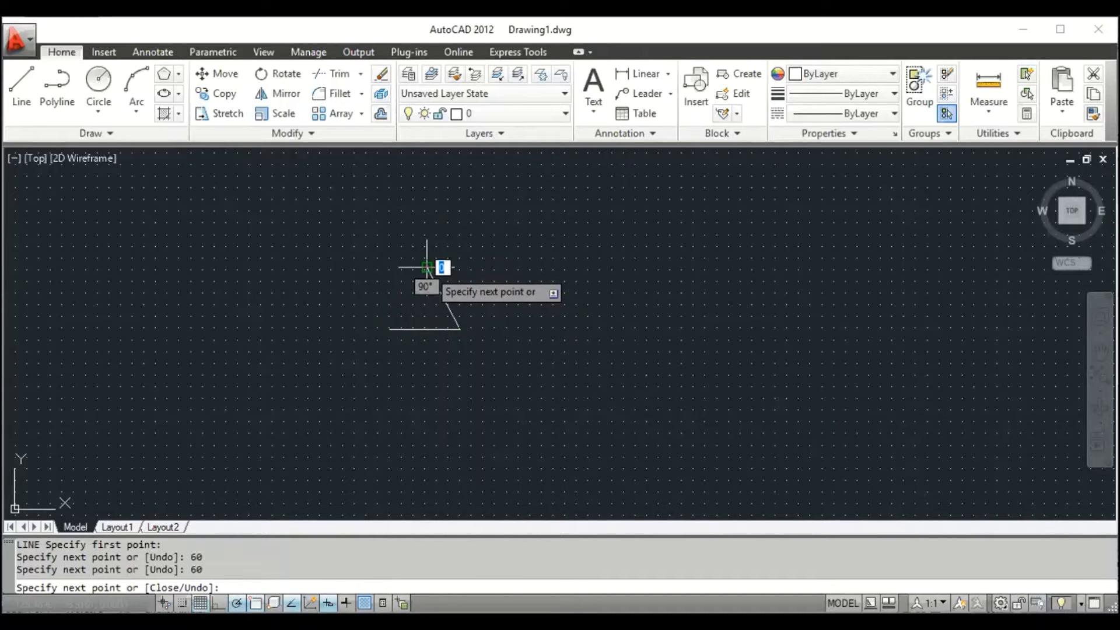
pyautogui.write('c')
pyautogui.press('Return')
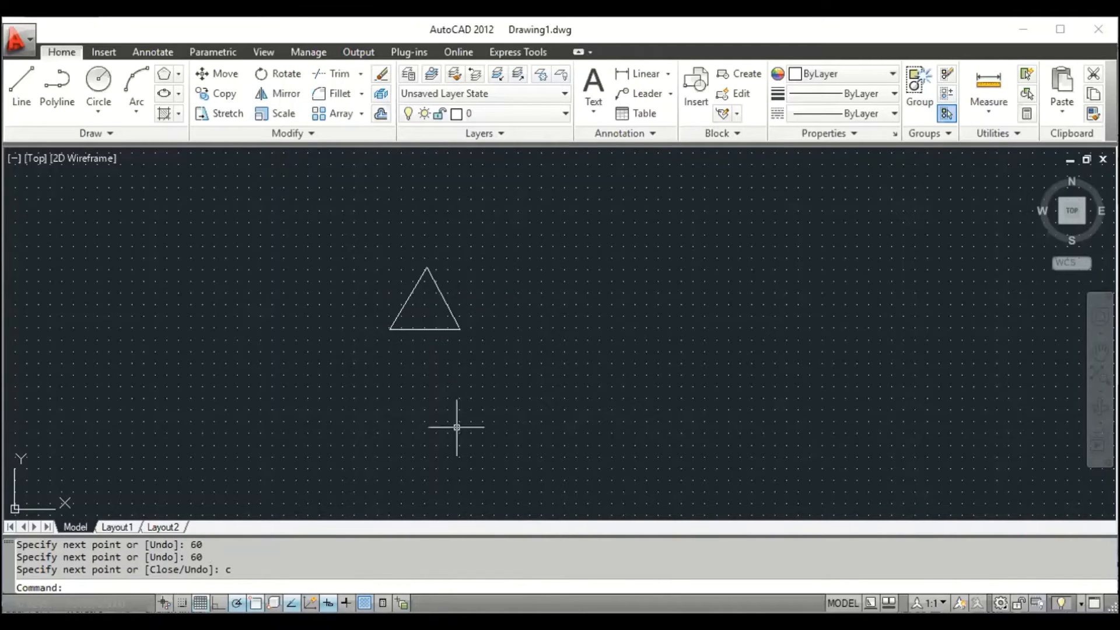
# Draw an axis-end ellipse from the midpoint of the triangle's left side to its lower-right corner, setting the other axis at the apex.
pyautogui.click(177, 94)
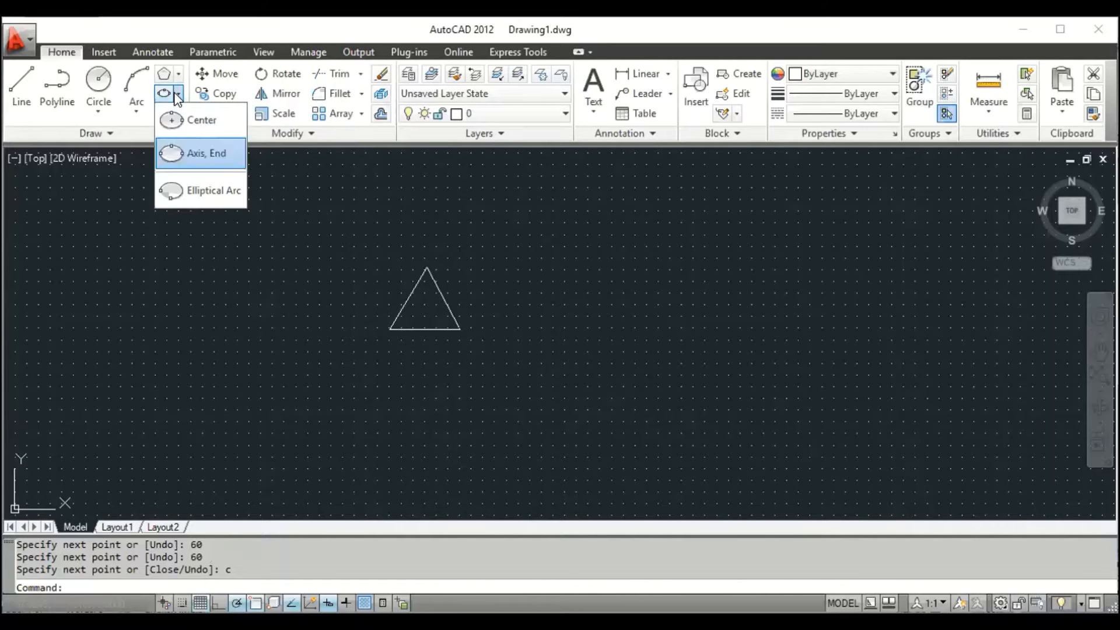
pyautogui.click(180, 145)
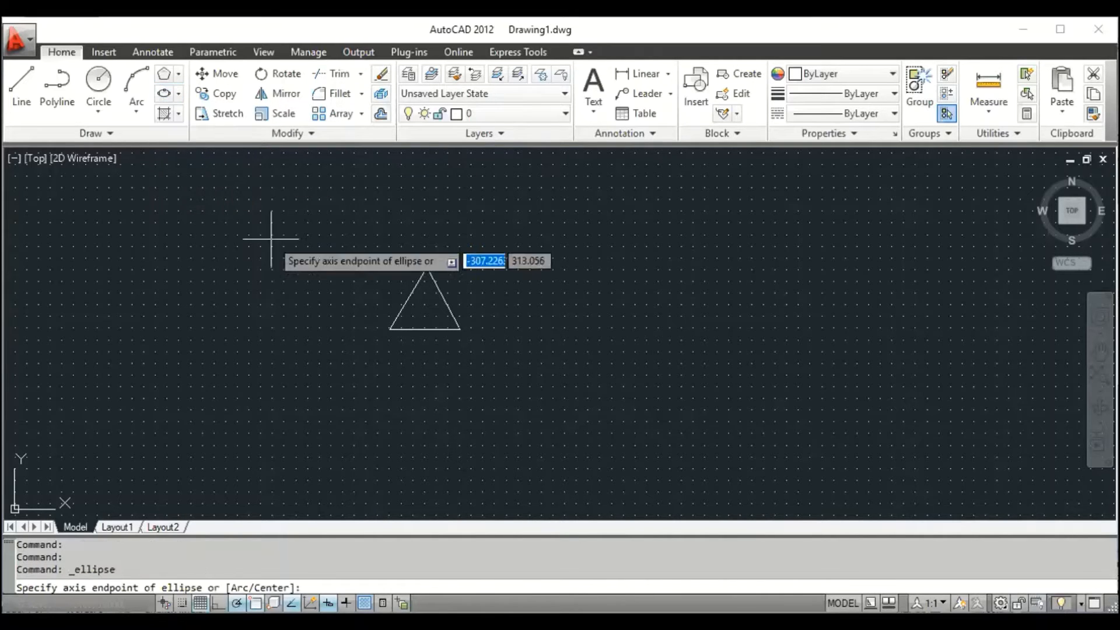
pyautogui.click(408, 299)
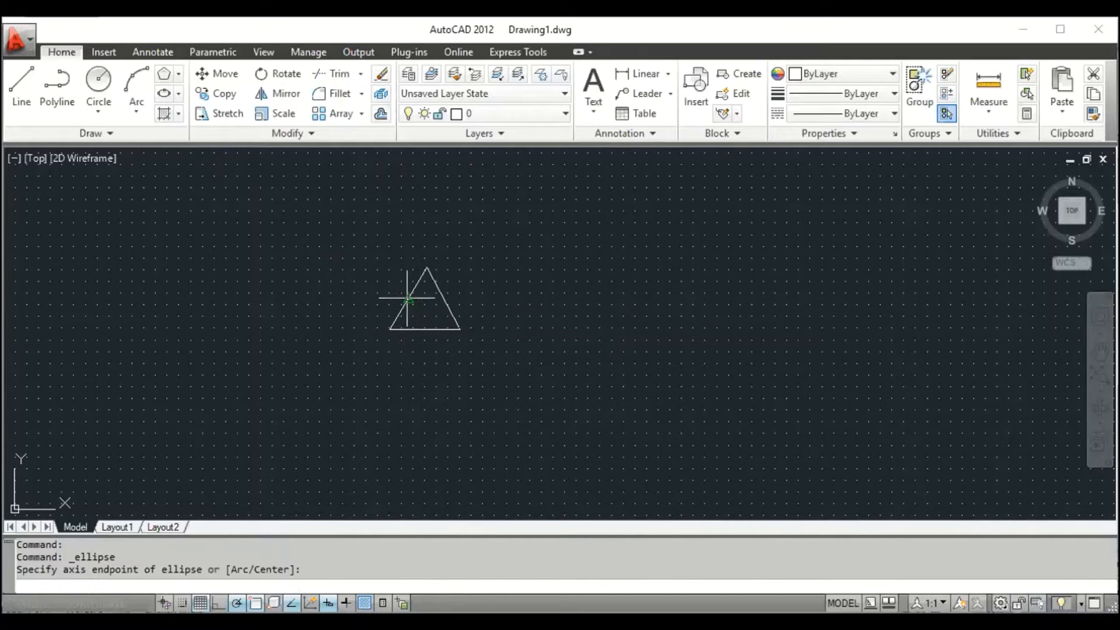
pyautogui.click(456, 318)
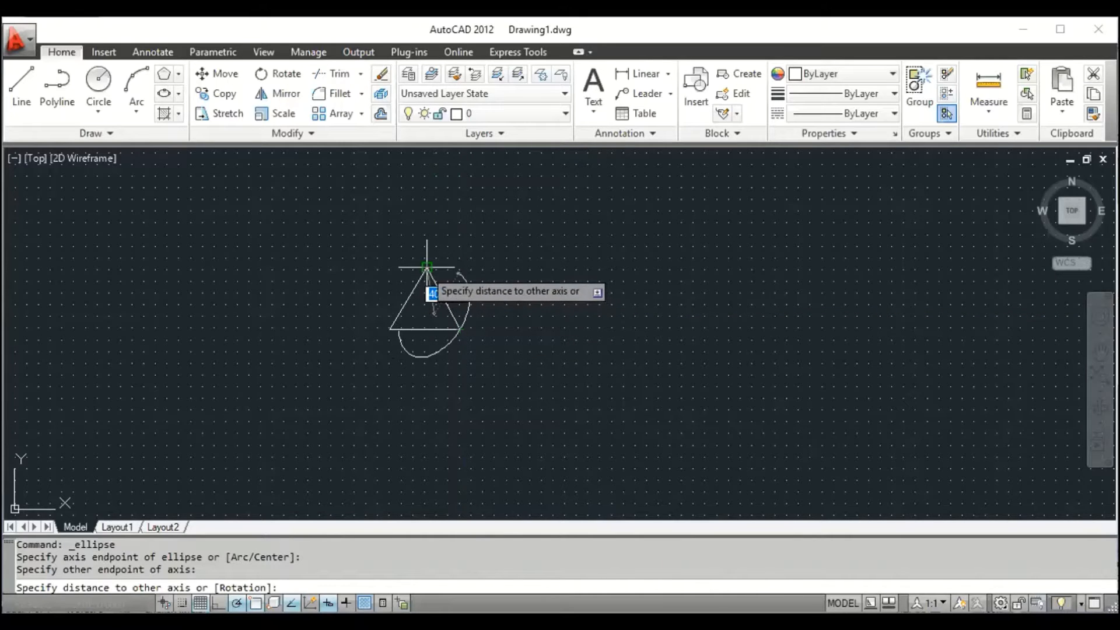
pyautogui.click(426, 267)
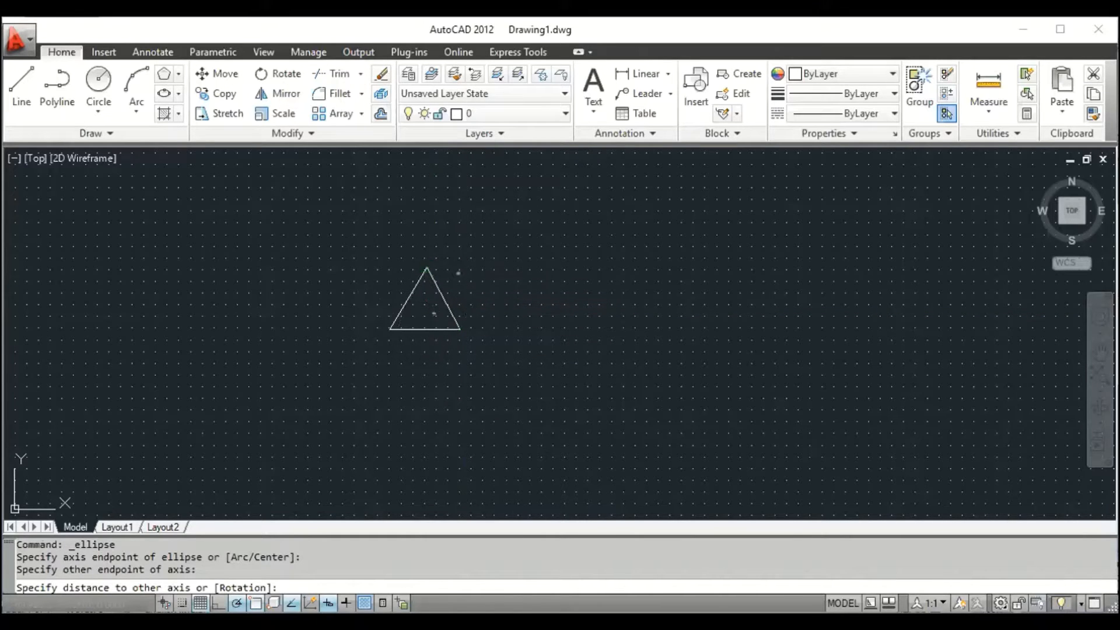
# Select the three lines of the triangle and erase them, keeping the ellipse.
pyautogui.click(447, 283)
pyautogui.click(430, 340)
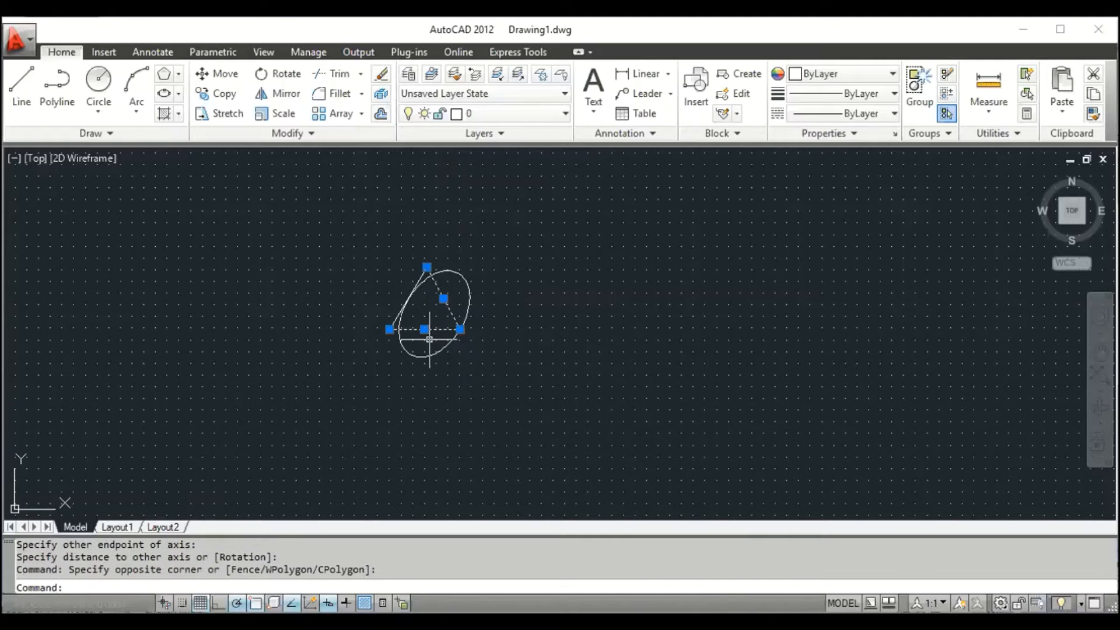
pyautogui.click(417, 279)
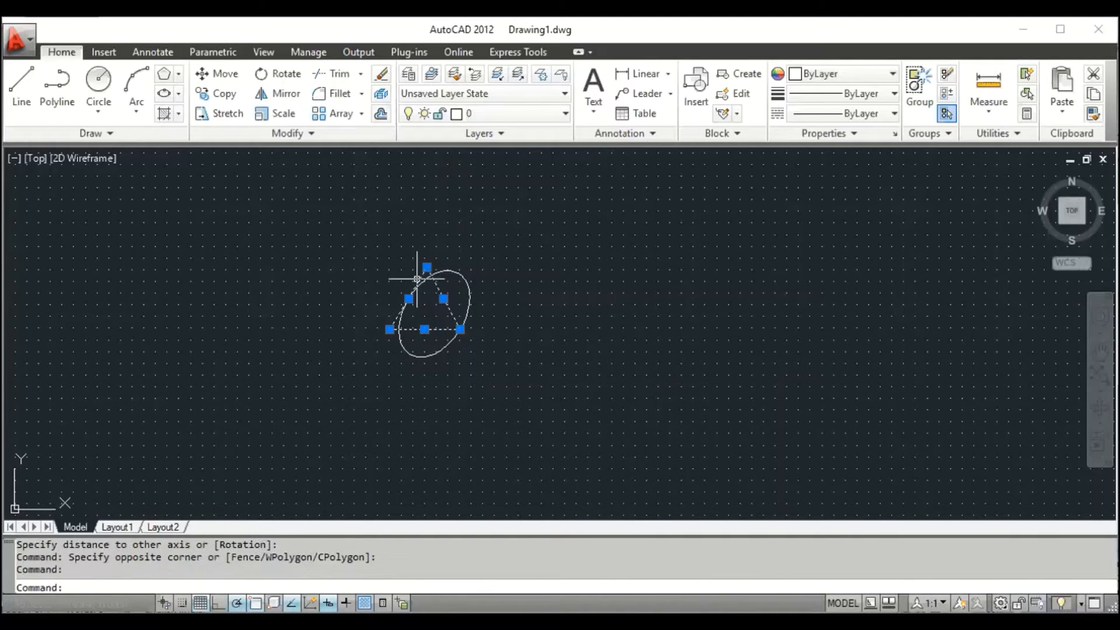
pyautogui.press('Delete')
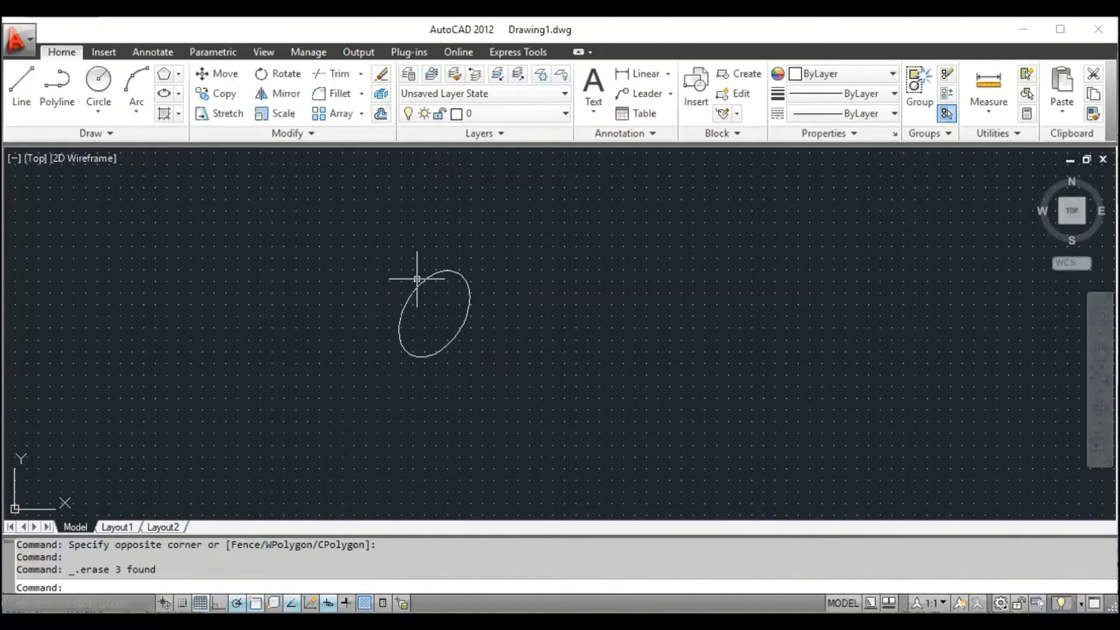
# Select the remaining tilted ellipse and erase it from the drawing.
pyautogui.click(465, 266)
pyautogui.click(372, 384)
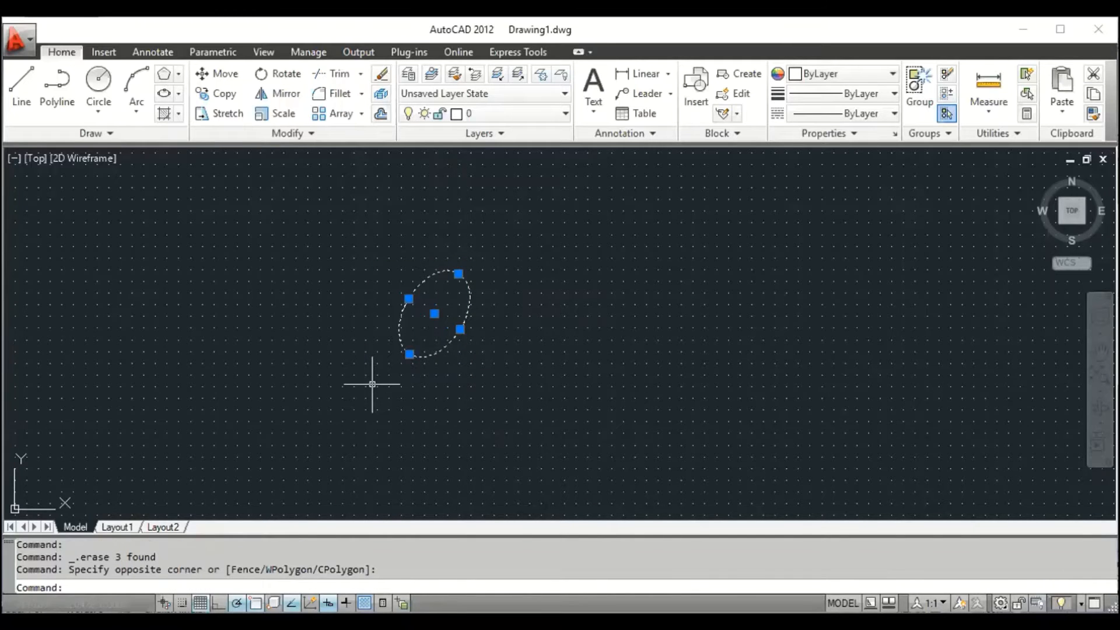
pyautogui.scroll(4, 372, 383)
pyautogui.scroll(-4, 372, 384)
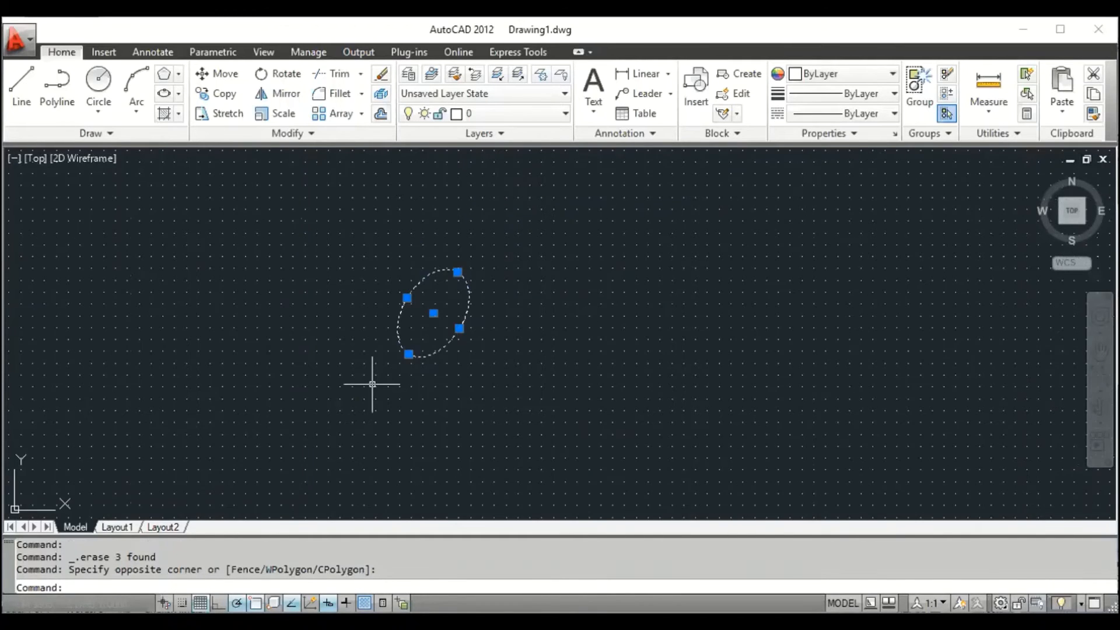
pyautogui.scroll(3, 372, 384)
pyautogui.press('Escape')
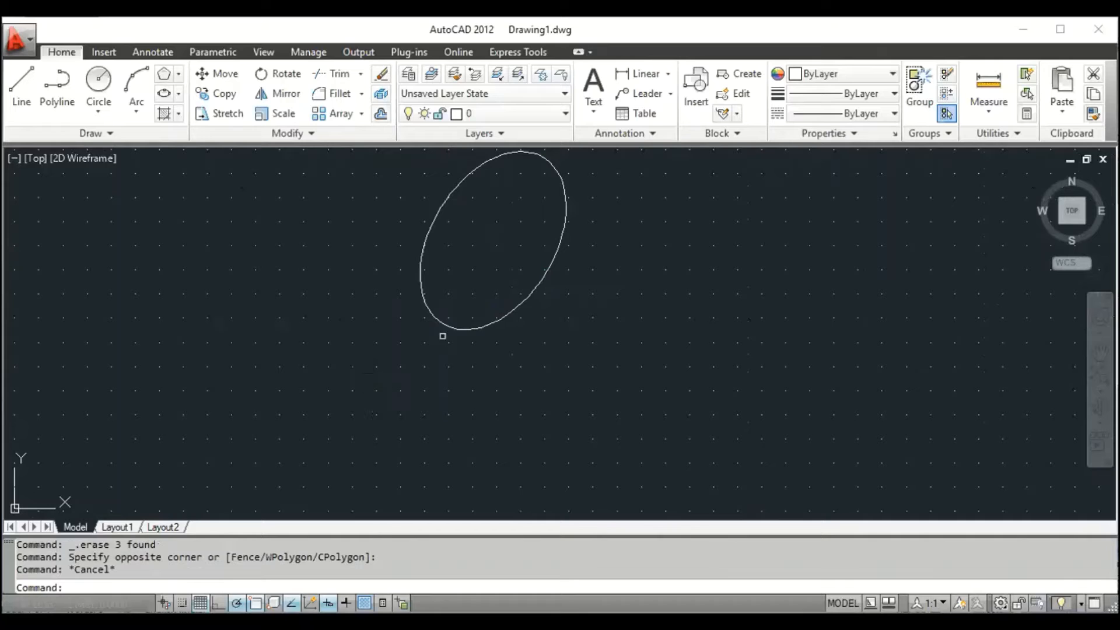
pyautogui.hotkey('ctrl', 'a')
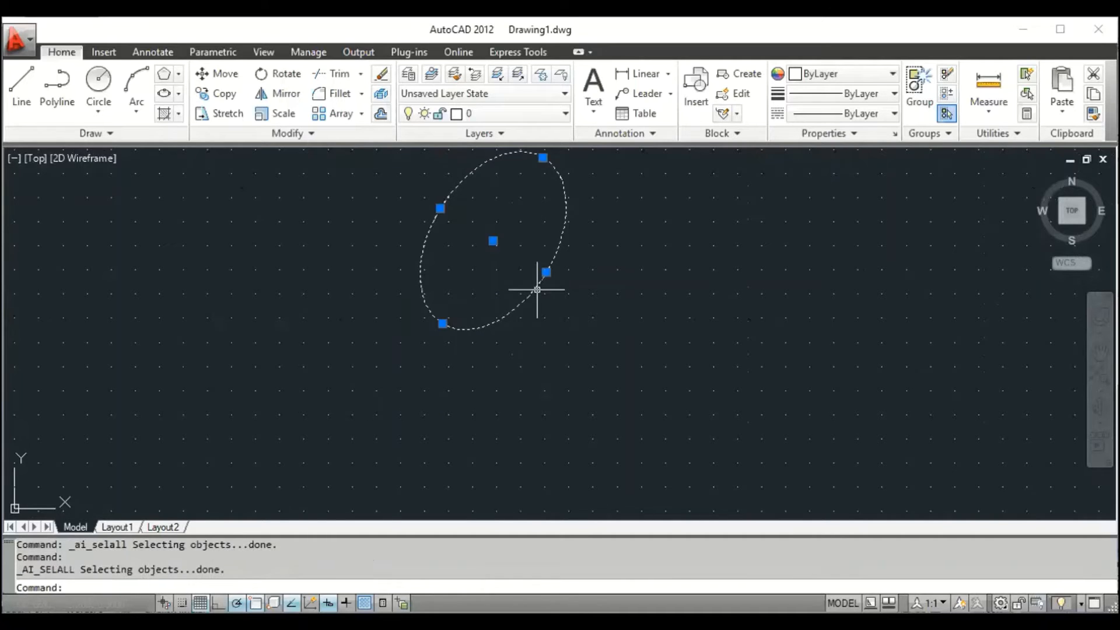
pyautogui.press('Delete')
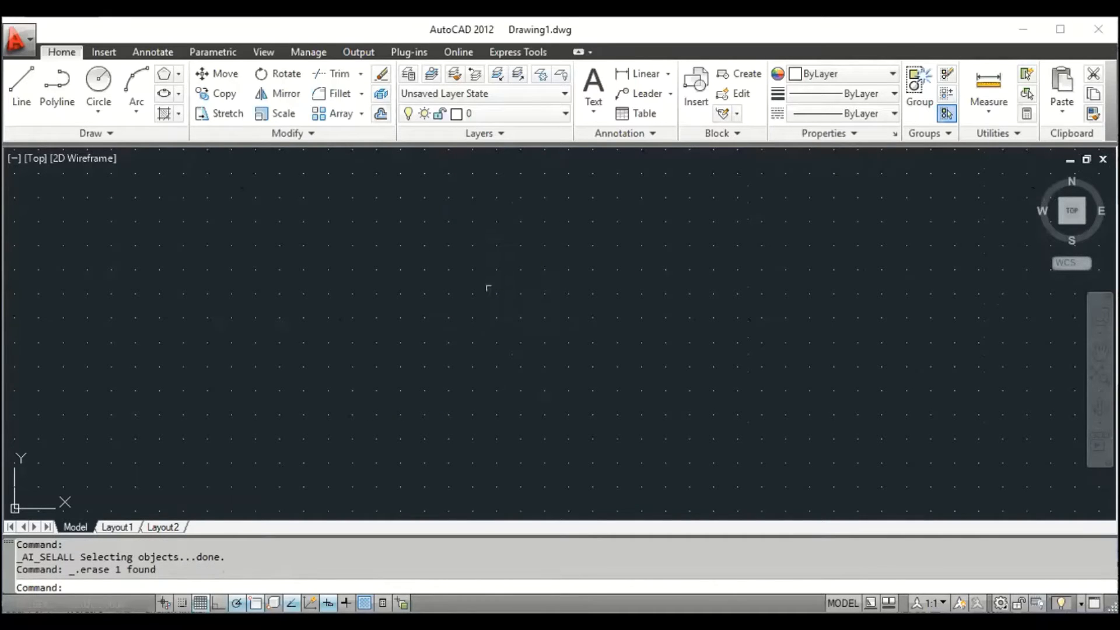
# Draw an axis-end ellipse with the first axis sloping slightly down to the right and a distance of about 21.3 to the other axis.
pyautogui.click(168, 93)
pyautogui.click(179, 94)
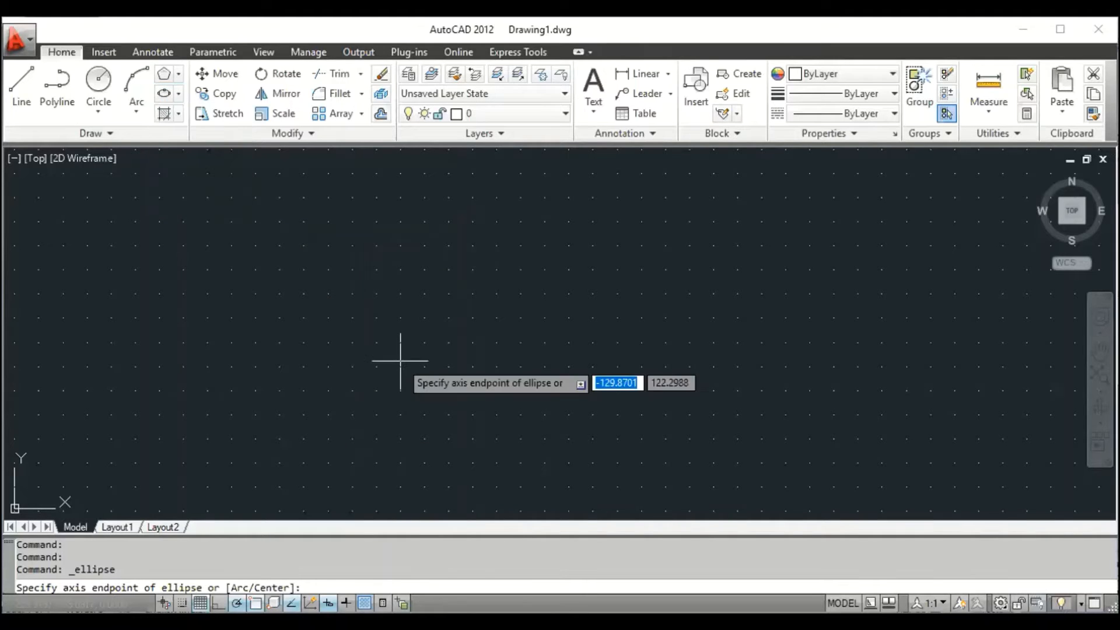
pyautogui.click(267, 336)
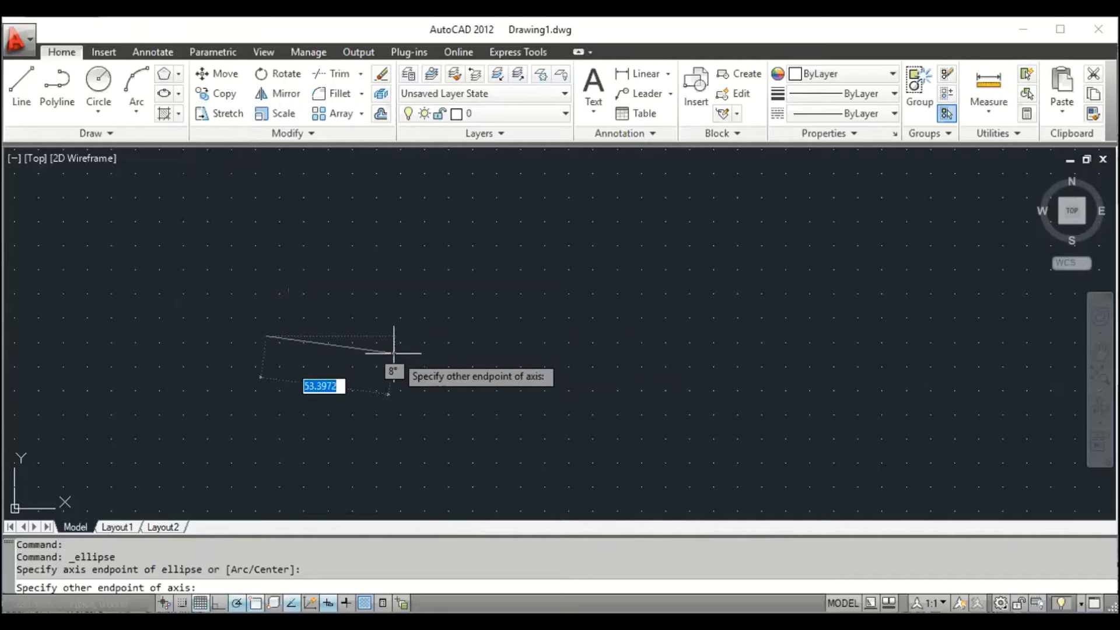
pyautogui.click(412, 361)
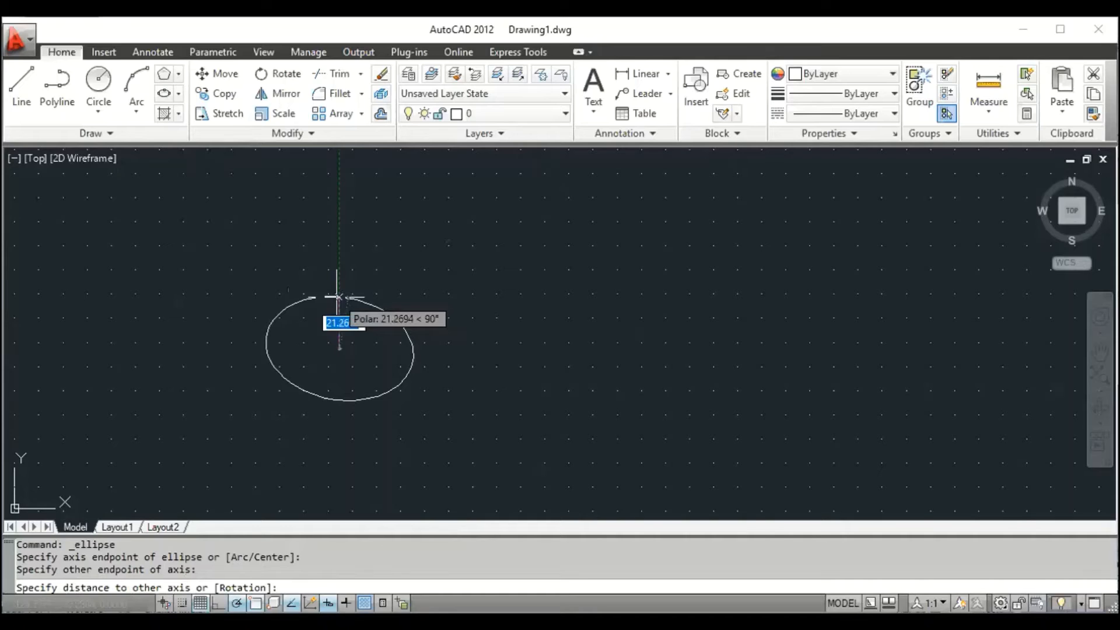
pyautogui.click(339, 297)
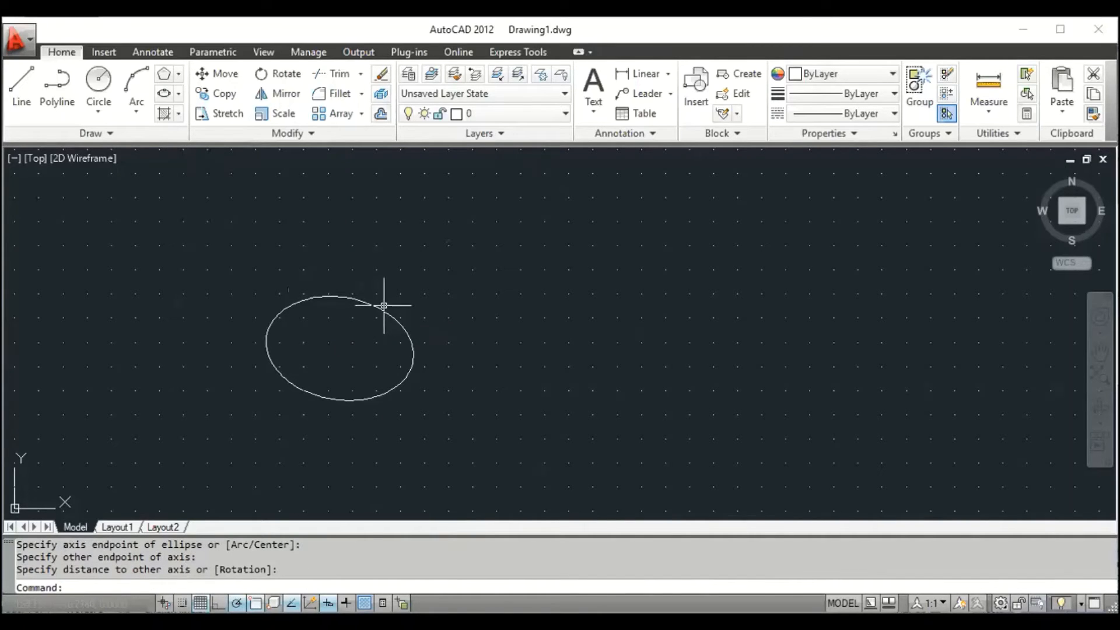
# Select the slightly tilted axis-end ellipse and erase it.
pyautogui.click(408, 304)
pyautogui.click(238, 436)
pyautogui.click(237, 436)
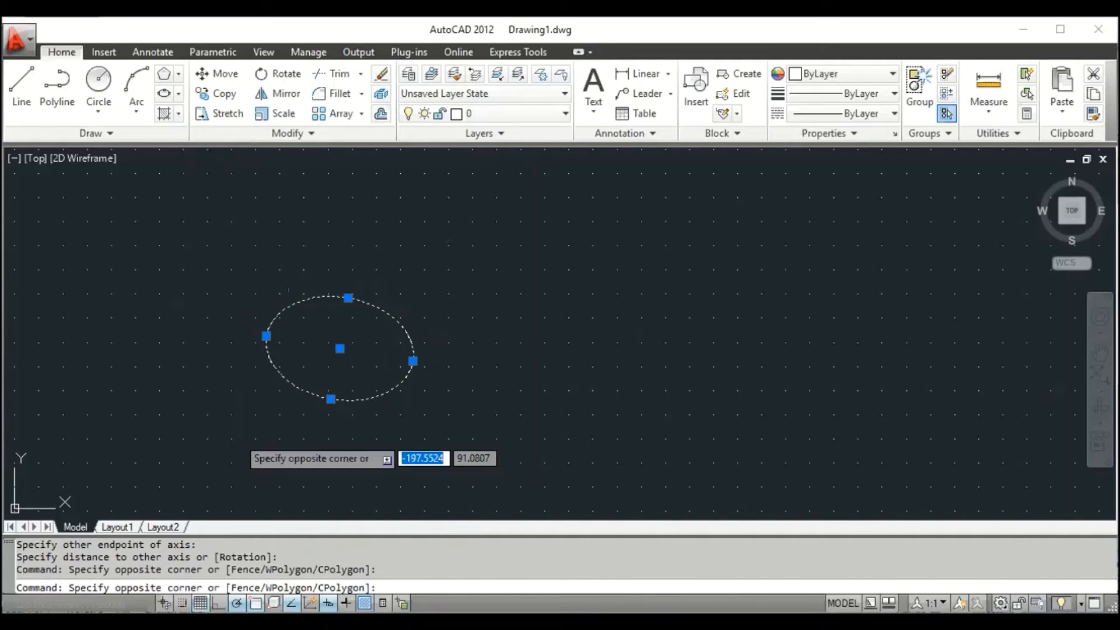
pyautogui.click(191, 457)
pyautogui.press('Delete')
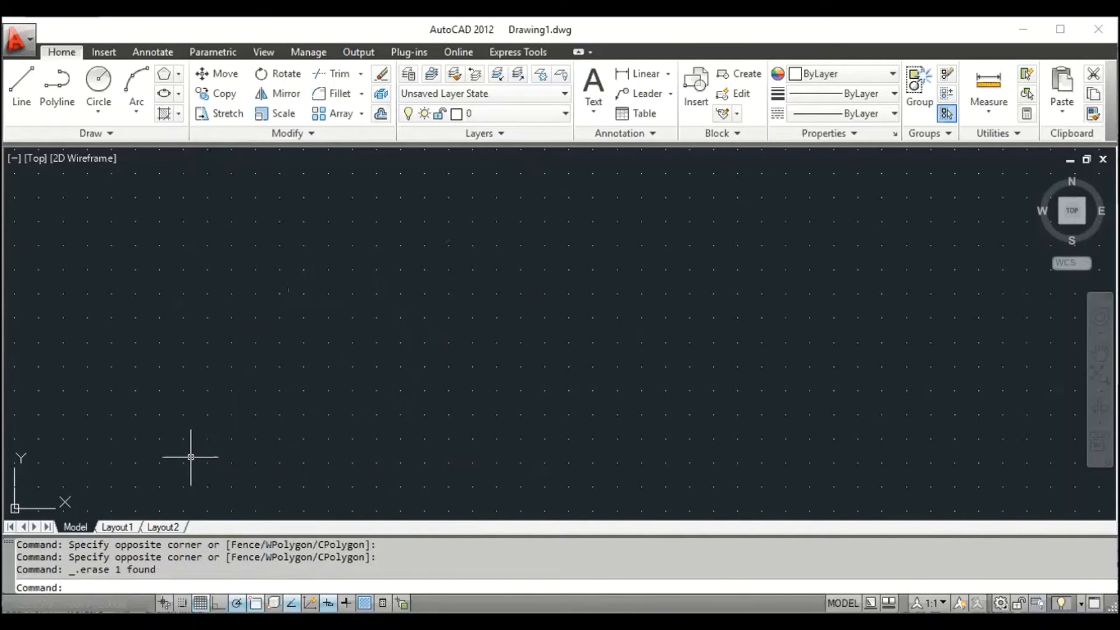
# Draw an elliptical arc on a first axis sloping down to the right, running around the left side from near the top to the bottom.
pyautogui.click(177, 96)
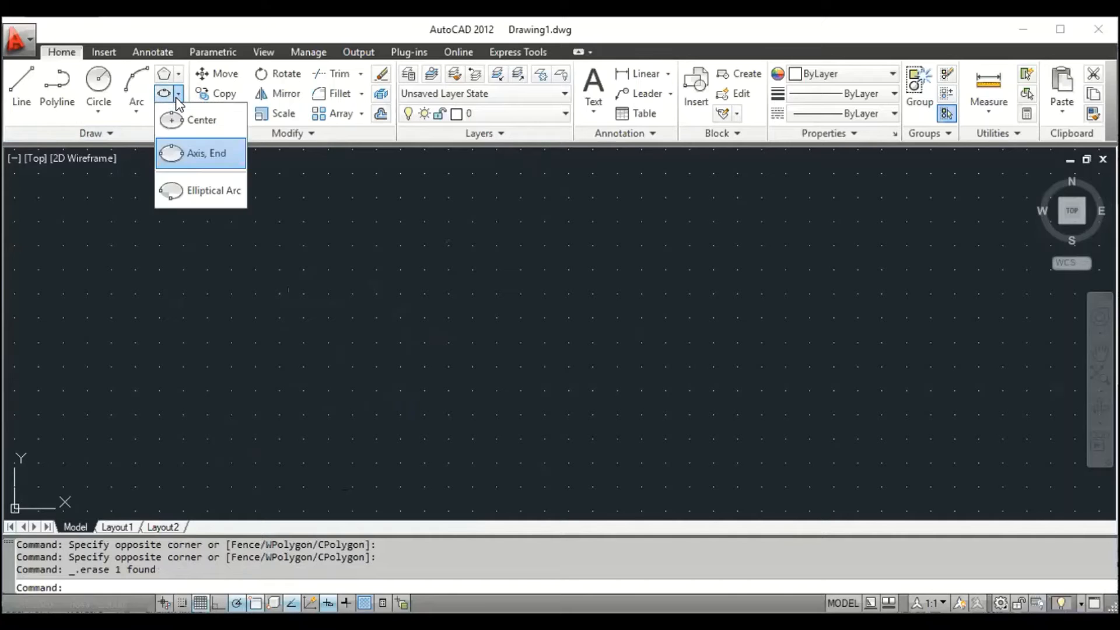
pyautogui.click(199, 191)
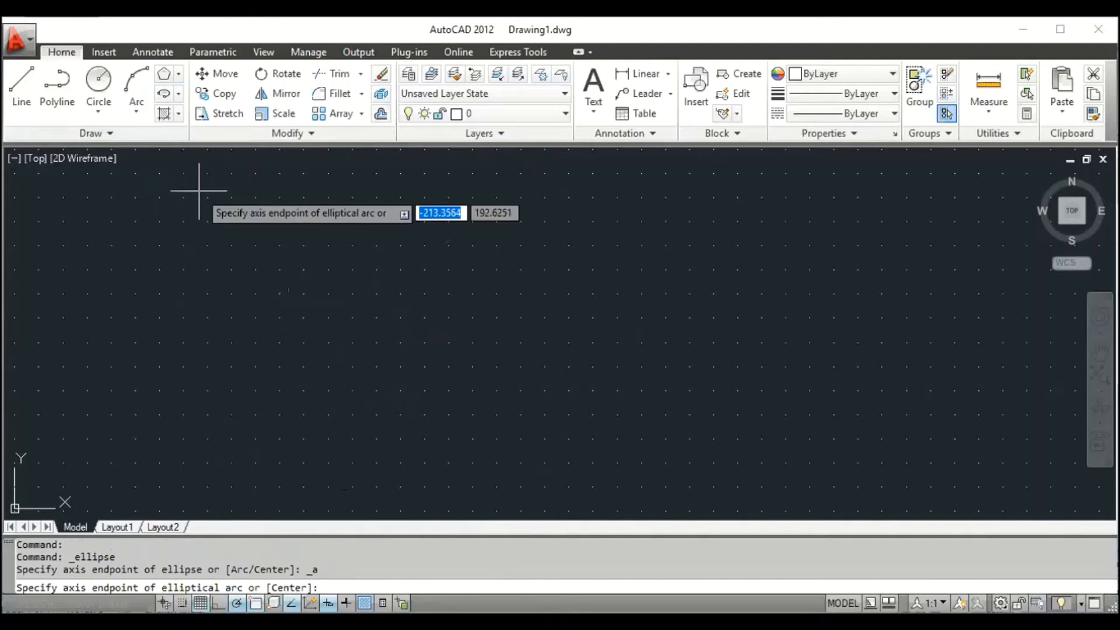
pyautogui.click(313, 271)
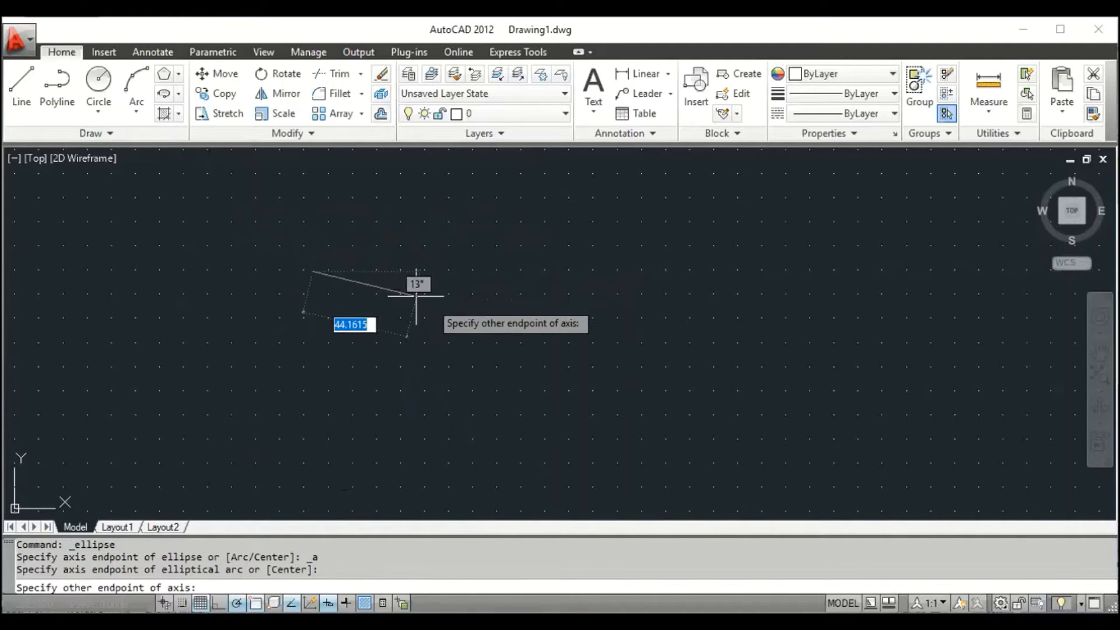
pyautogui.click(441, 303)
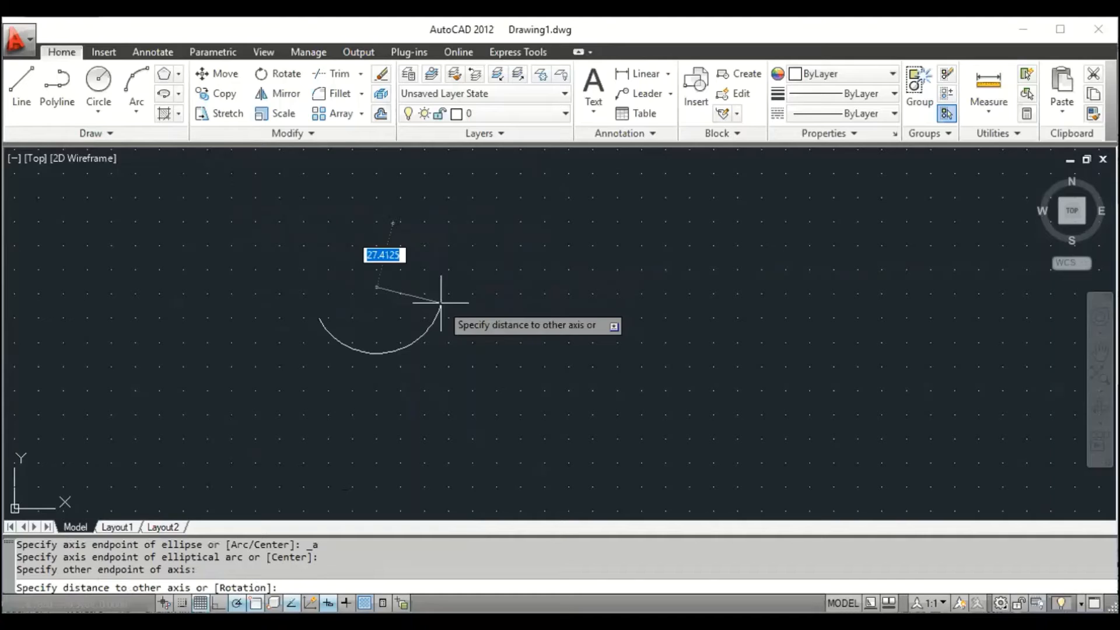
pyautogui.click(370, 244)
pyautogui.click(394, 252)
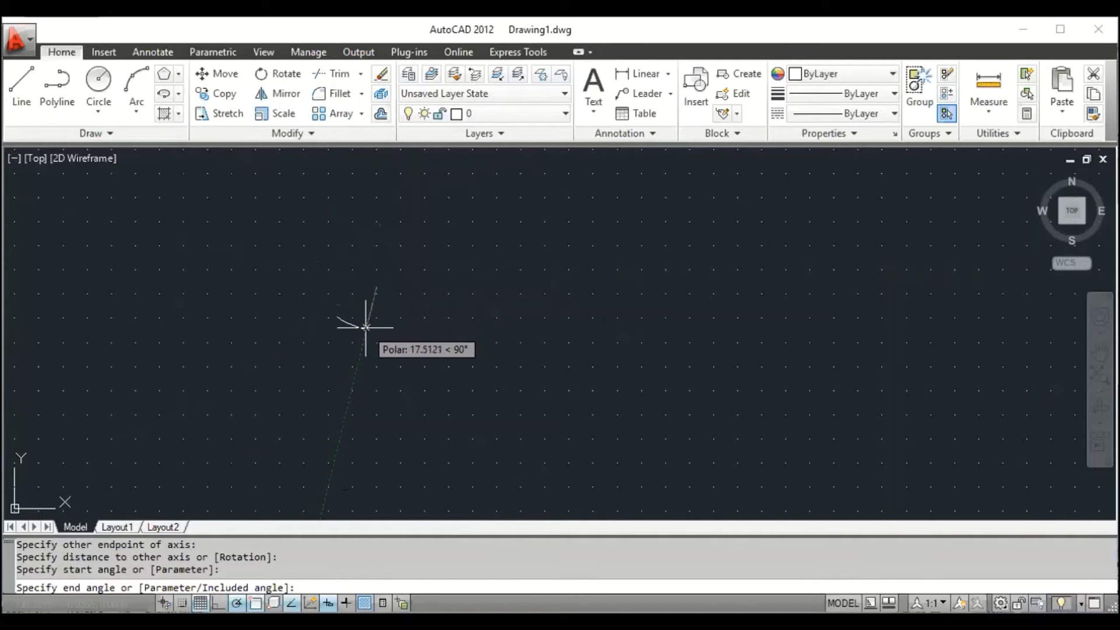
pyautogui.click(365, 324)
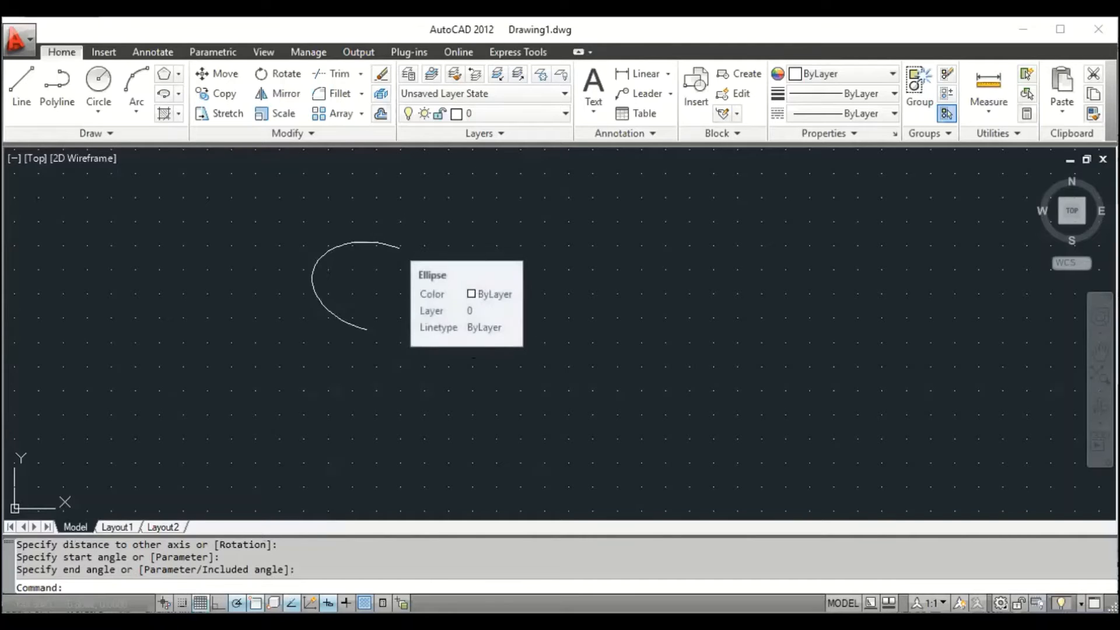
# Select the elliptical arc, cancel stretching its lower endpoint, and erase the arc.
pyautogui.click(397, 245)
pyautogui.click(366, 329)
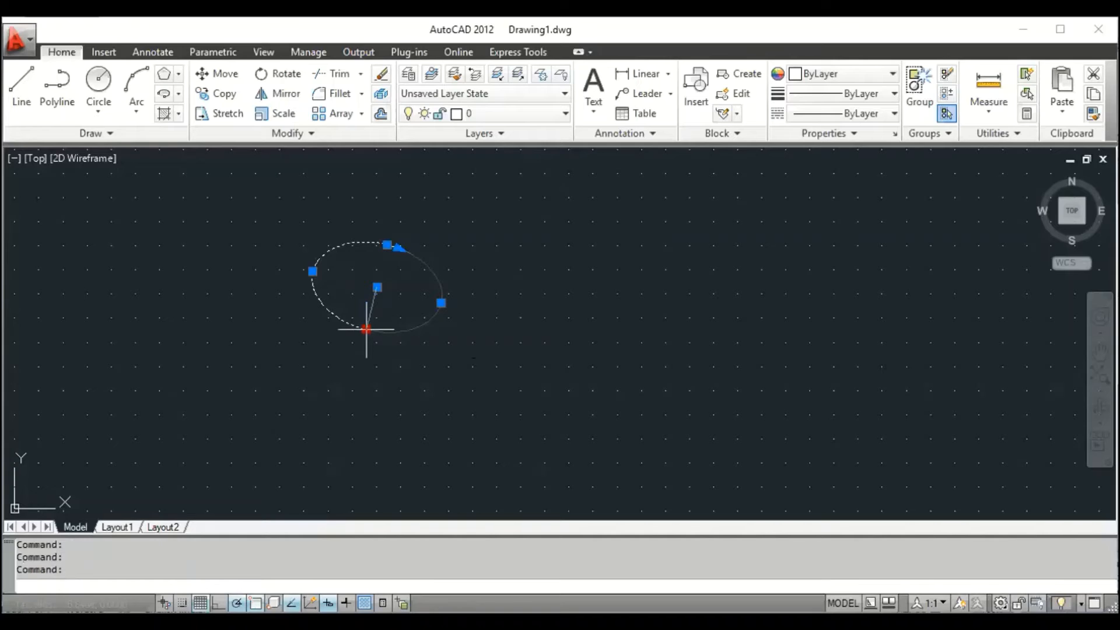
pyautogui.press('Escape')
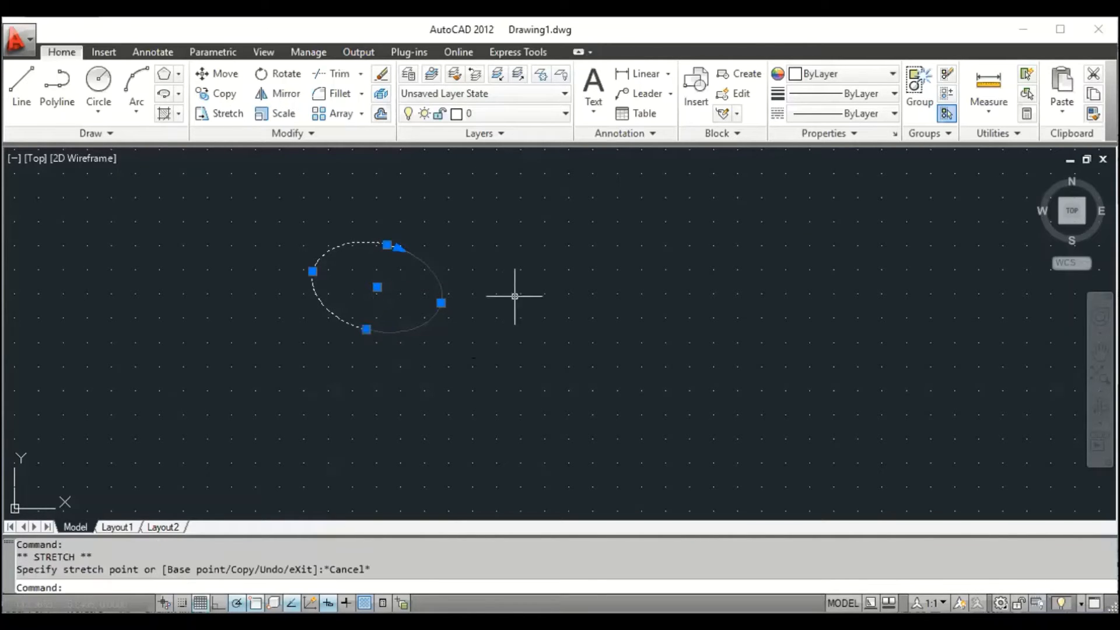
pyautogui.press('Delete')
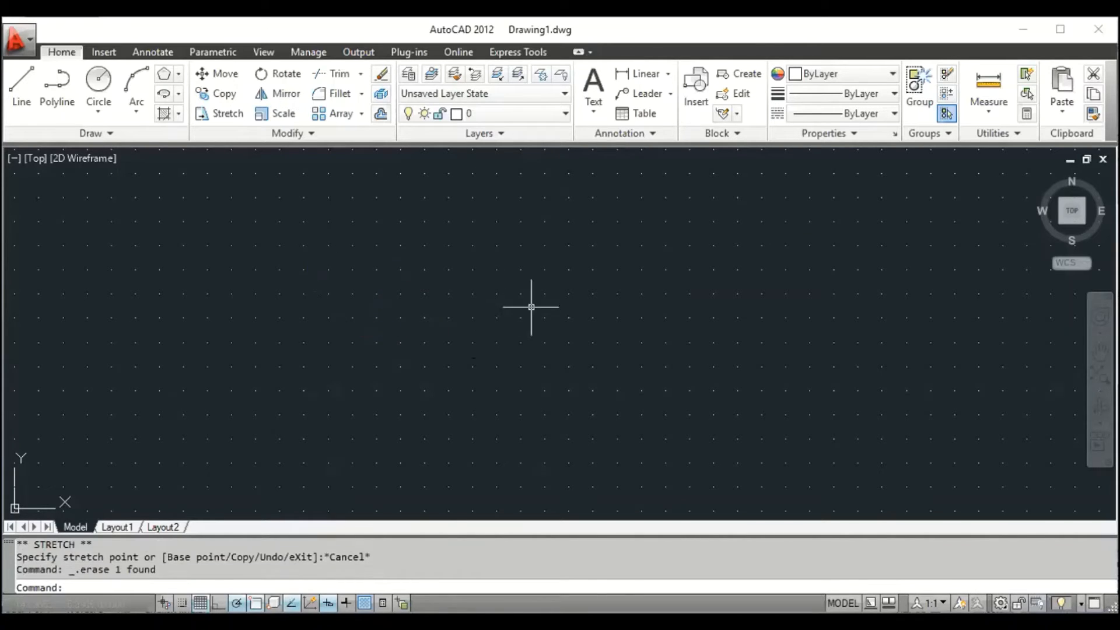
pyautogui.press('Delete')
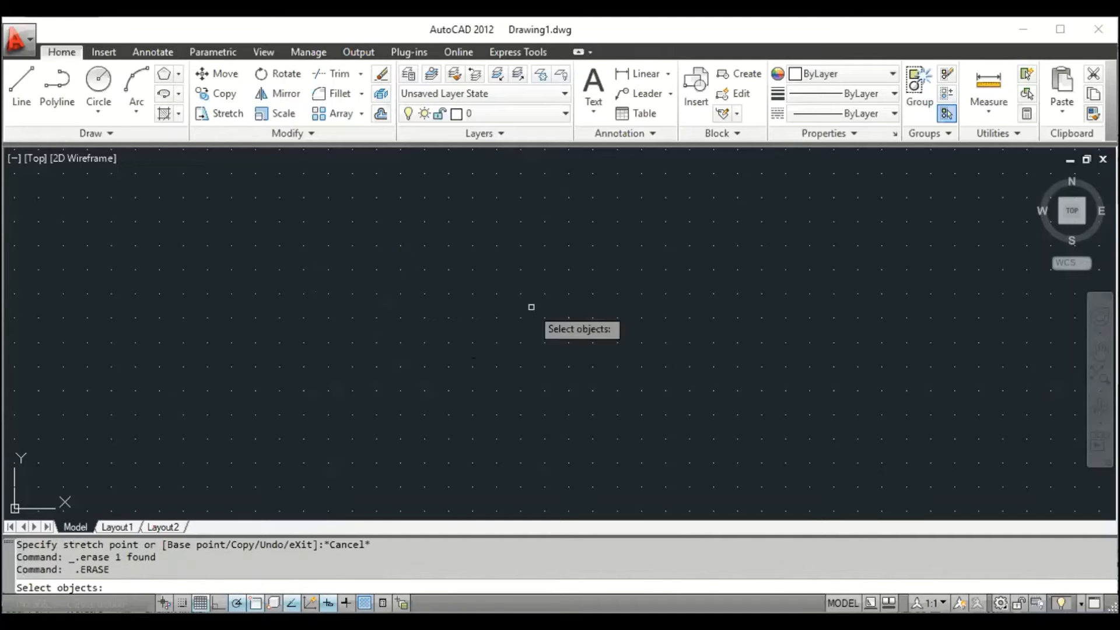
# Draw an elliptical arc on a slightly tilted first axis, running around the left side from near the top to the bottom.
pyautogui.press('Escape')
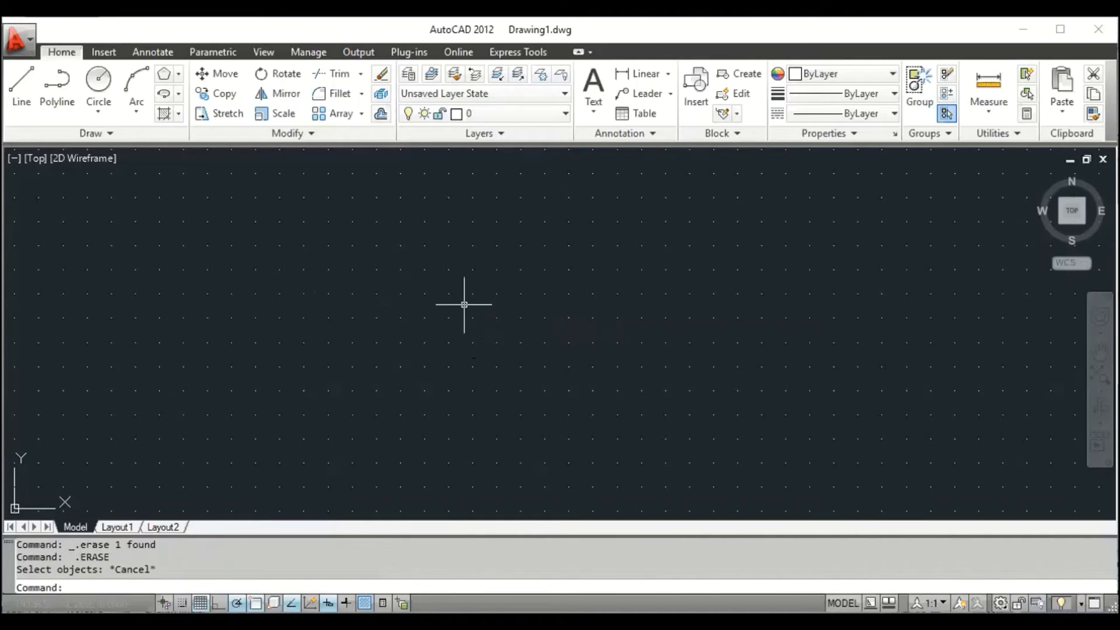
pyautogui.click(178, 98)
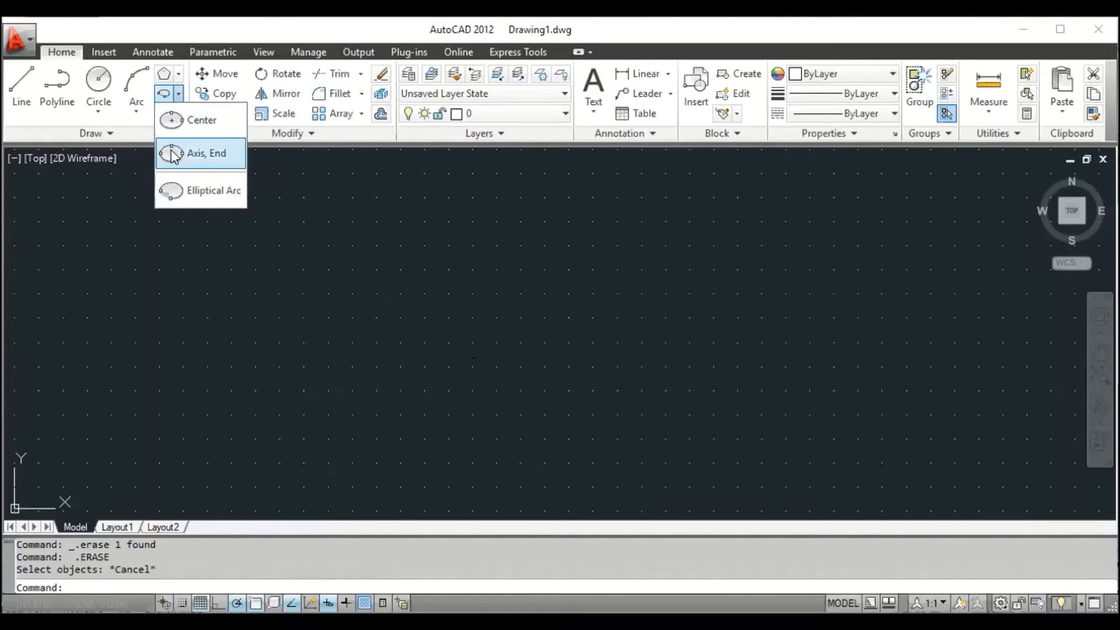
pyautogui.click(180, 183)
pyautogui.click(322, 282)
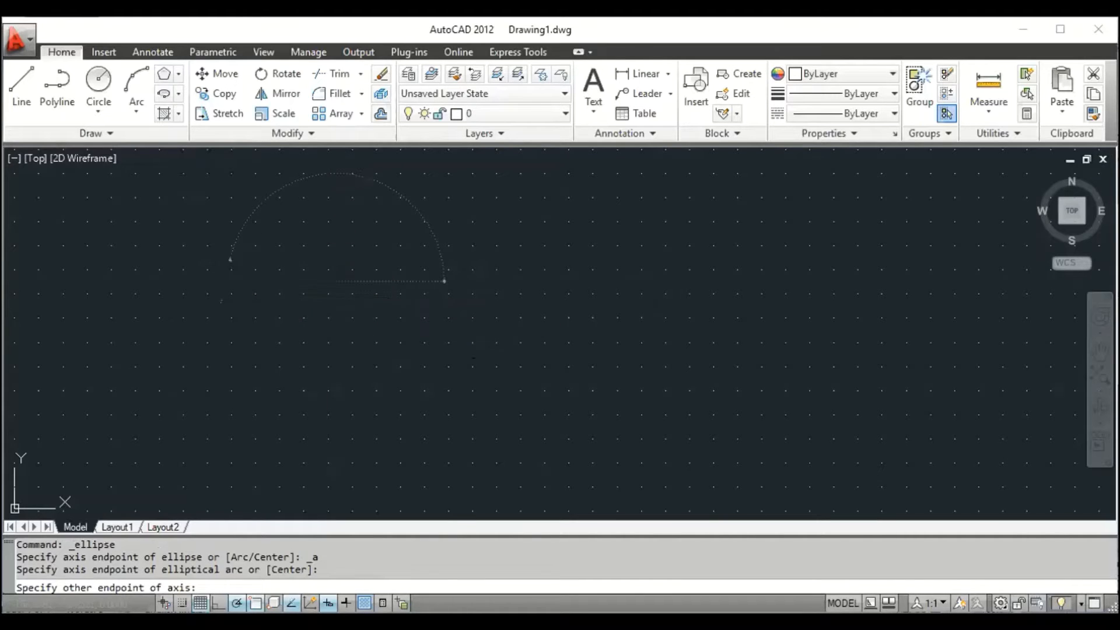
pyautogui.click(230, 260)
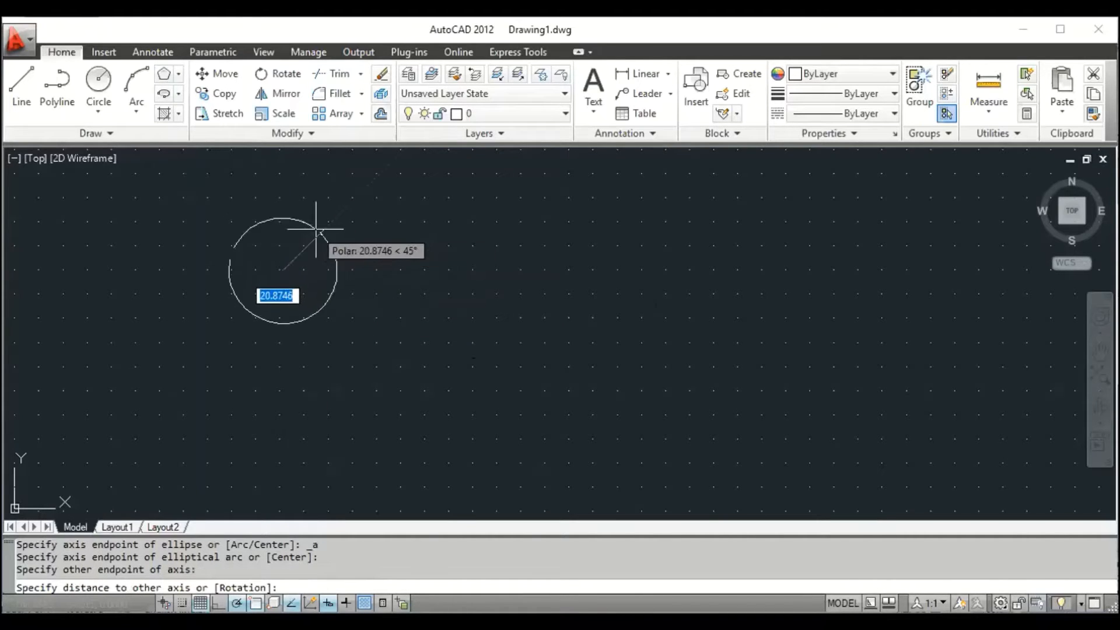
pyautogui.click(293, 231)
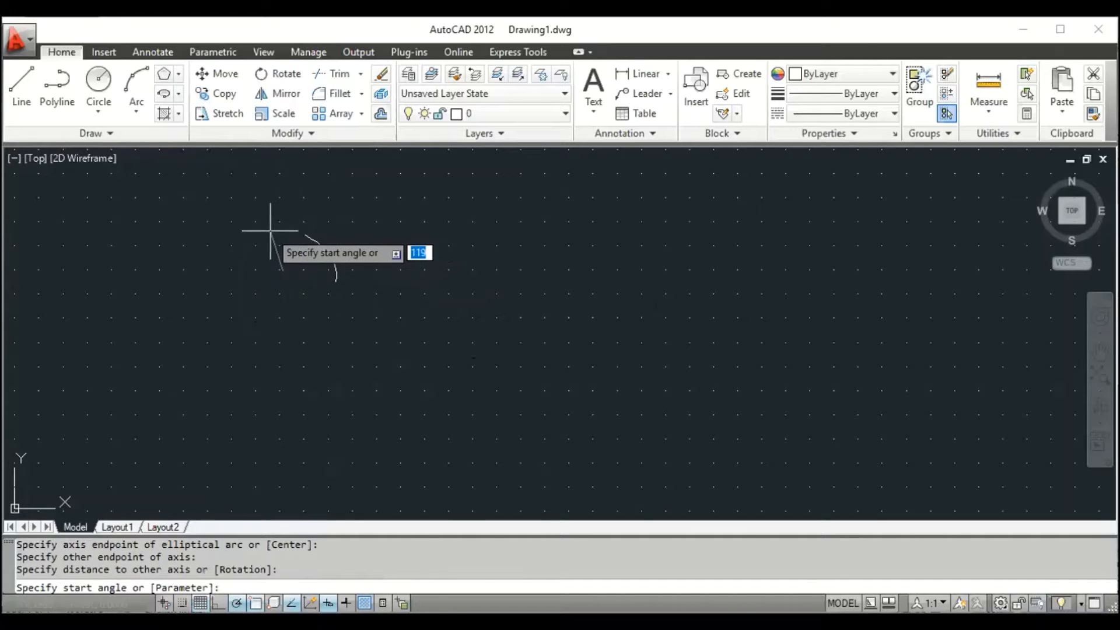
pyautogui.click(269, 231)
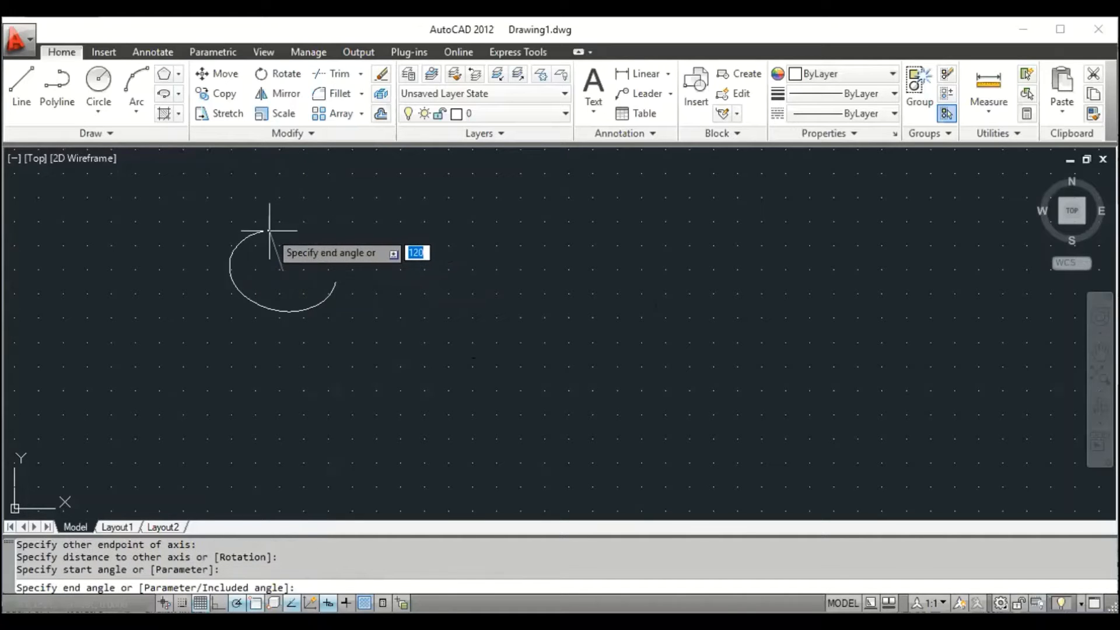
pyautogui.click(258, 305)
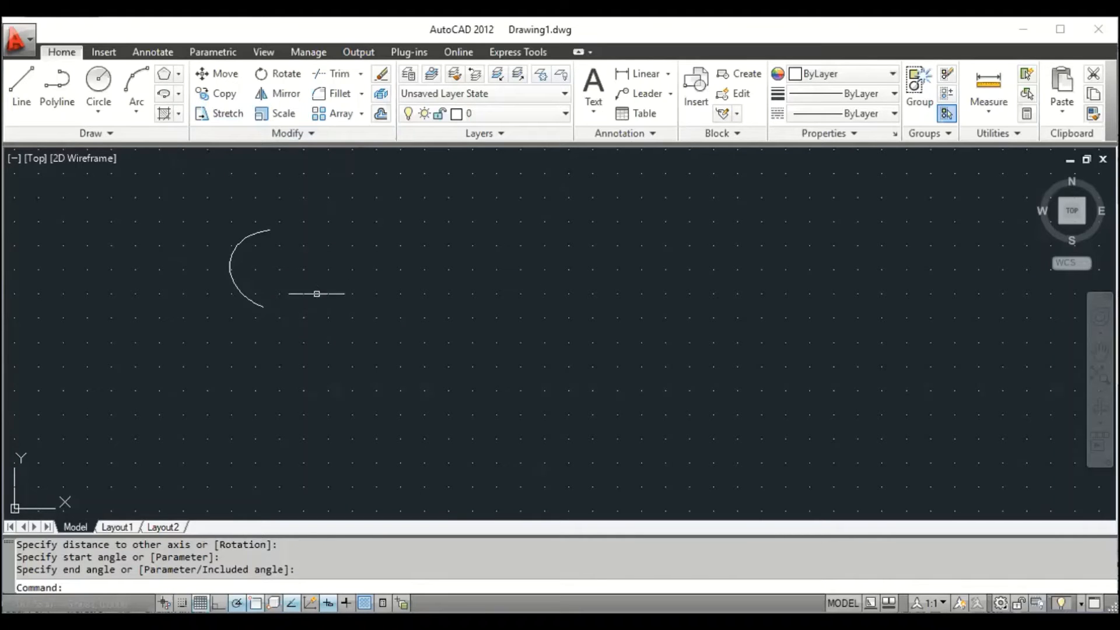
# Select the left-hand elliptical arc with a crossing window and erase it.
pyautogui.click(299, 212)
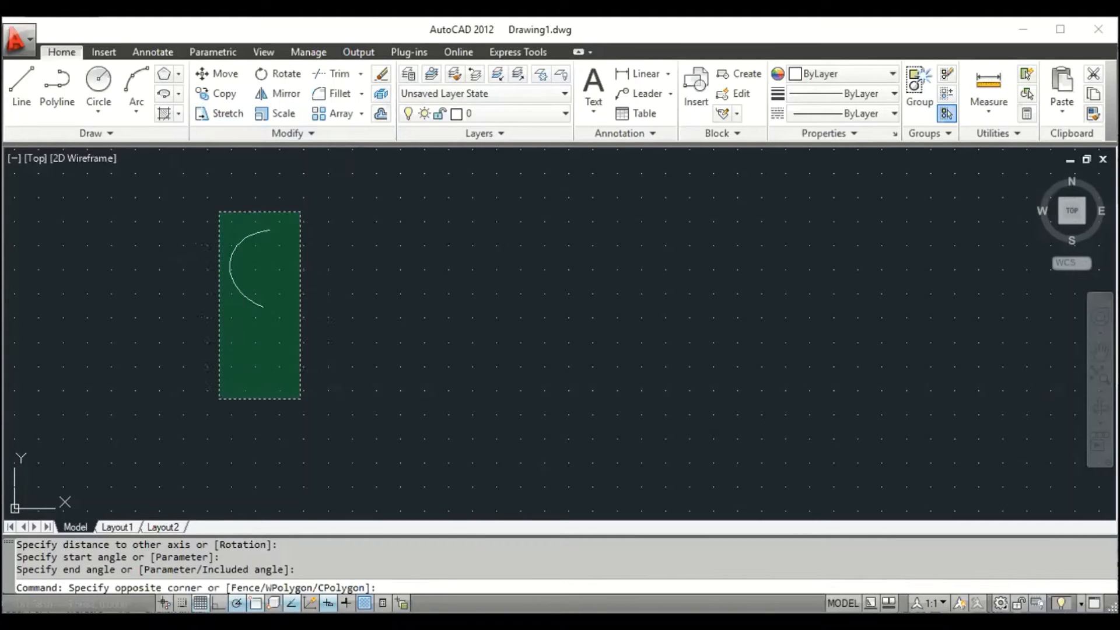
pyautogui.click(218, 401)
pyautogui.click(207, 390)
pyautogui.click(180, 406)
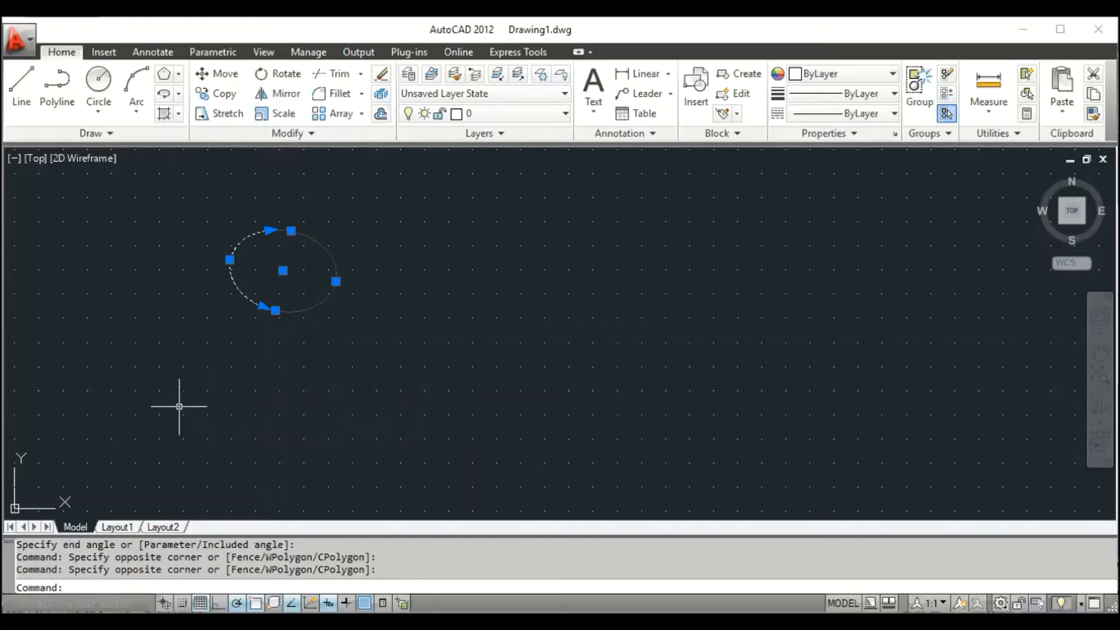
pyautogui.press('Delete')
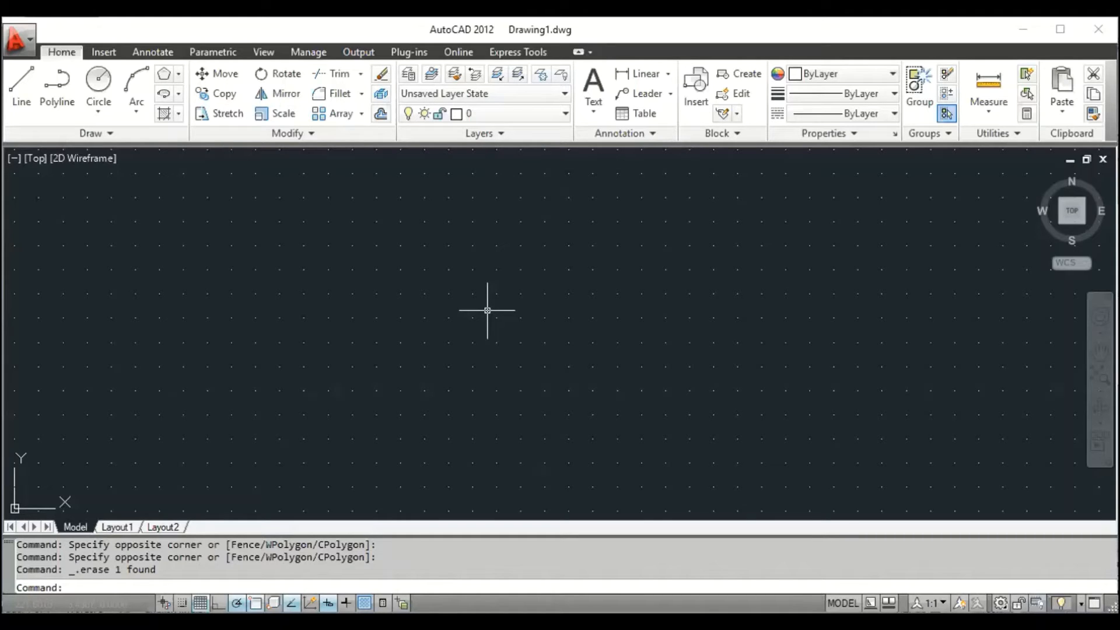
pyautogui.click(361, 95)
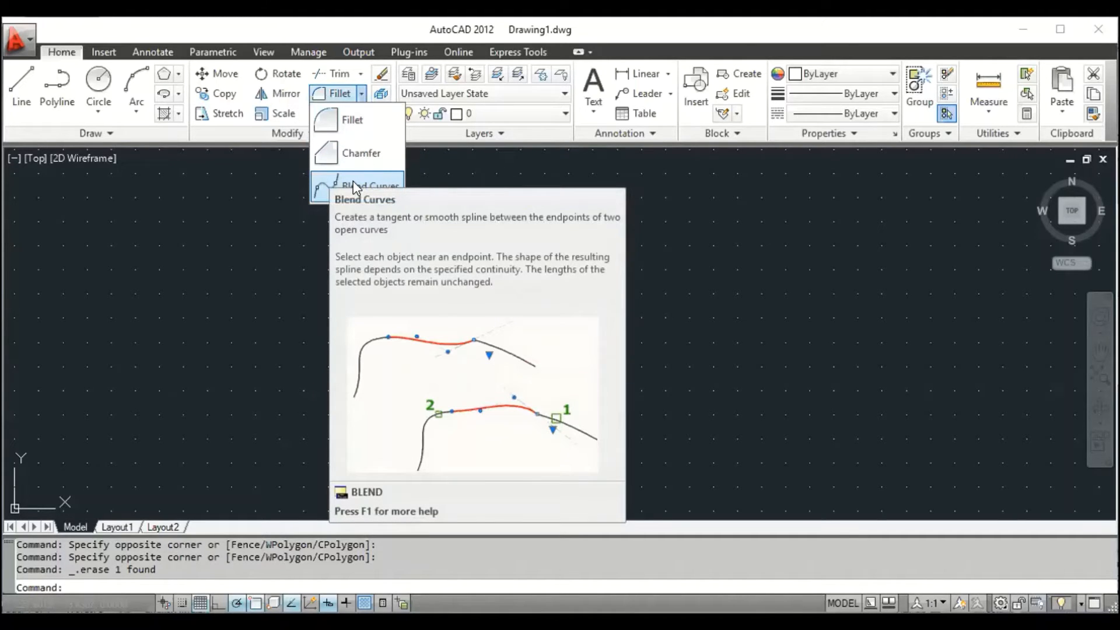
pyautogui.click(298, 216)
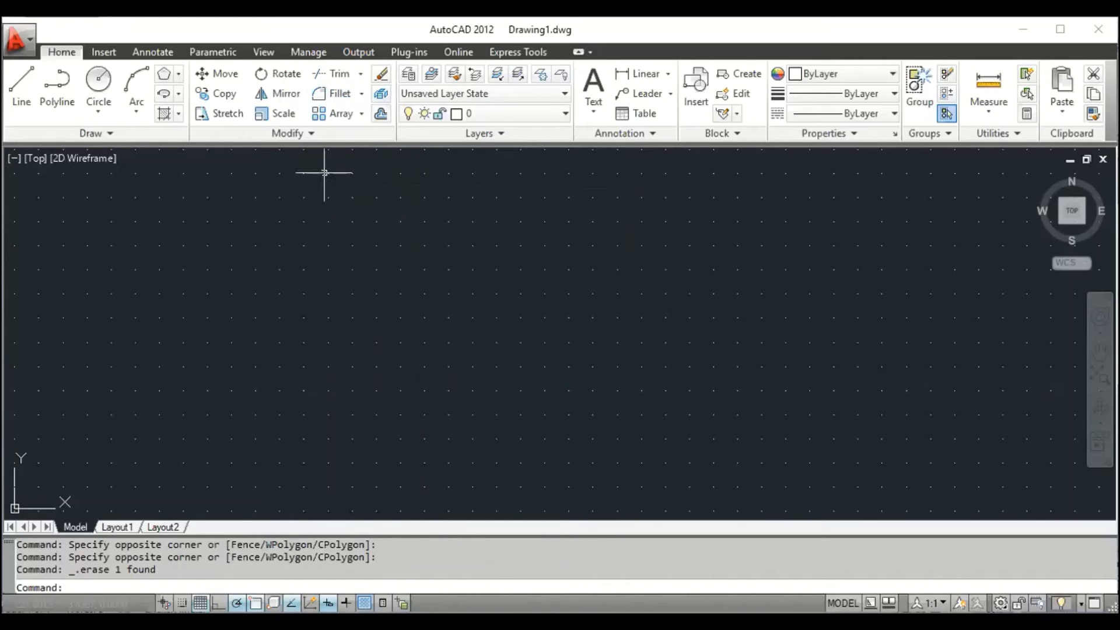
pyautogui.click(360, 114)
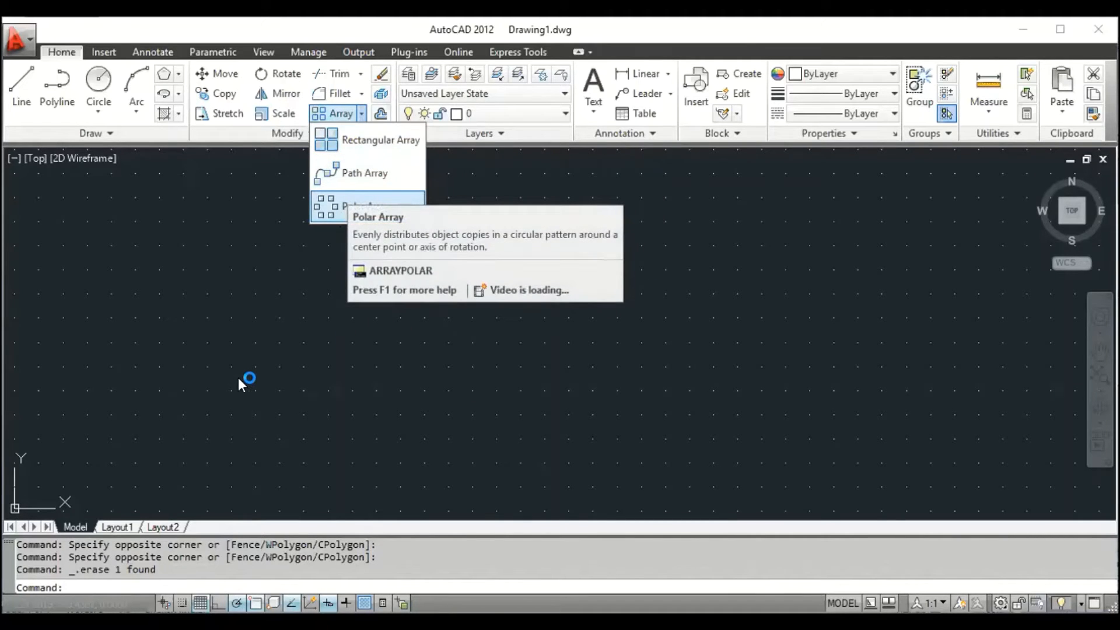
pyautogui.press('Escape')
pyautogui.press('Escape')
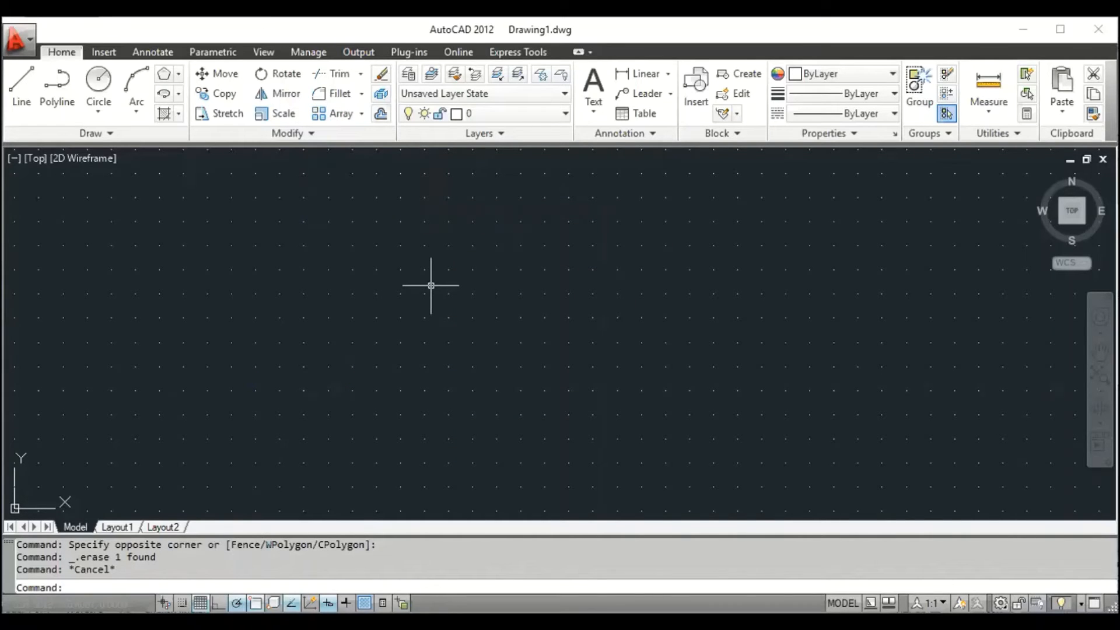
# Draw a circle with a radius of 20 slightly left of the middle of the drawing area.
pyautogui.write('c')
pyautogui.press('Return')
pyautogui.click(403, 285)
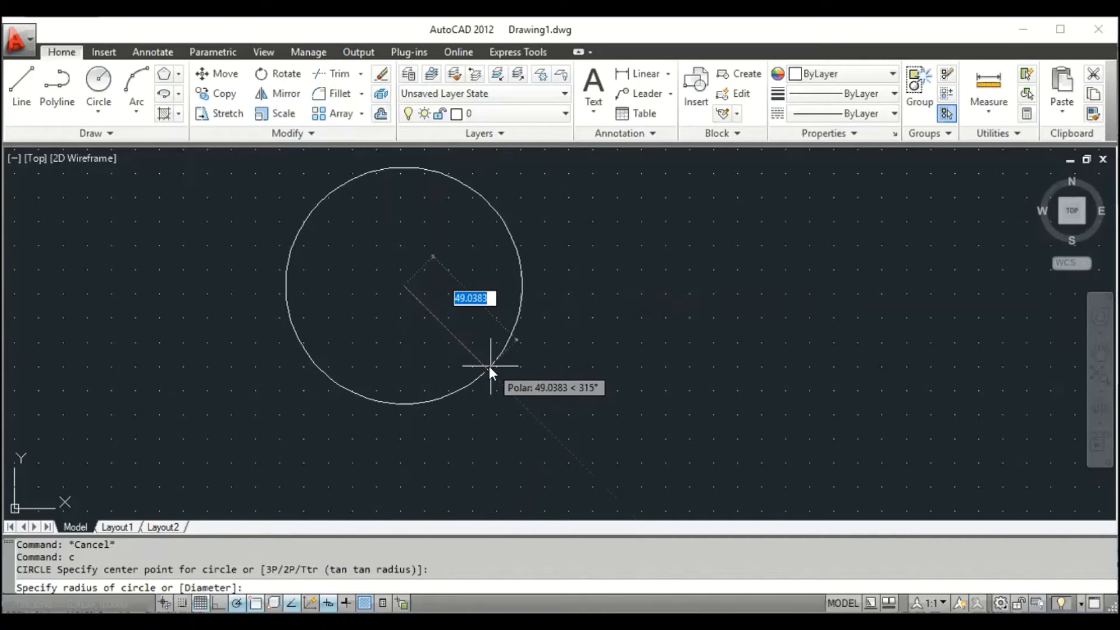
pyautogui.write('20')
pyautogui.press('Return')
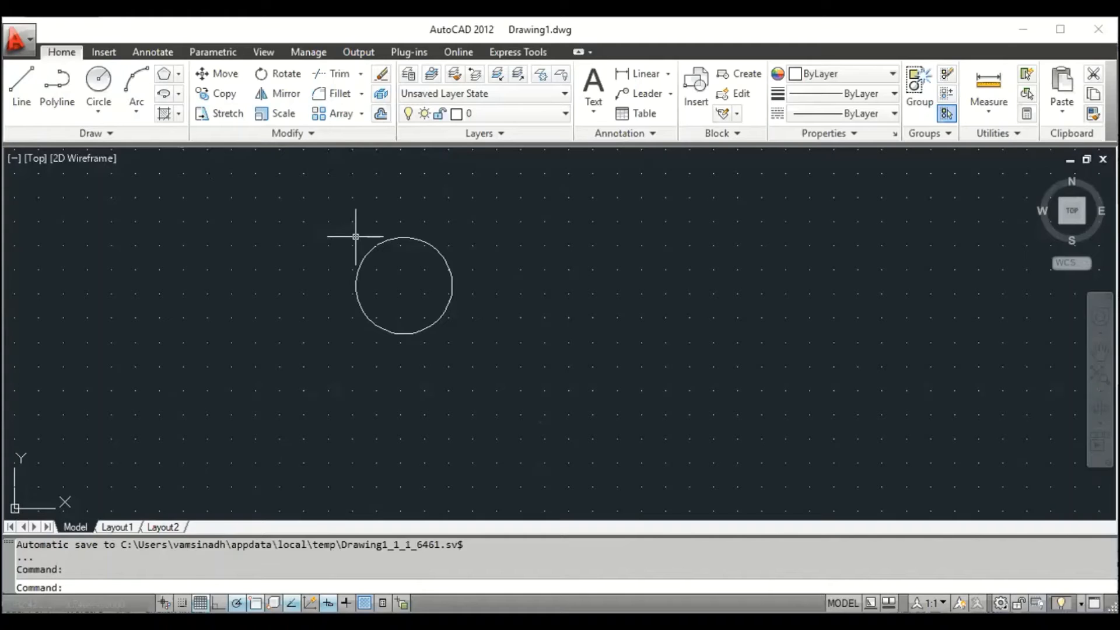
# Draw a rectangle by two opposite corners to the right of the circle, about twice as wide as it is high.
pyautogui.write('REC')
pyautogui.press('Return')
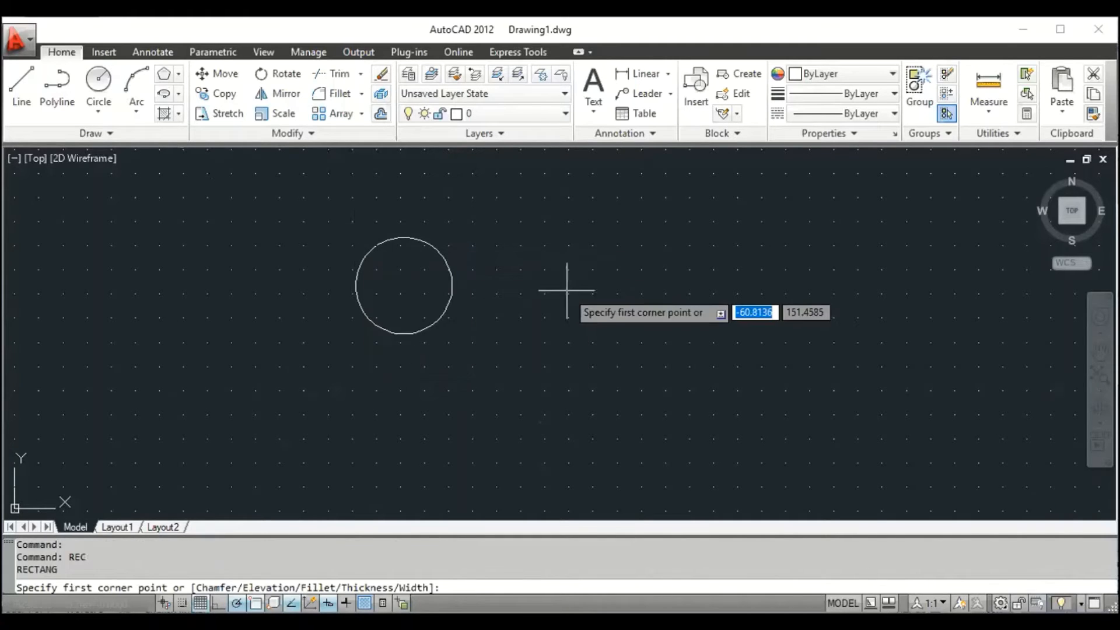
pyautogui.click(536, 247)
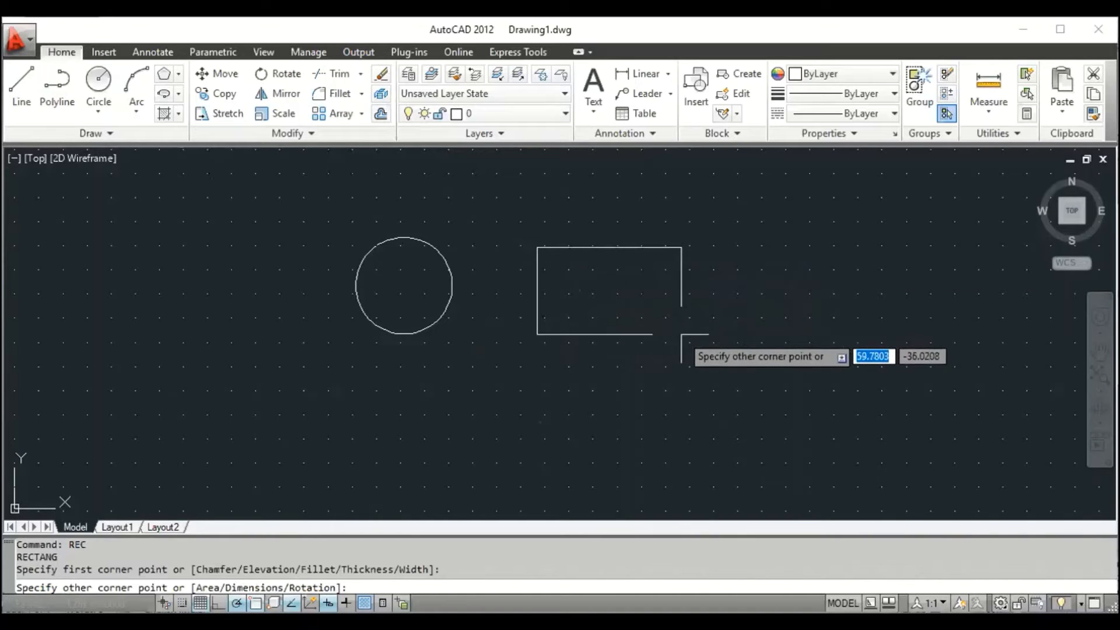
pyautogui.click(738, 350)
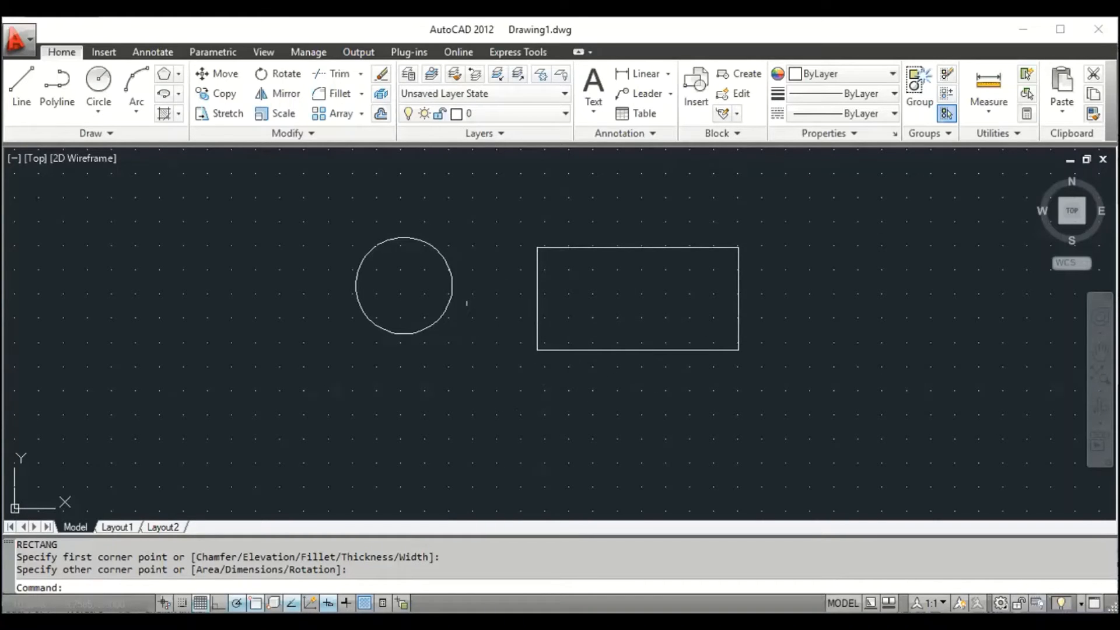
# Move the circle from its top quadrant point to the midpoint of the rectangle's top edge.
pyautogui.click(451, 283)
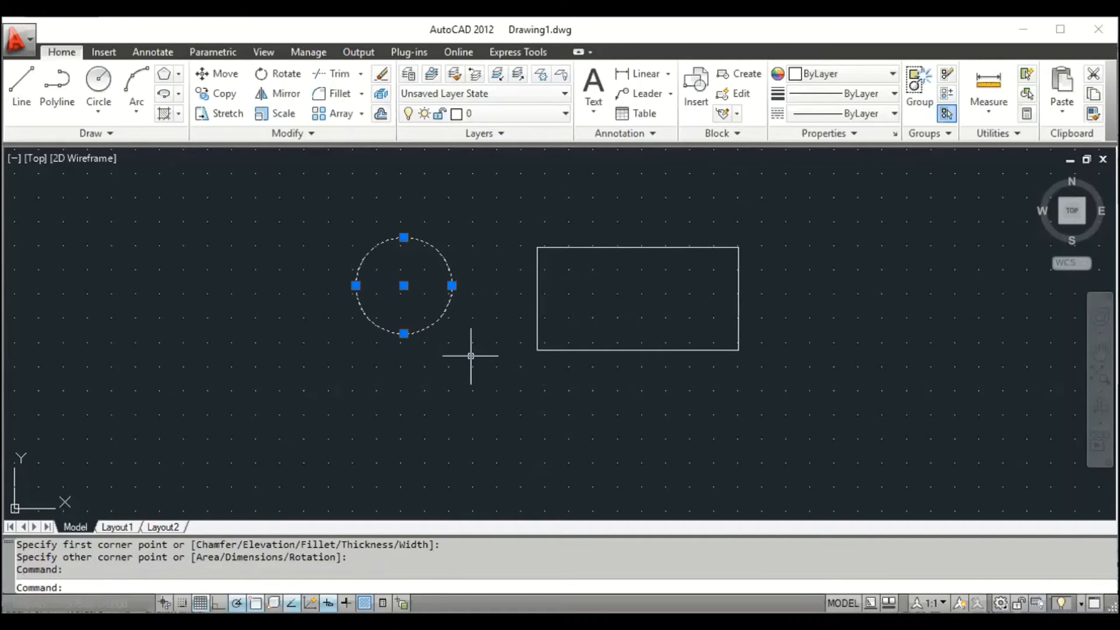
pyautogui.click(228, 75)
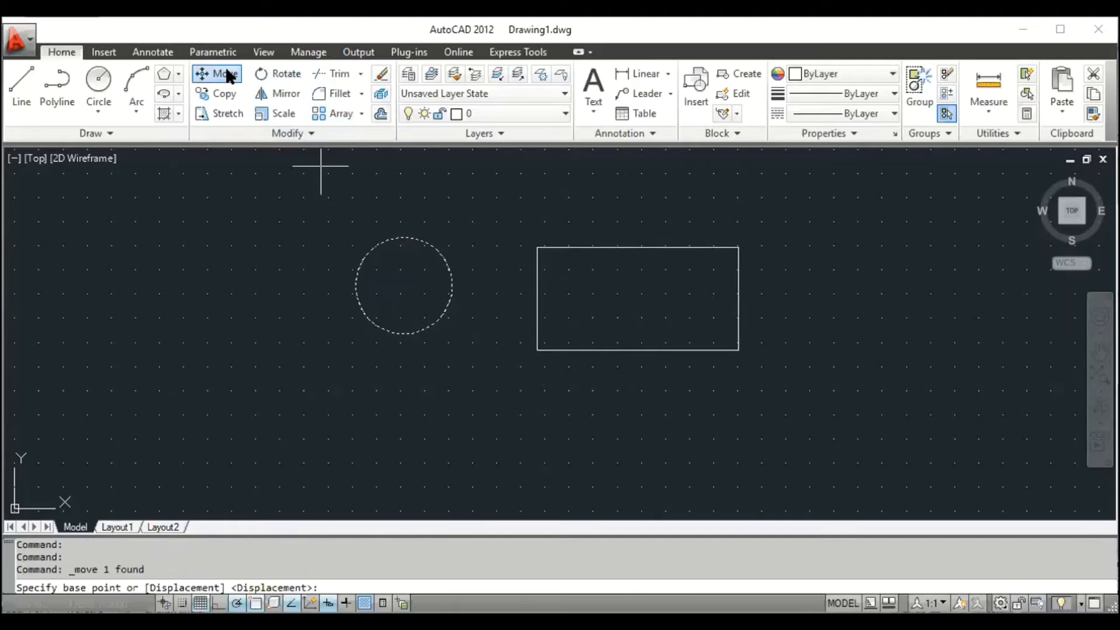
pyautogui.click(403, 237)
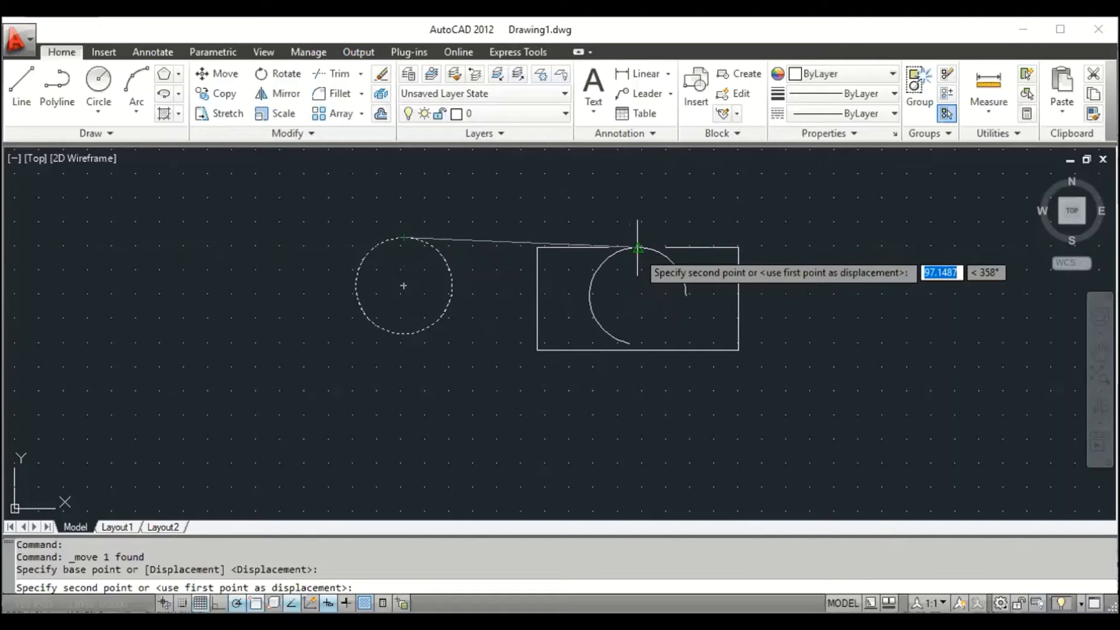
pyautogui.click(638, 251)
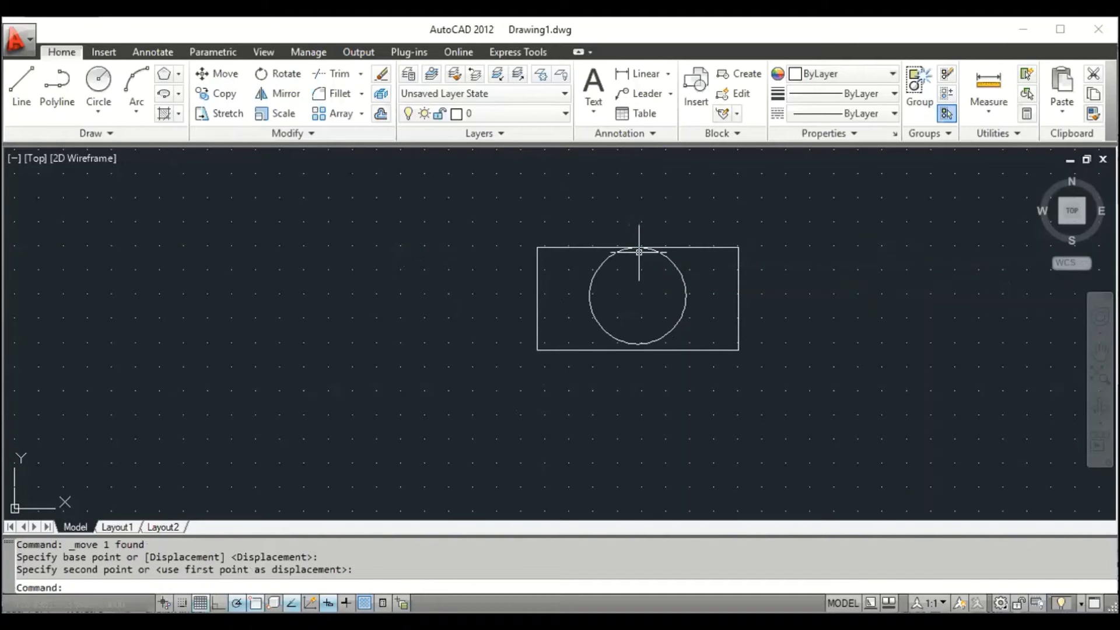
pyautogui.click(847, 213)
pyautogui.click(838, 269)
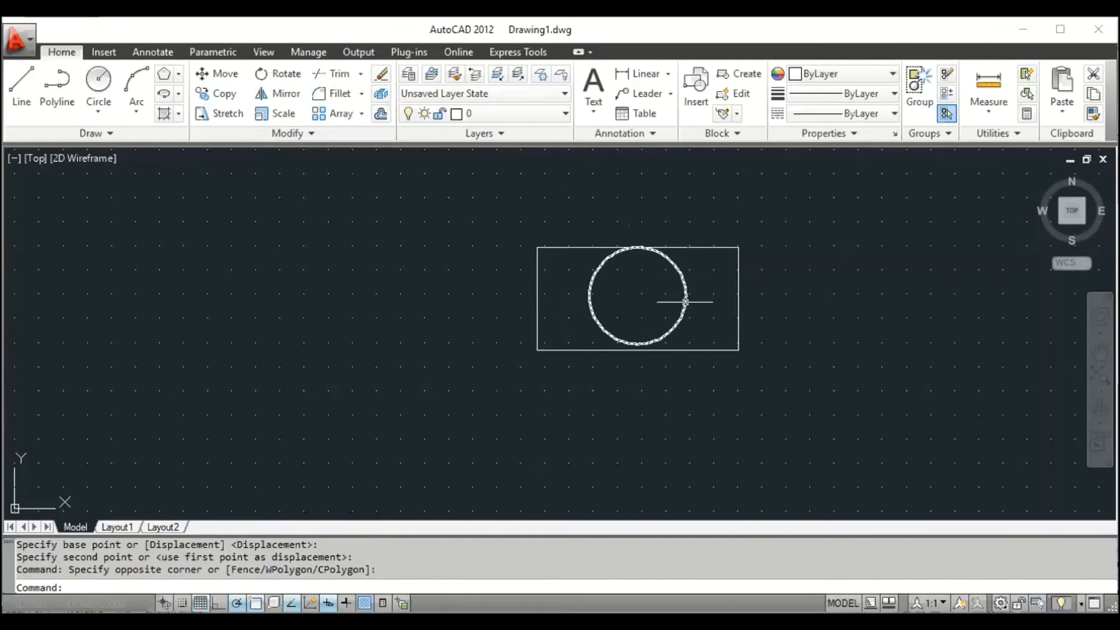
pyautogui.click(738, 300)
pyautogui.moveTo(738, 298)
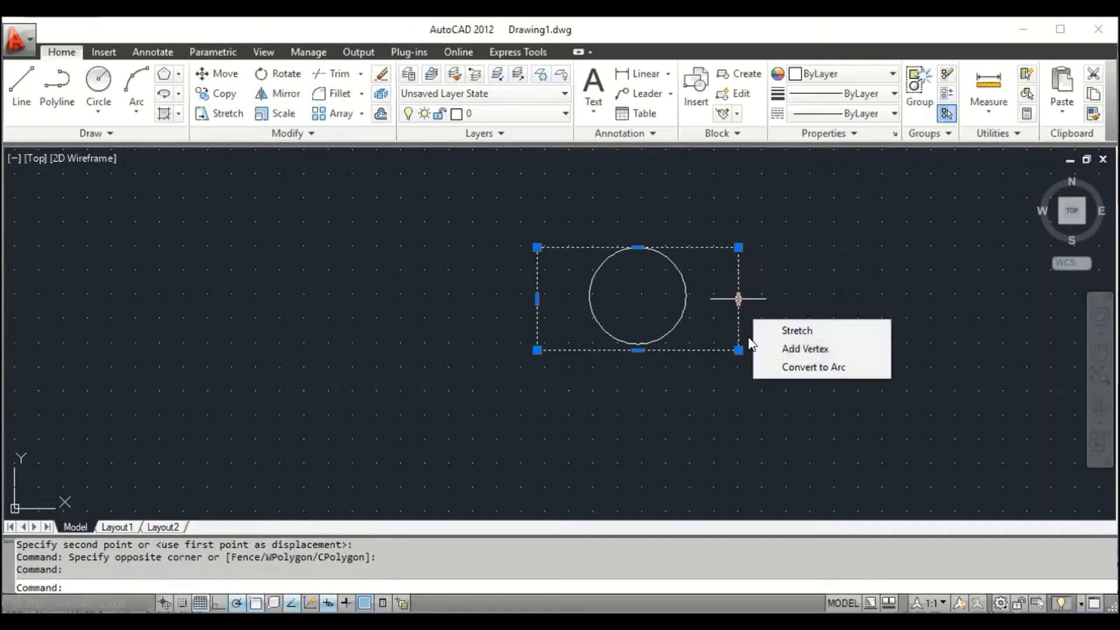
pyautogui.press('Escape')
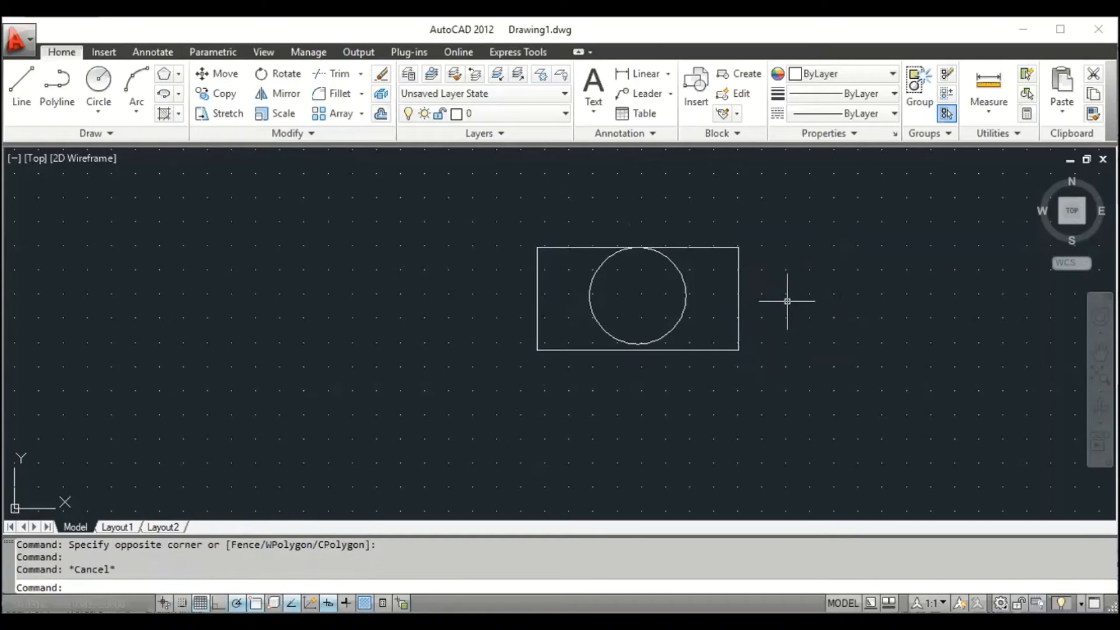
# Select the rectangle around the circle and erase it, keeping the circle.
pyautogui.click(768, 233)
pyautogui.click(703, 400)
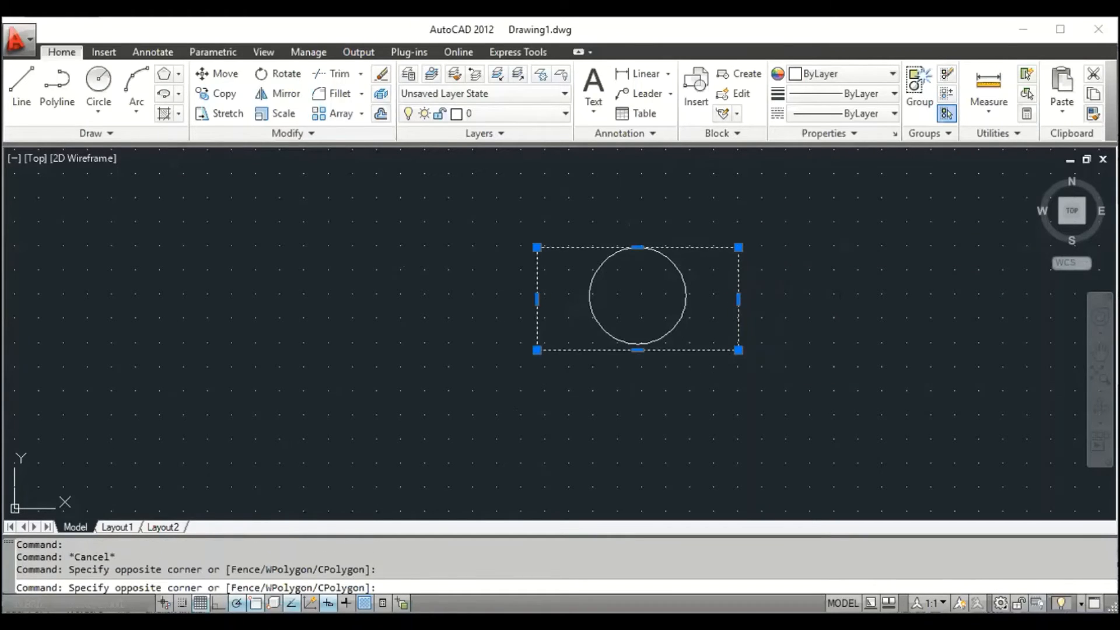
pyautogui.click(680, 404)
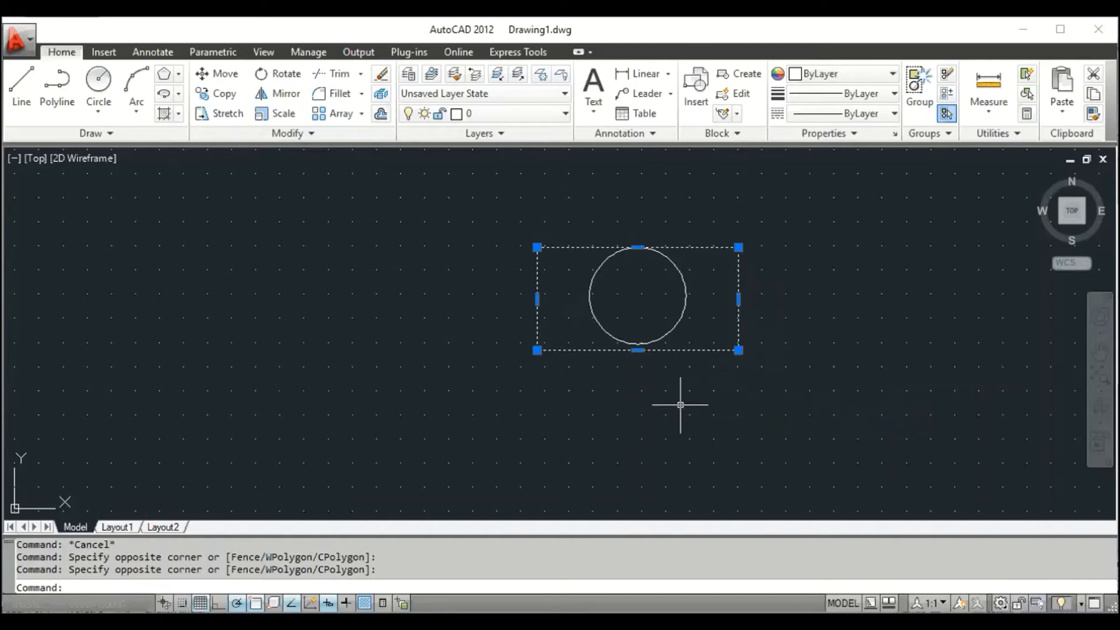
pyautogui.press('Delete')
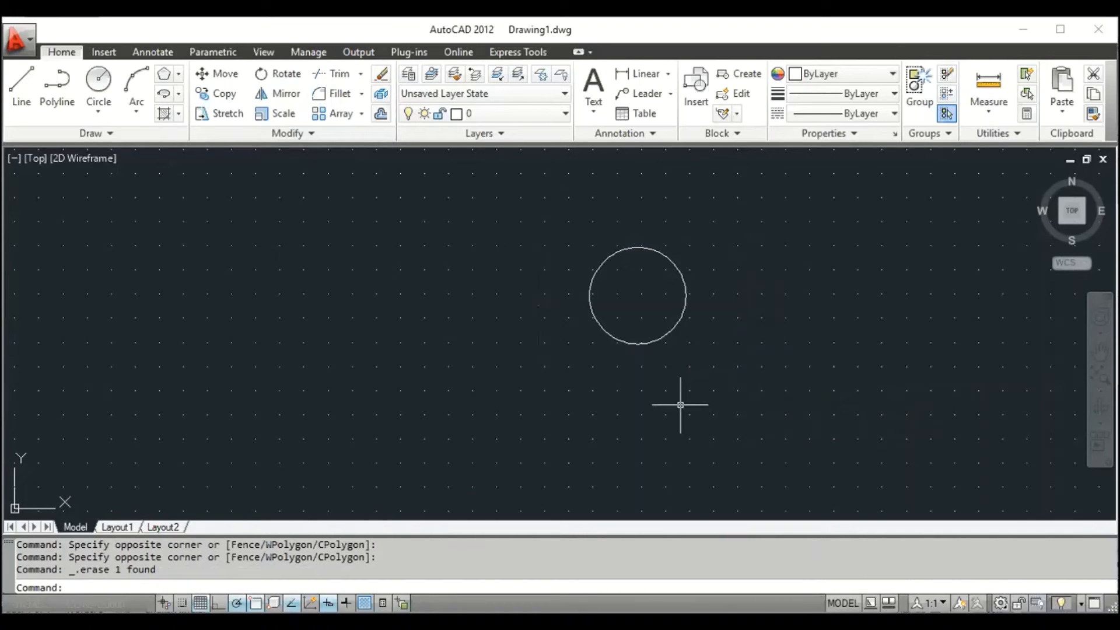
# Copy the circle from its bottom quadrant point, placing three copies to its left, one to its right and one at the lower right.
pyautogui.click(676, 330)
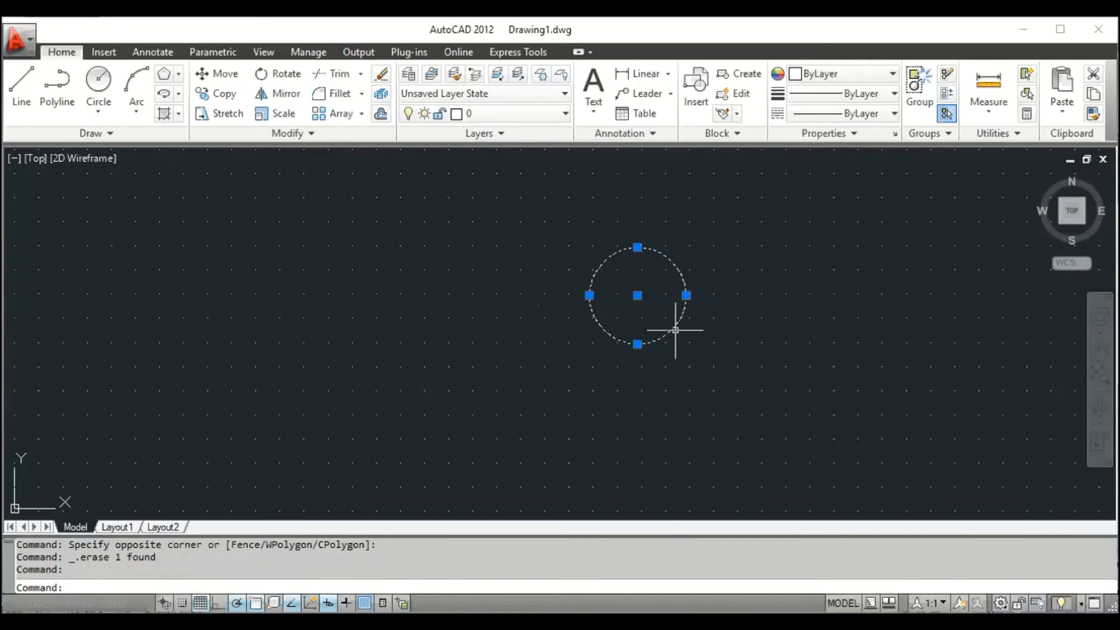
pyautogui.click(224, 93)
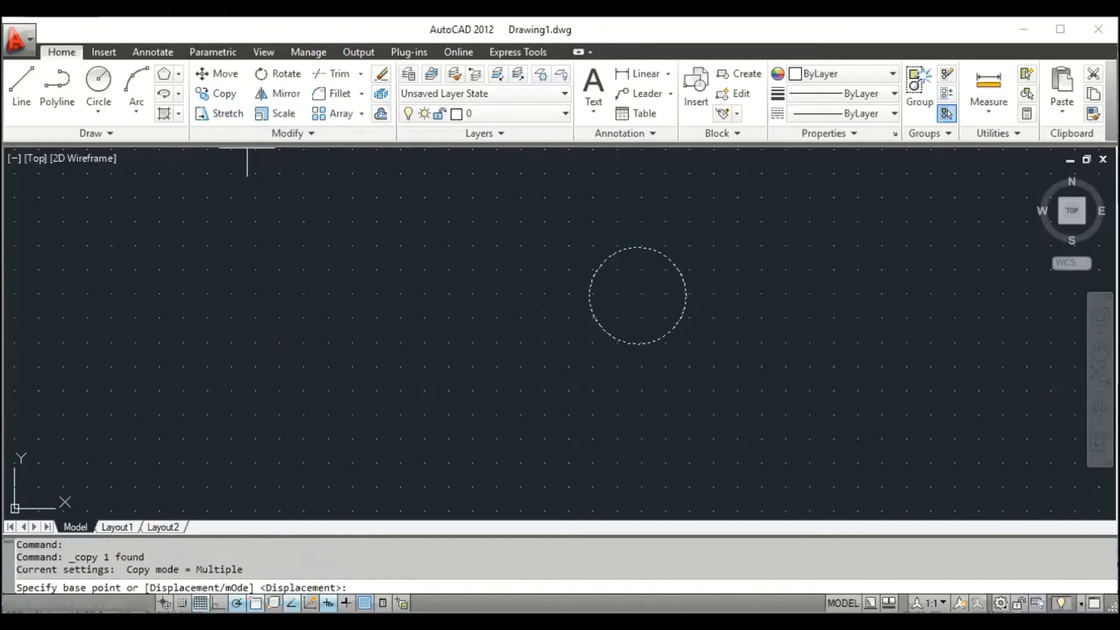
pyautogui.click(638, 344)
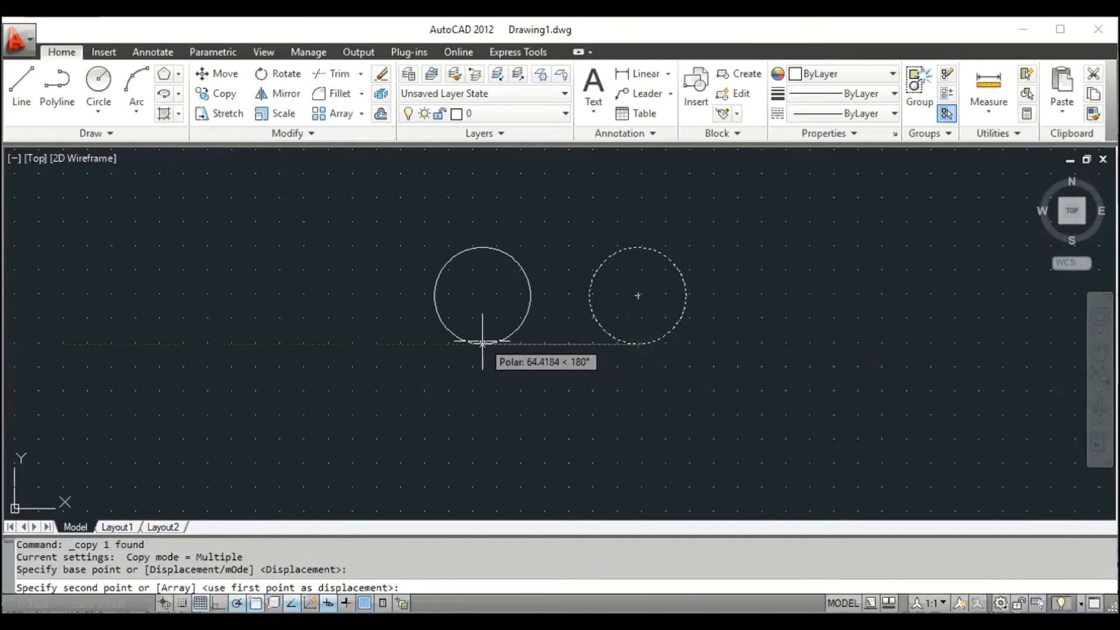
pyautogui.click(482, 345)
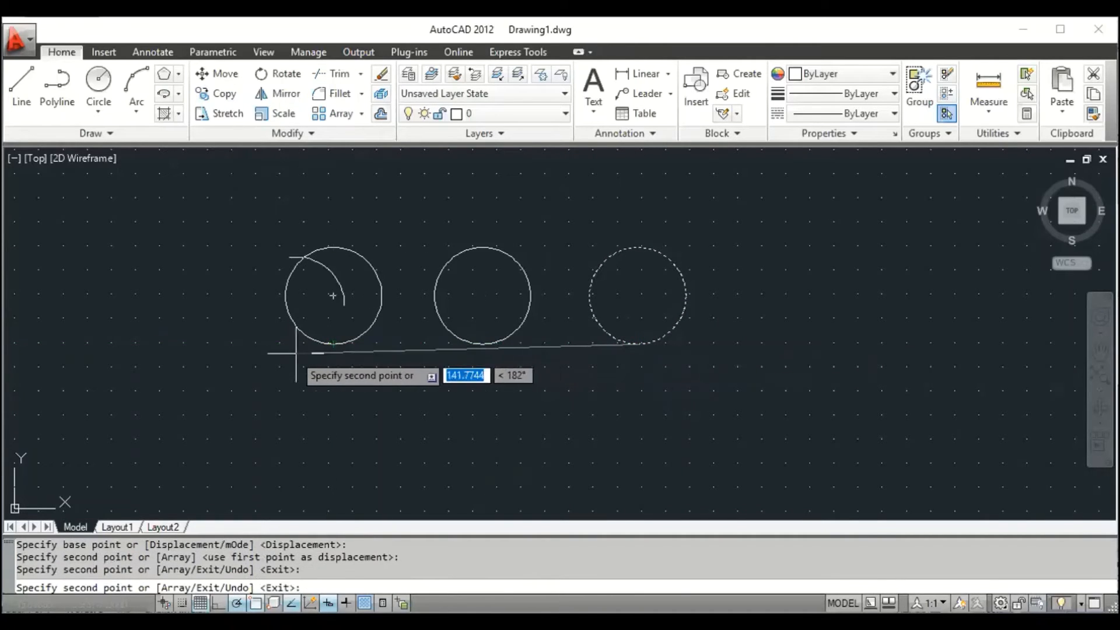
pyautogui.click(172, 355)
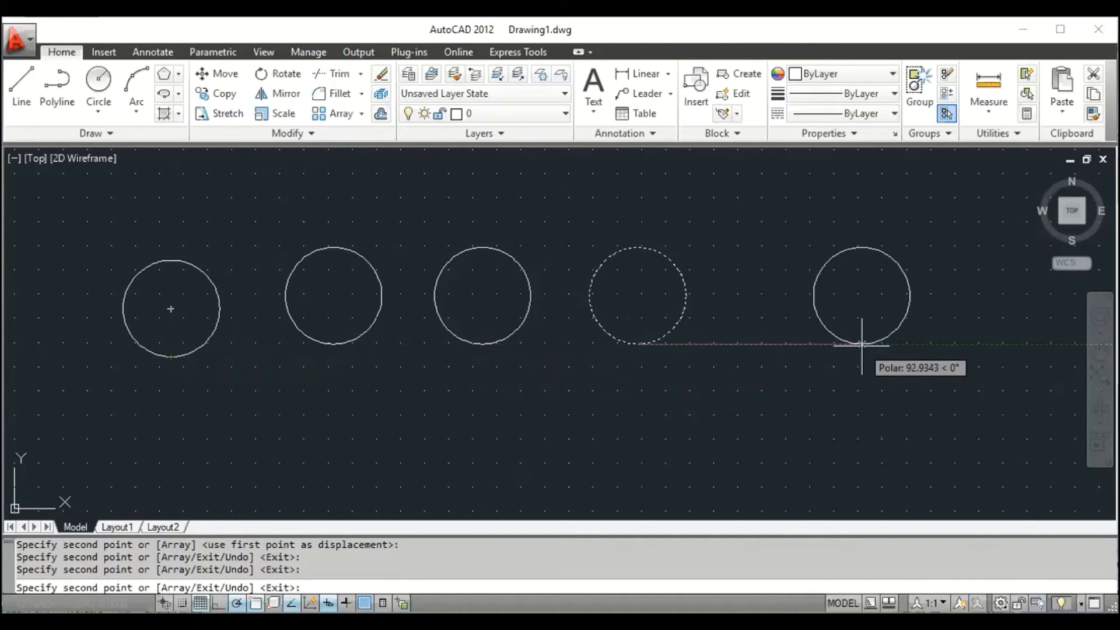
pyautogui.click(862, 344)
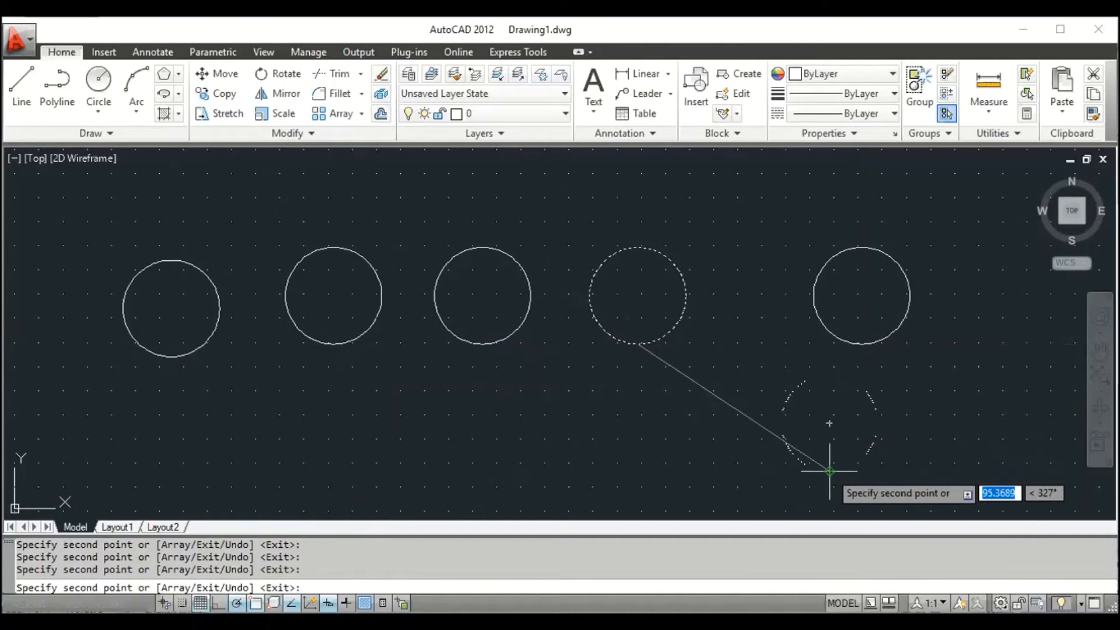
pyautogui.click(829, 471)
pyautogui.press('Escape')
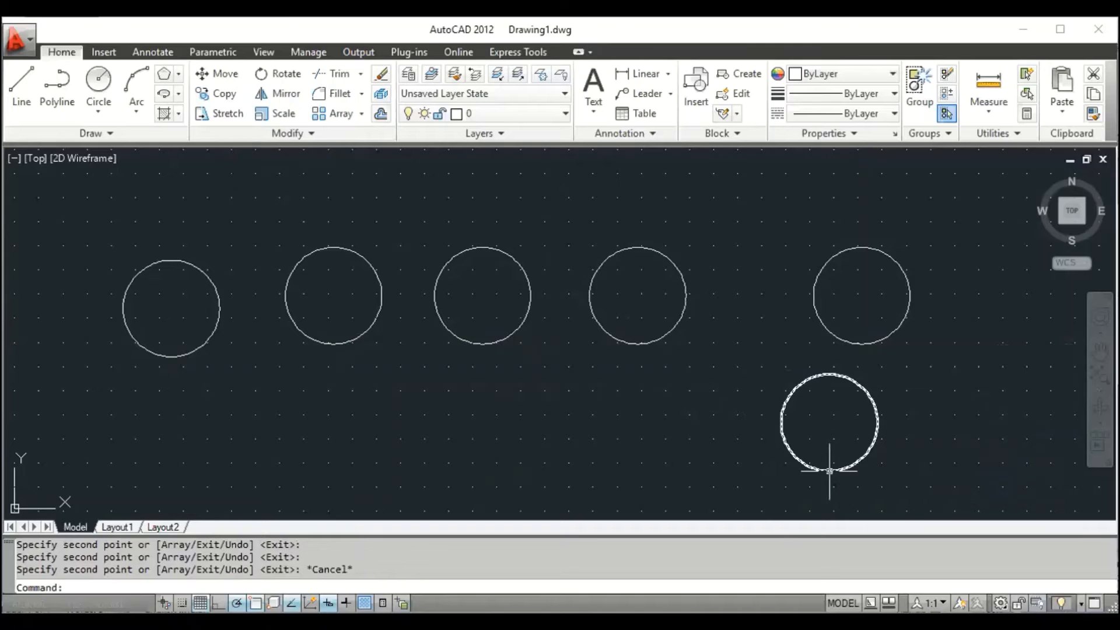
# Try to stretch the leftmost circle with a crossing window over its right half, using its bottom quadrant as base point.
pyautogui.click(225, 112)
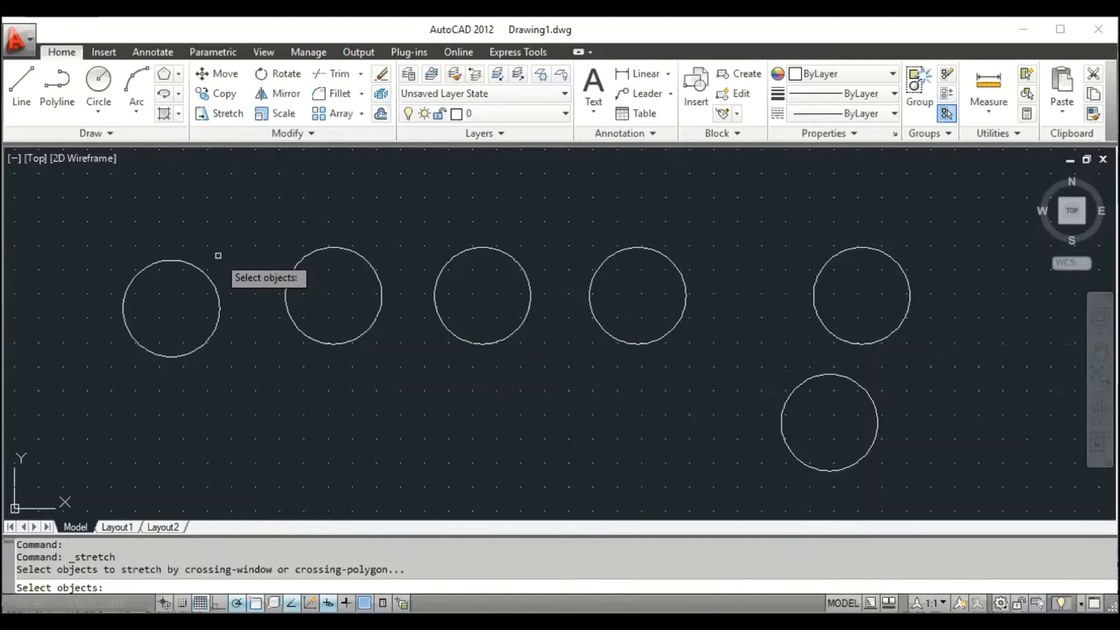
pyautogui.click(218, 255)
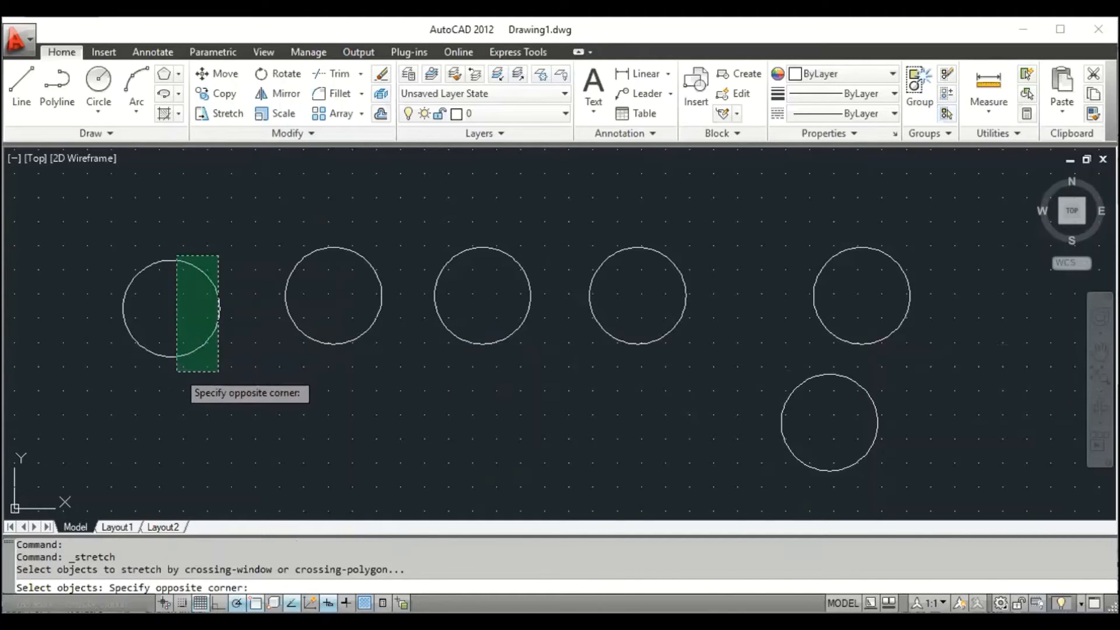
pyautogui.click(177, 371)
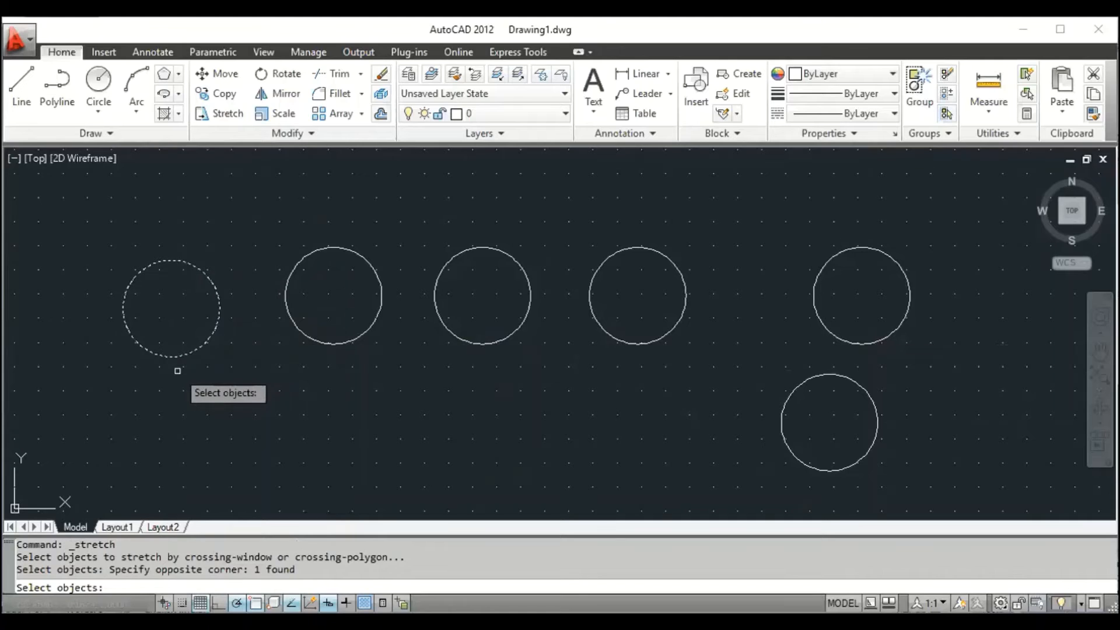
pyautogui.press('Return')
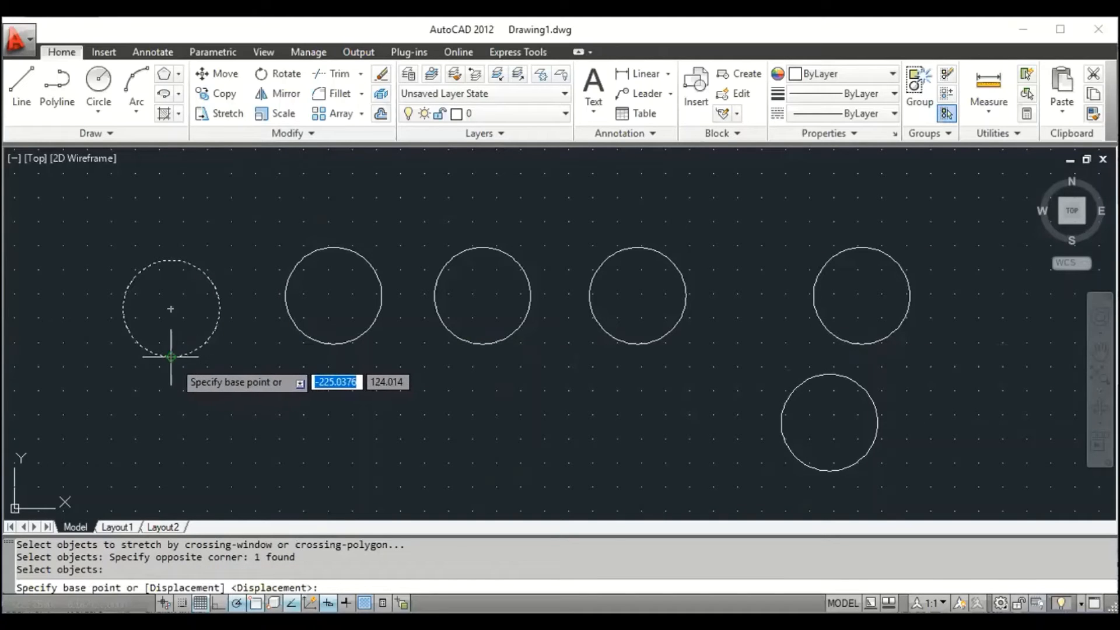
pyautogui.click(170, 356)
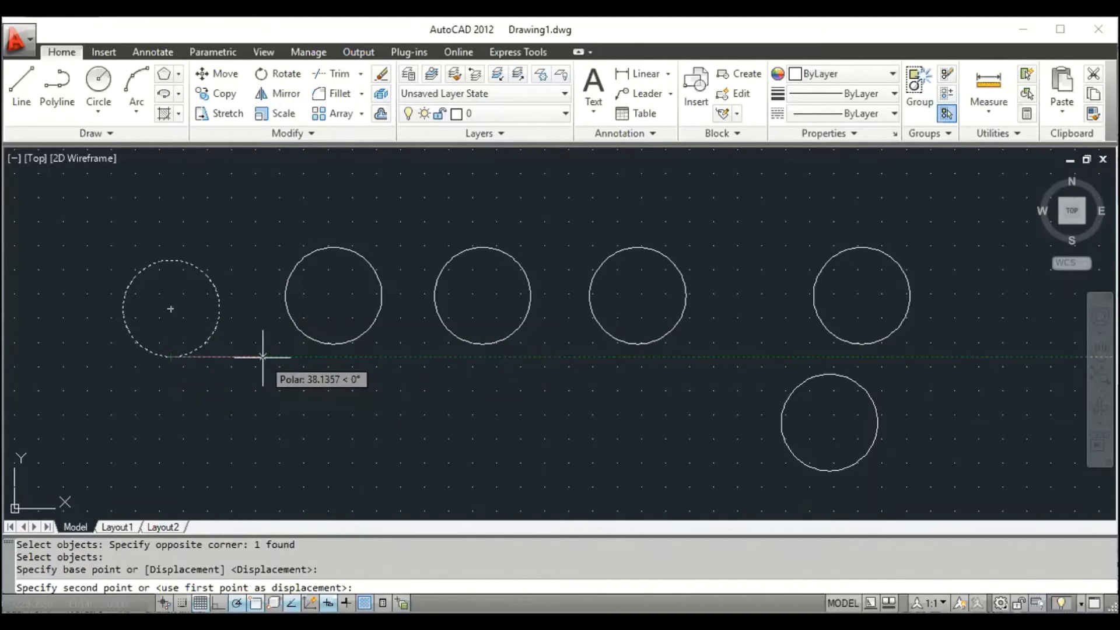
pyautogui.press('Return')
pyautogui.press('Escape')
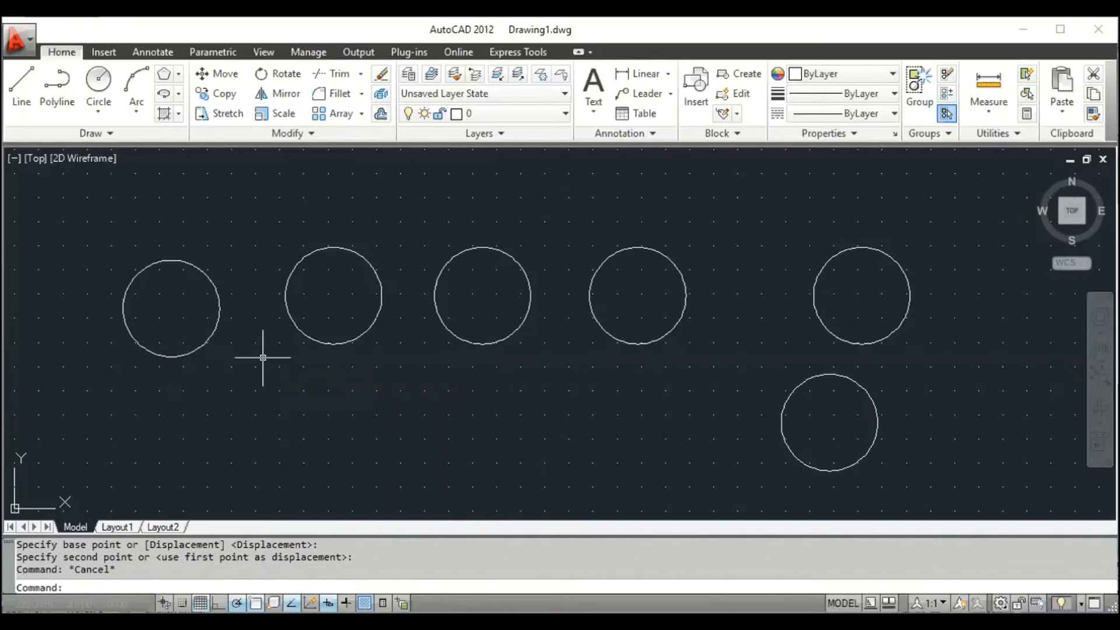
# Select the leftmost circle with a window and erase it.
pyautogui.click(224, 251)
pyautogui.click(33, 380)
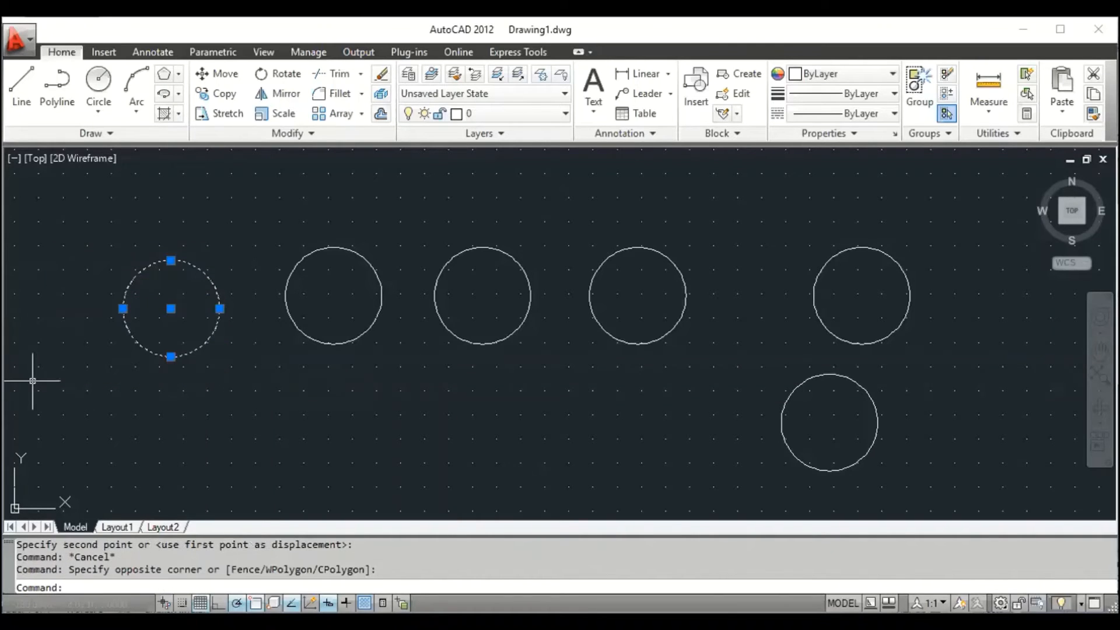
pyautogui.press('Delete')
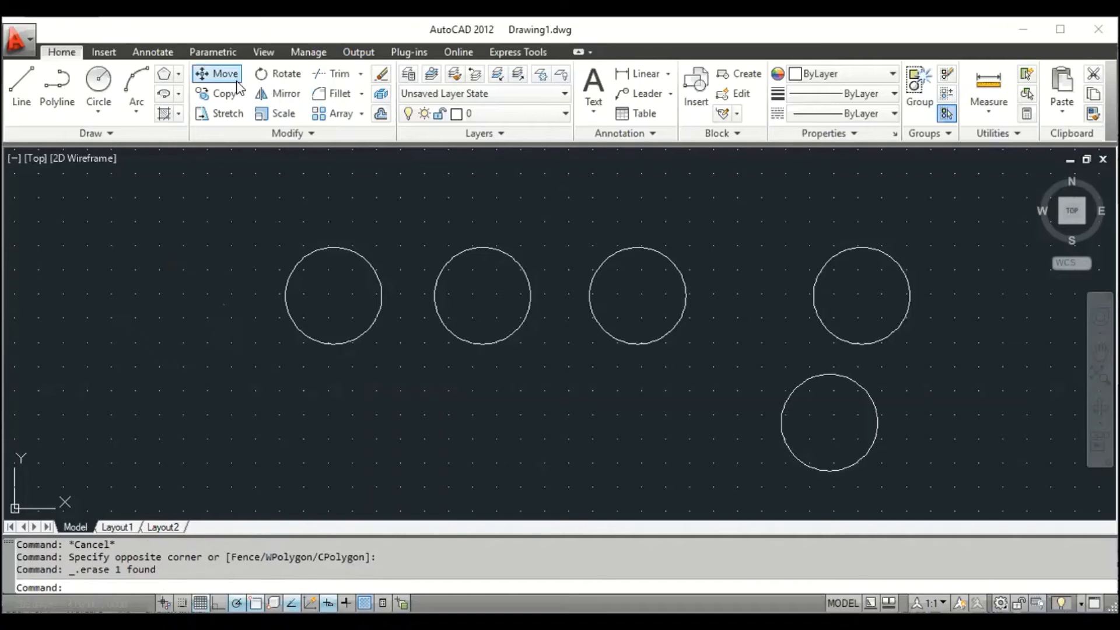
# Draw a rectangle left of the row of circles by two opposite corners, nearly twice as wide as it is high.
pyautogui.write('rec')
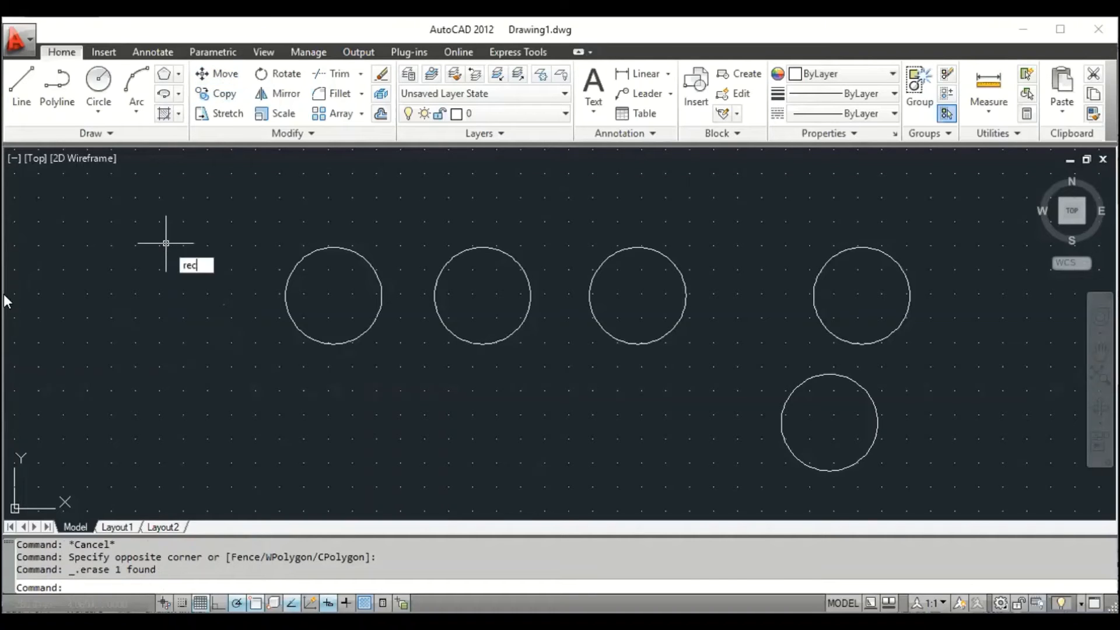
pyautogui.press('Return')
pyautogui.click(57, 254)
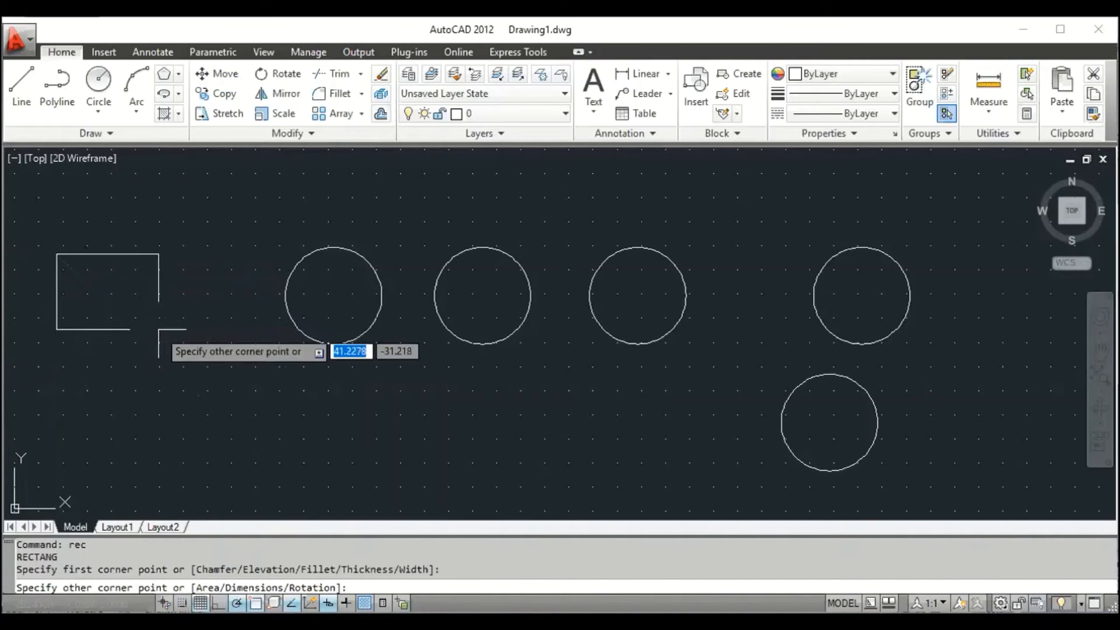
pyautogui.click(190, 327)
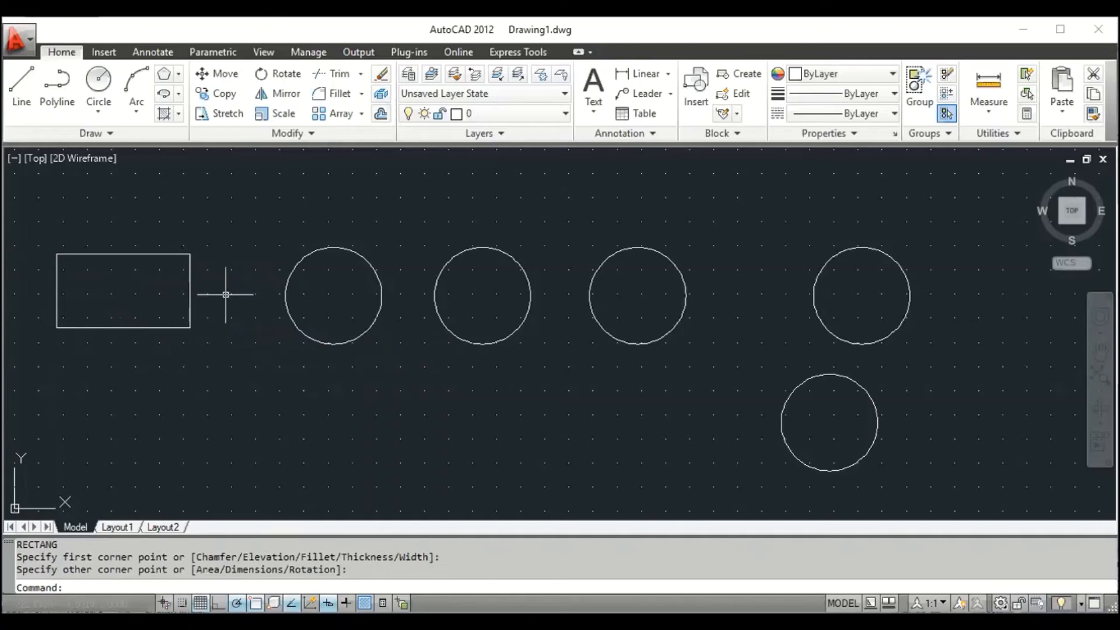
# Stretch the rectangle's right end horizontally from its lower-right corner until it almost reaches the nearest circle.
pyautogui.click(225, 113)
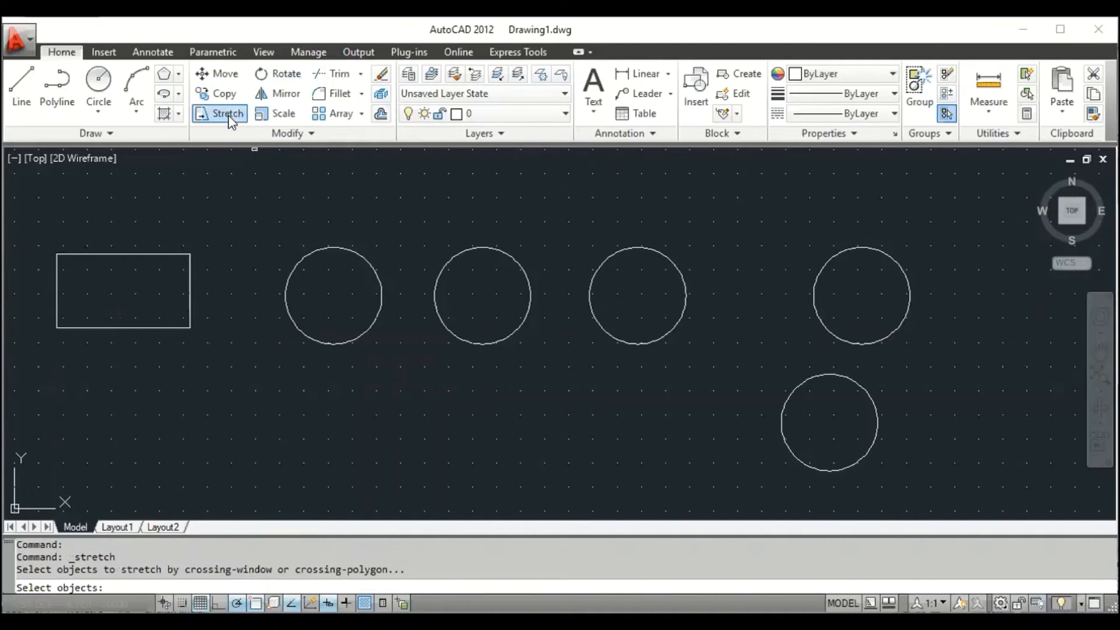
pyautogui.click(224, 204)
pyautogui.click(161, 332)
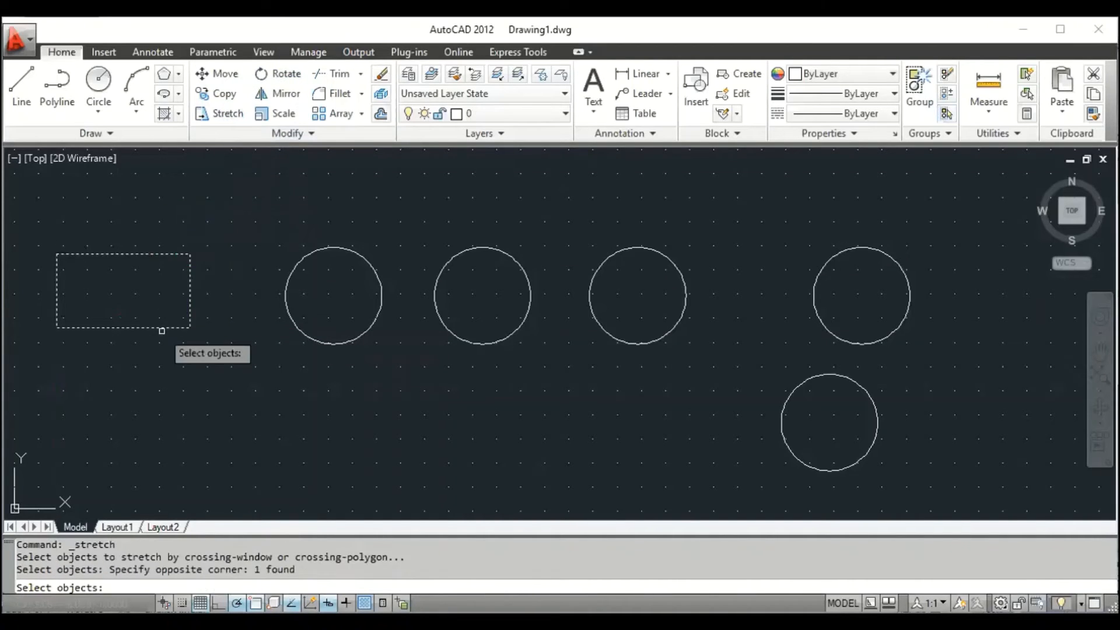
pyautogui.press('Return')
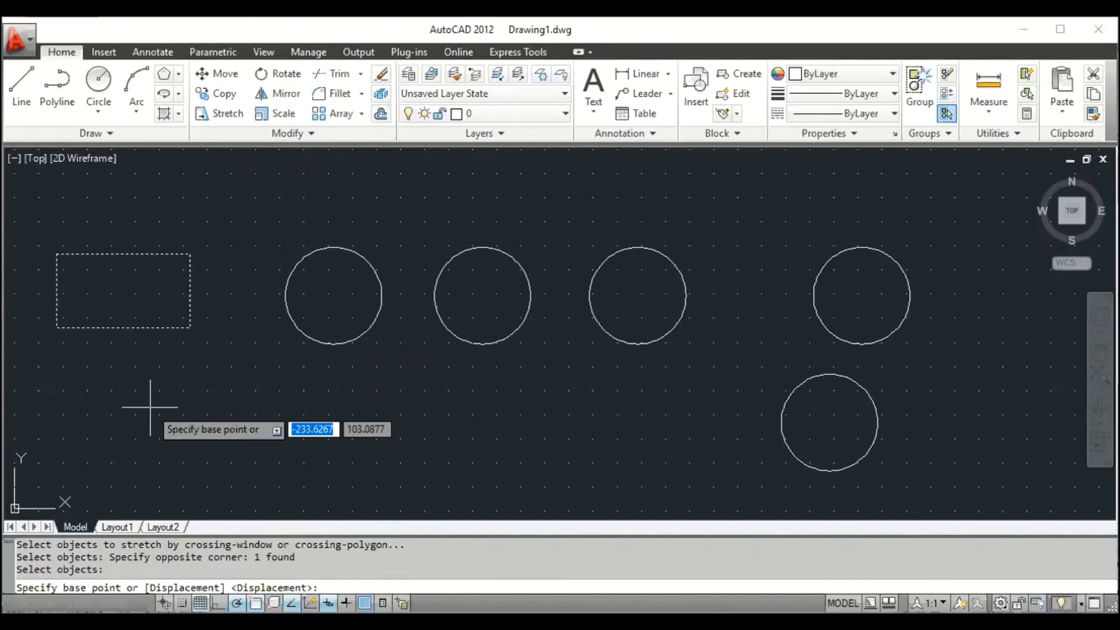
pyautogui.click(191, 328)
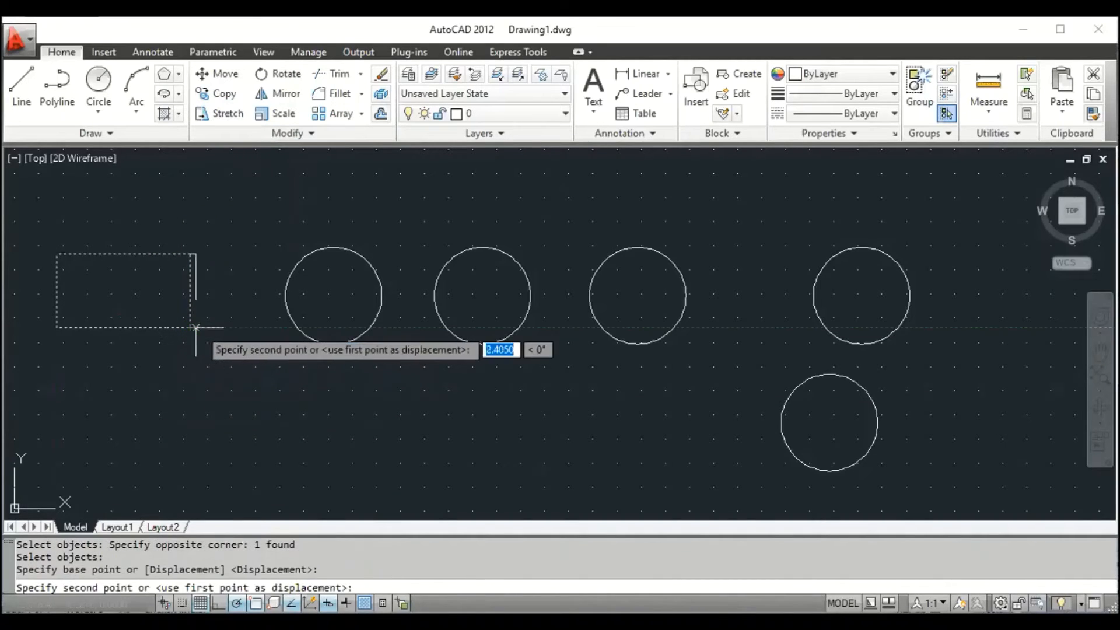
pyautogui.click(283, 333)
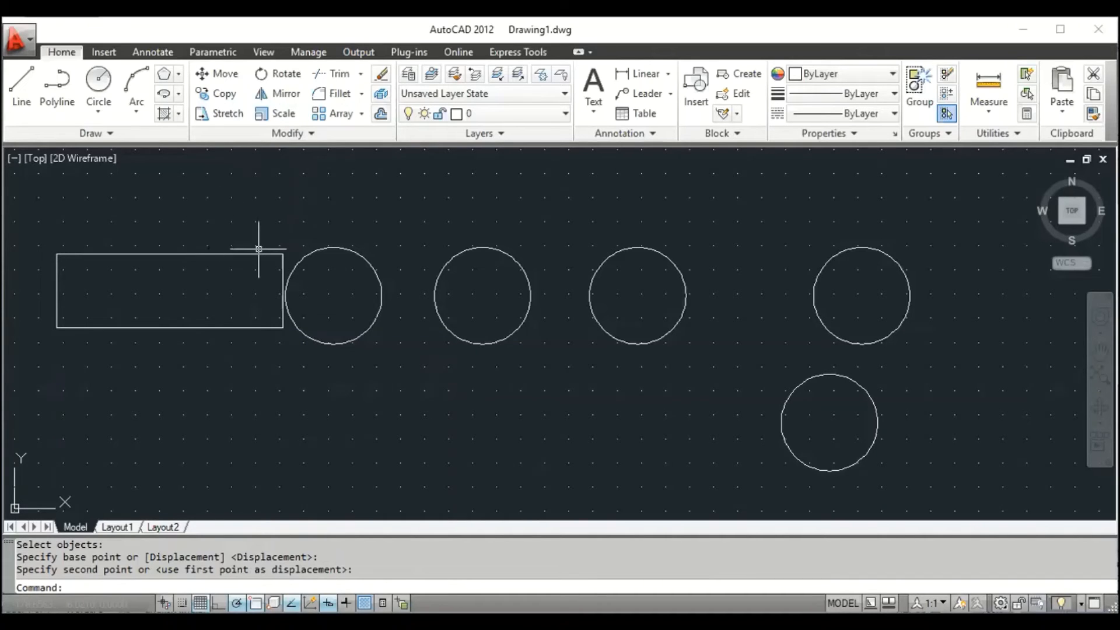
# Erase all objects and draw a new rectangle near the middle of the drawing area, about twice as wide as it is high.
pyautogui.hotkey('ctrl', 'a')
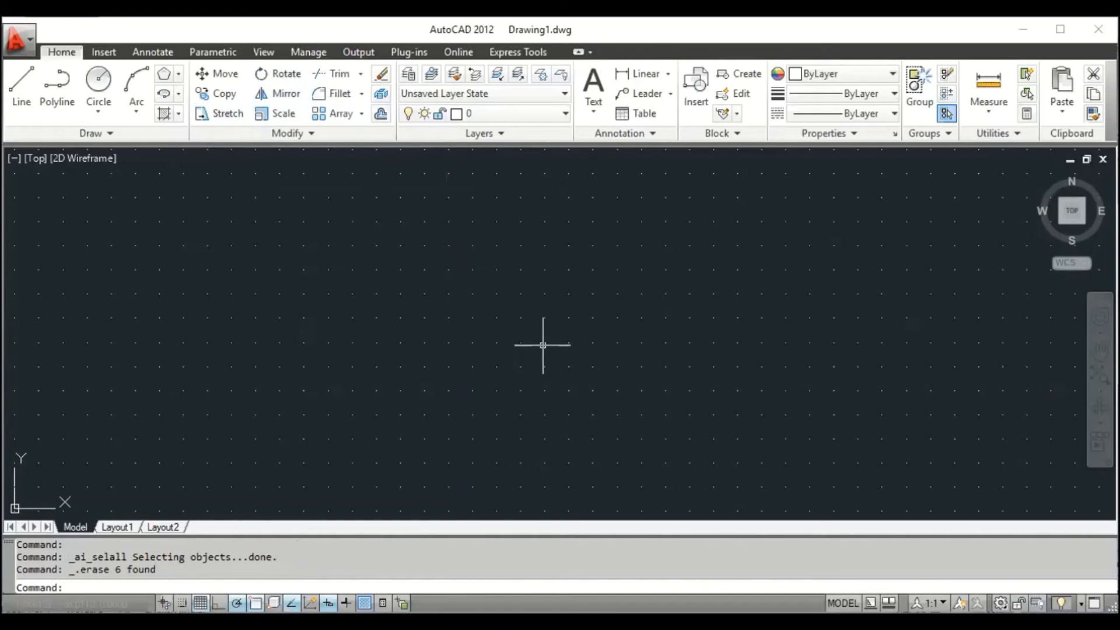
pyautogui.write('rec')
pyautogui.press('Return')
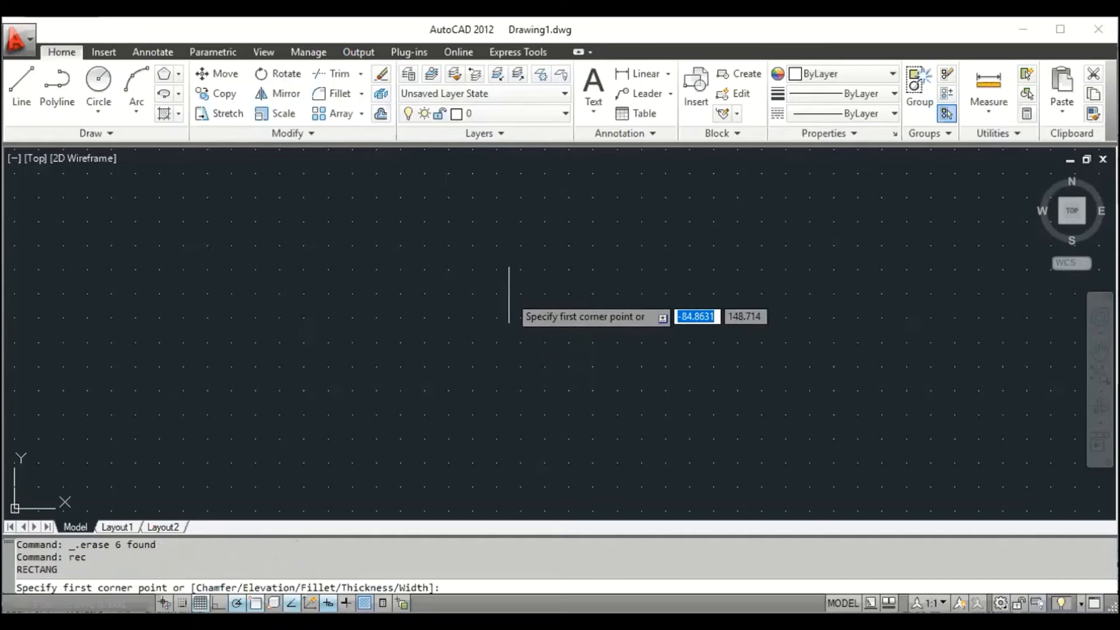
pyautogui.click(509, 294)
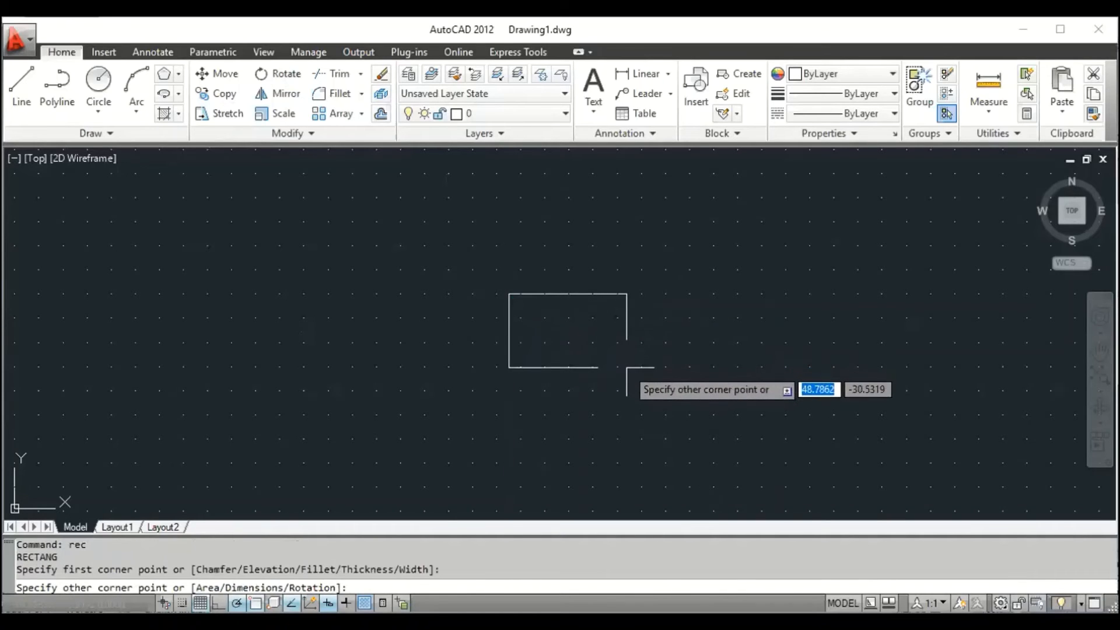
pyautogui.click(653, 364)
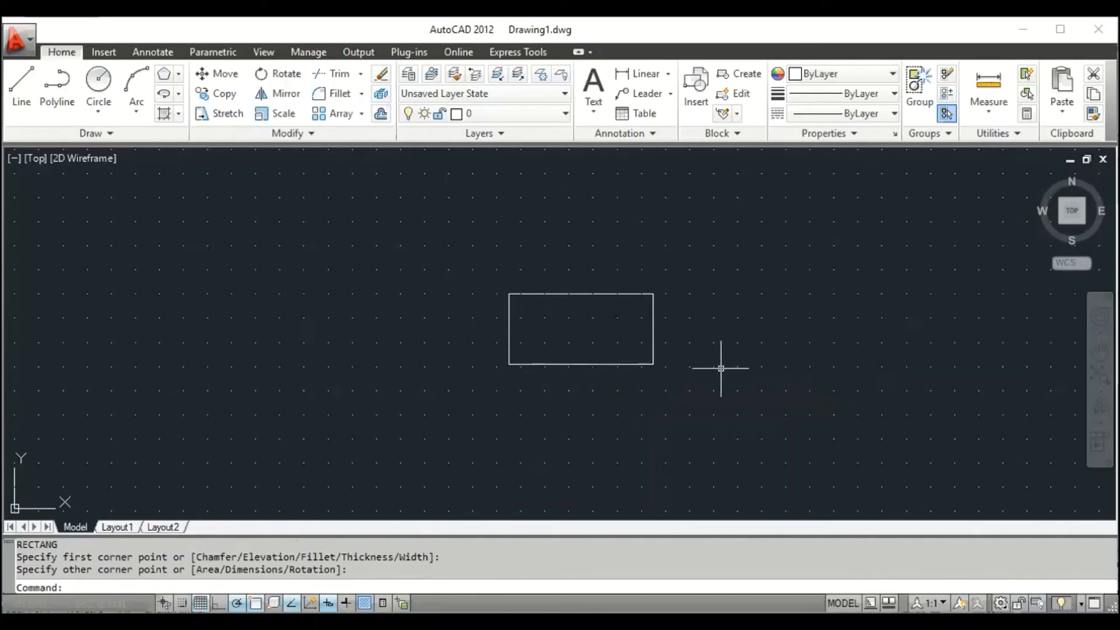
pyautogui.click(763, 232)
pyautogui.click(711, 337)
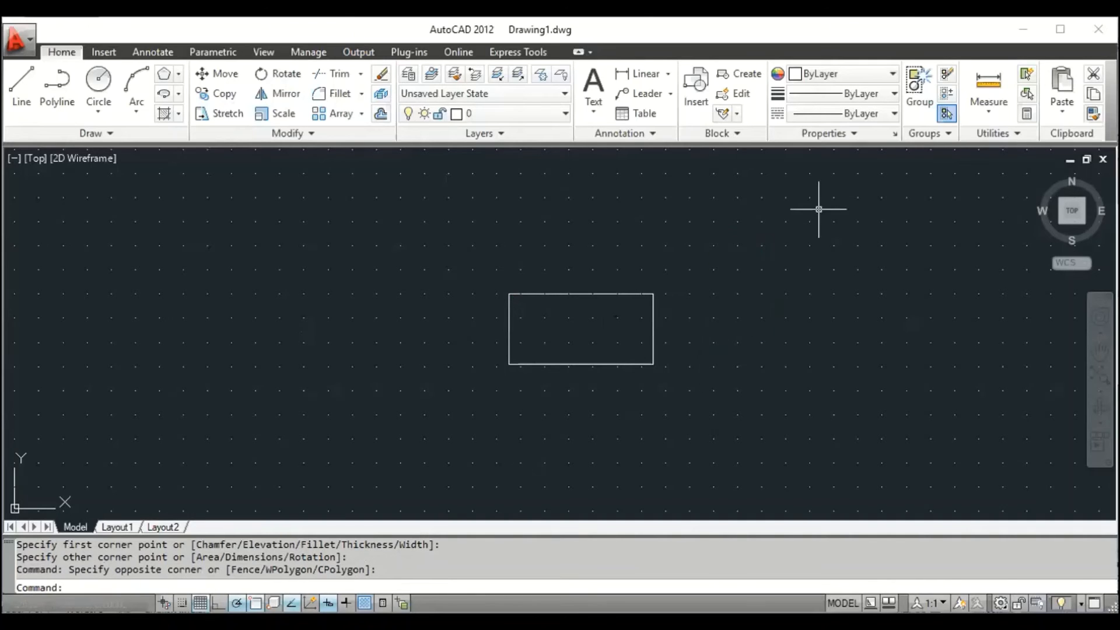
pyautogui.click(786, 233)
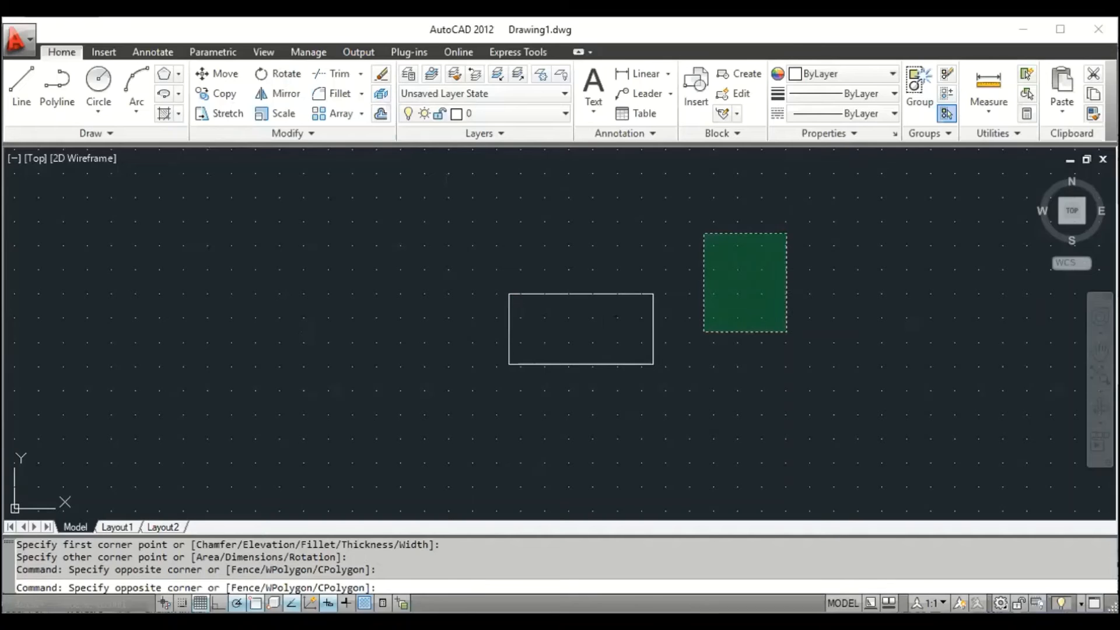
pyautogui.click(704, 332)
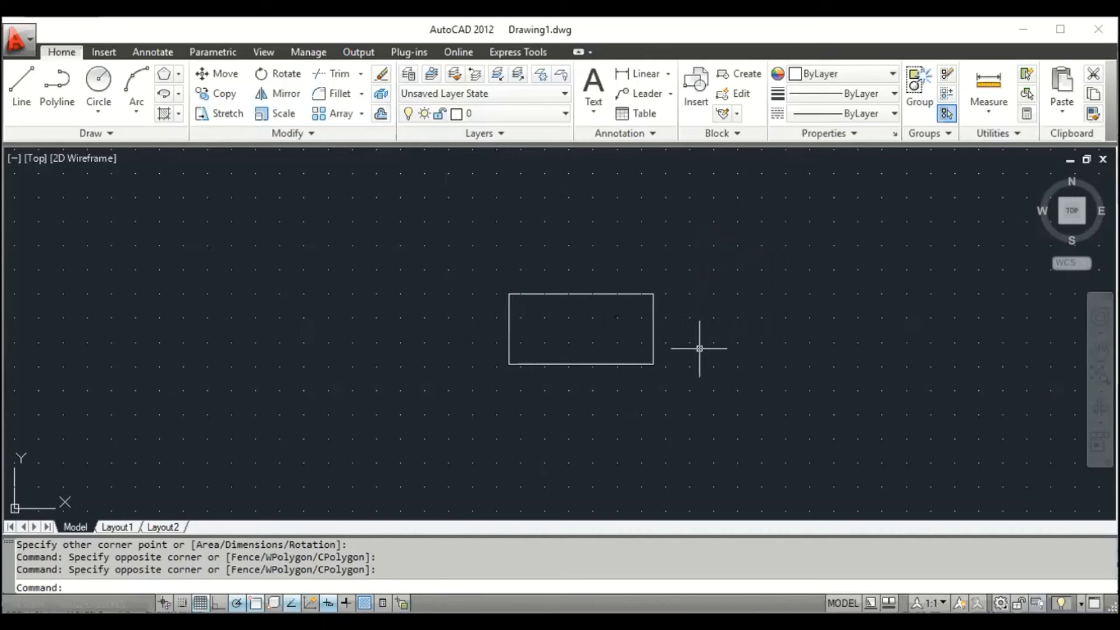
# Rotate the rectangle 180 degrees about its lower-right corner, picking its original lower-left corner to set the angle.
pyautogui.click(262, 73)
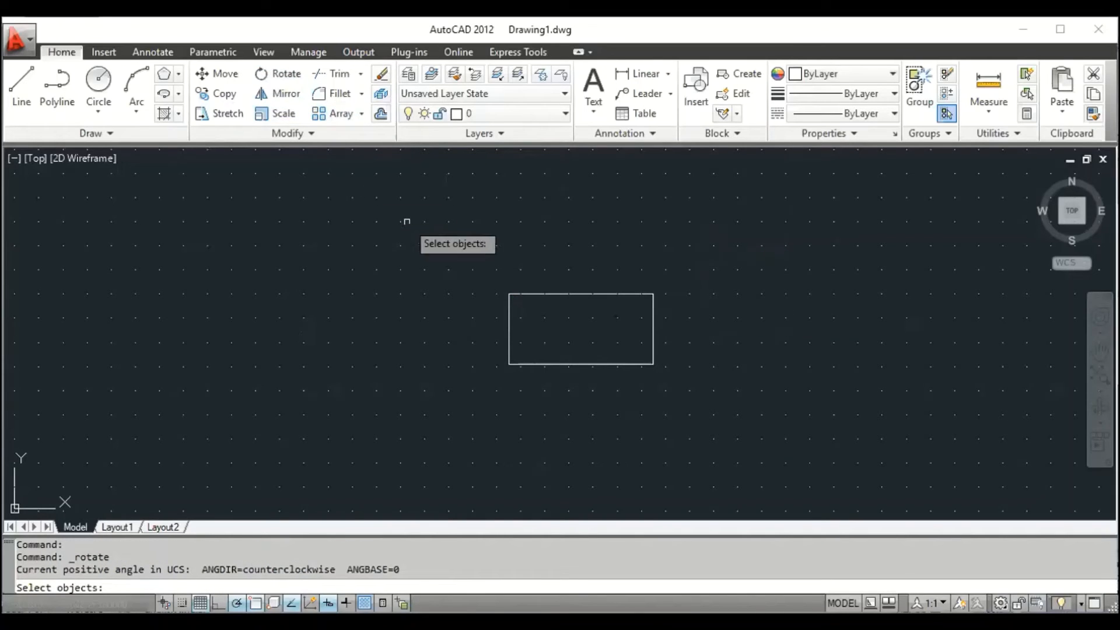
pyautogui.click(577, 294)
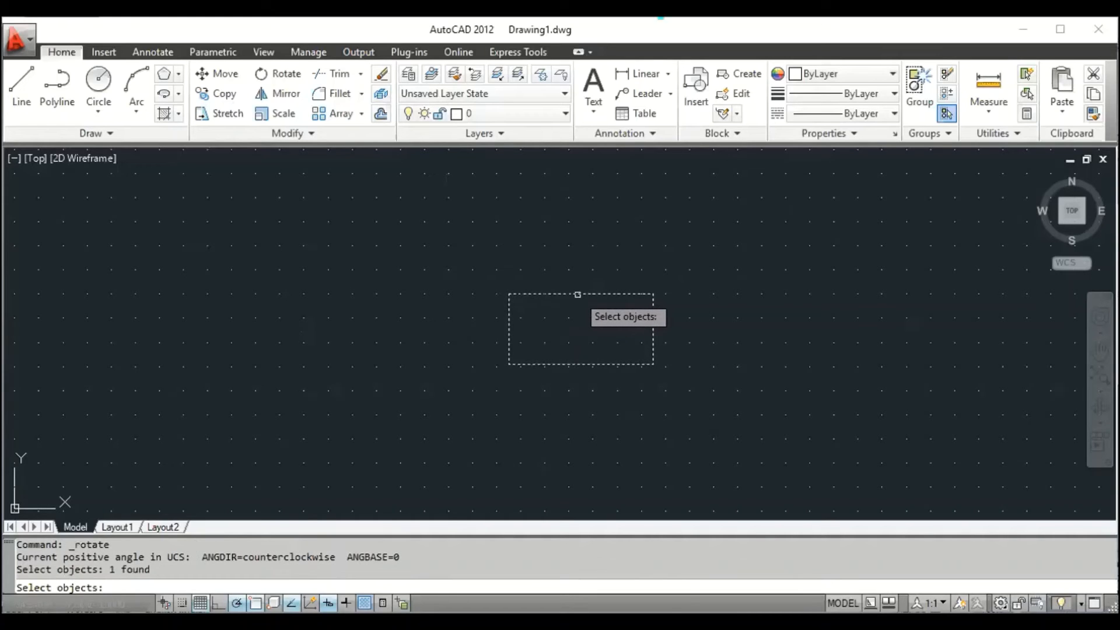
pyautogui.press('Return')
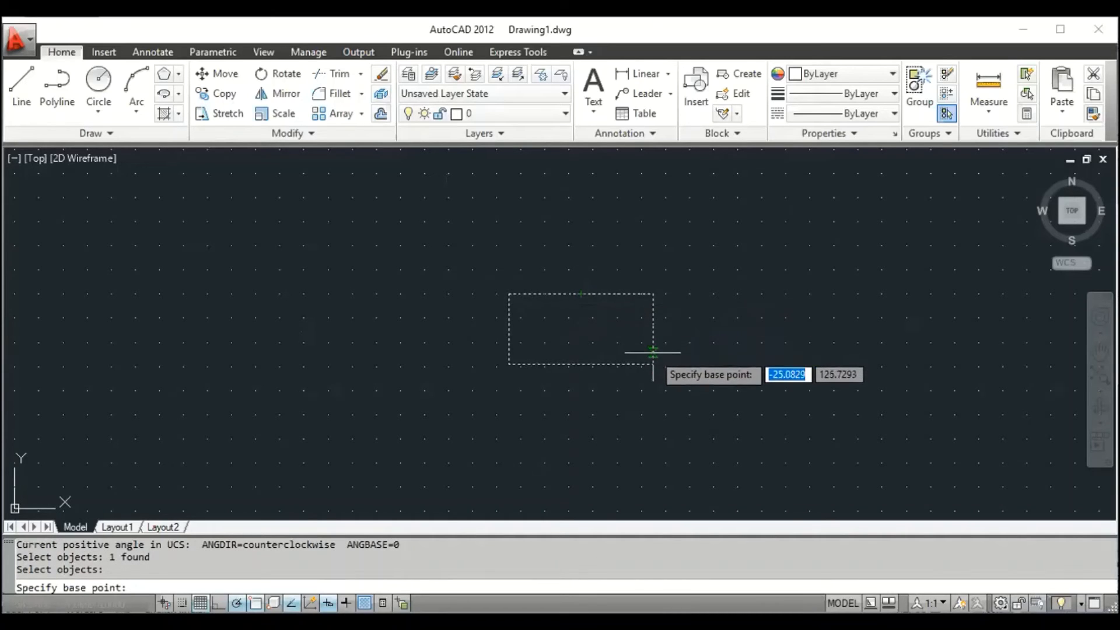
pyautogui.click(653, 364)
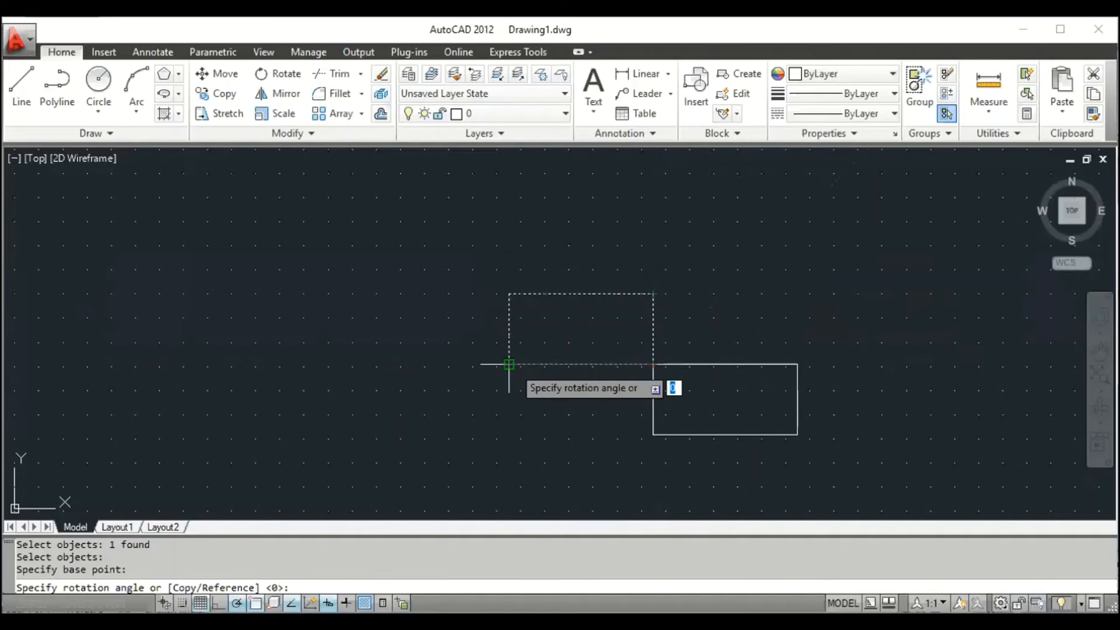
pyautogui.click(509, 365)
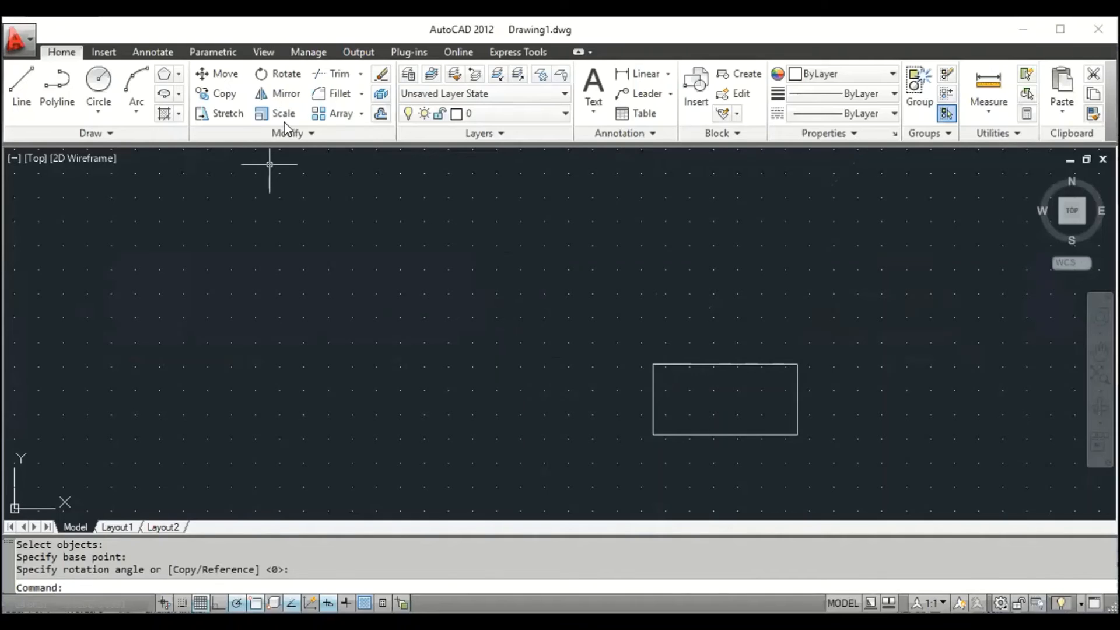
# Mirror the rectangle about its left edge while keeping the source object, and undo the mirror.
pyautogui.click(296, 93)
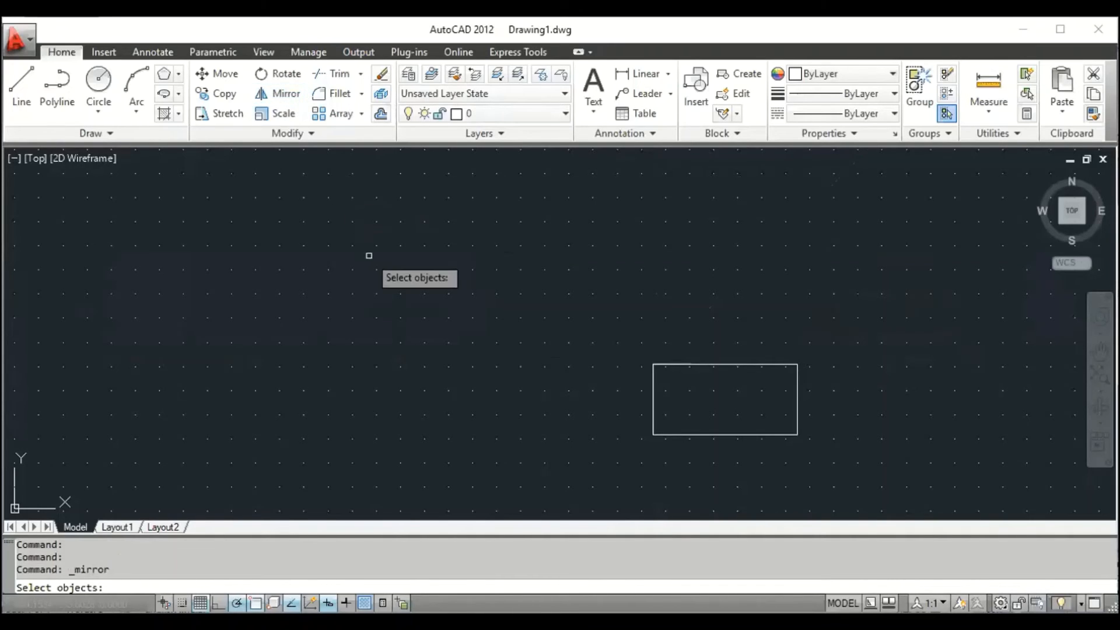
pyautogui.click(680, 354)
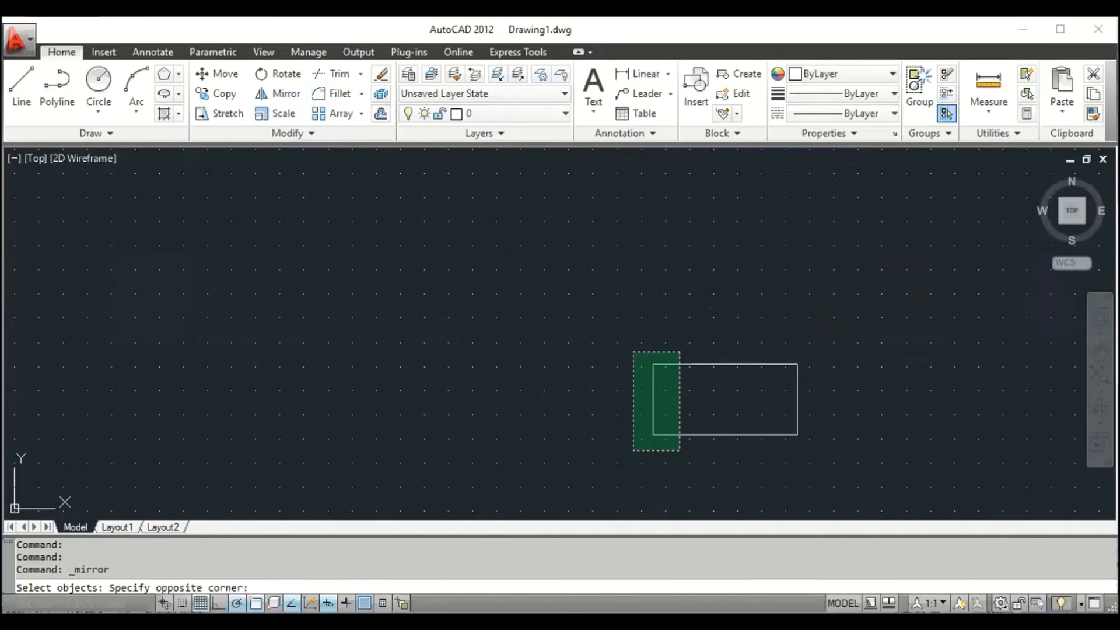
pyautogui.click(632, 458)
pyautogui.click(510, 459)
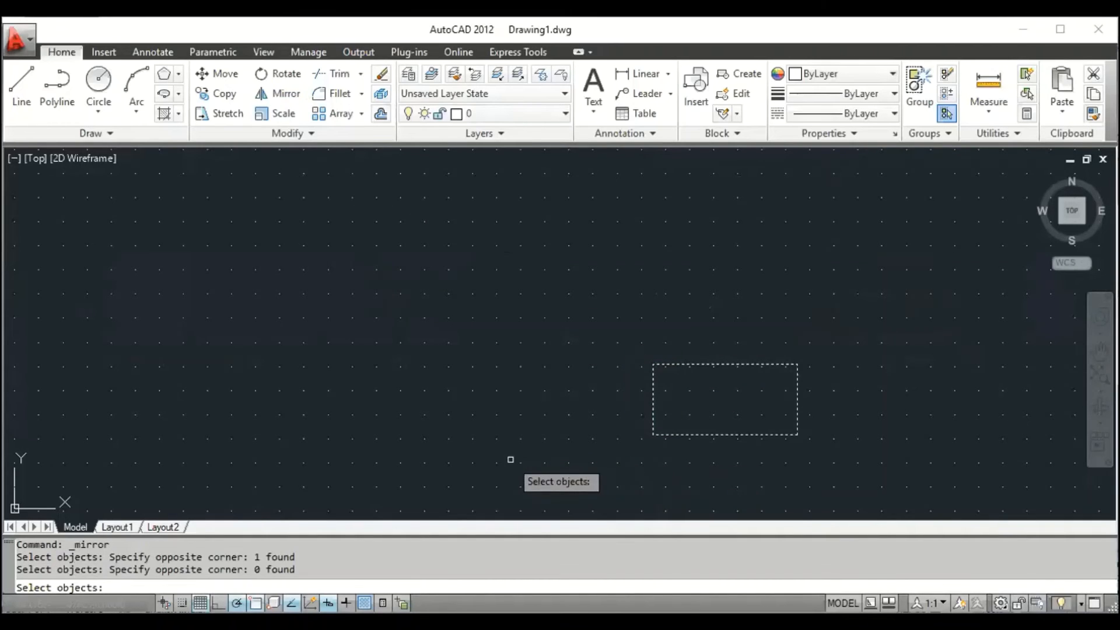
pyautogui.press('Return')
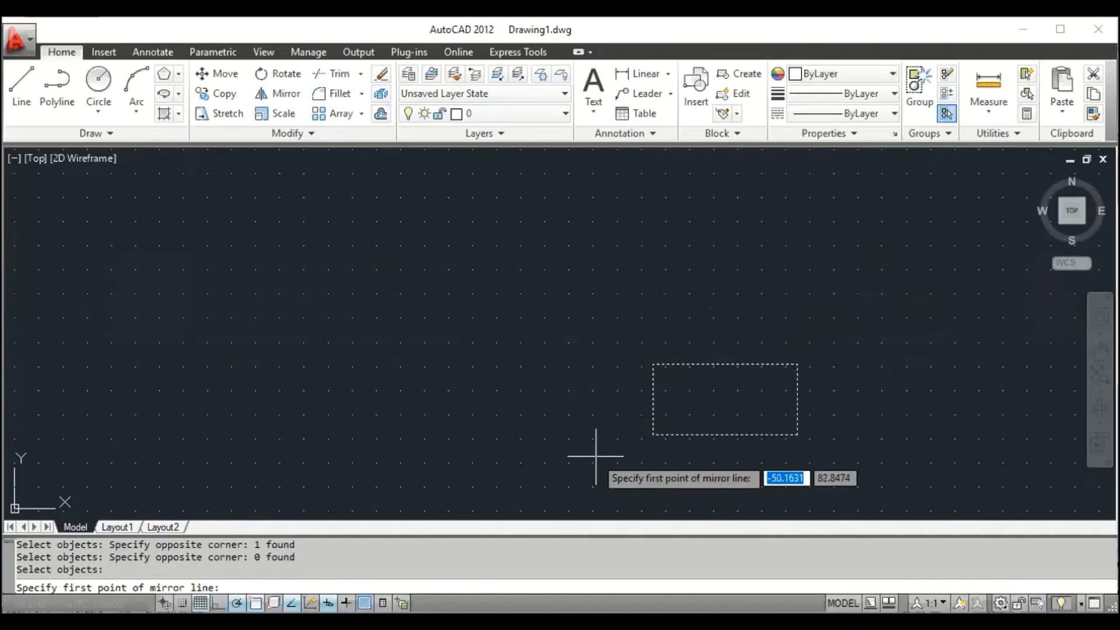
pyautogui.click(653, 434)
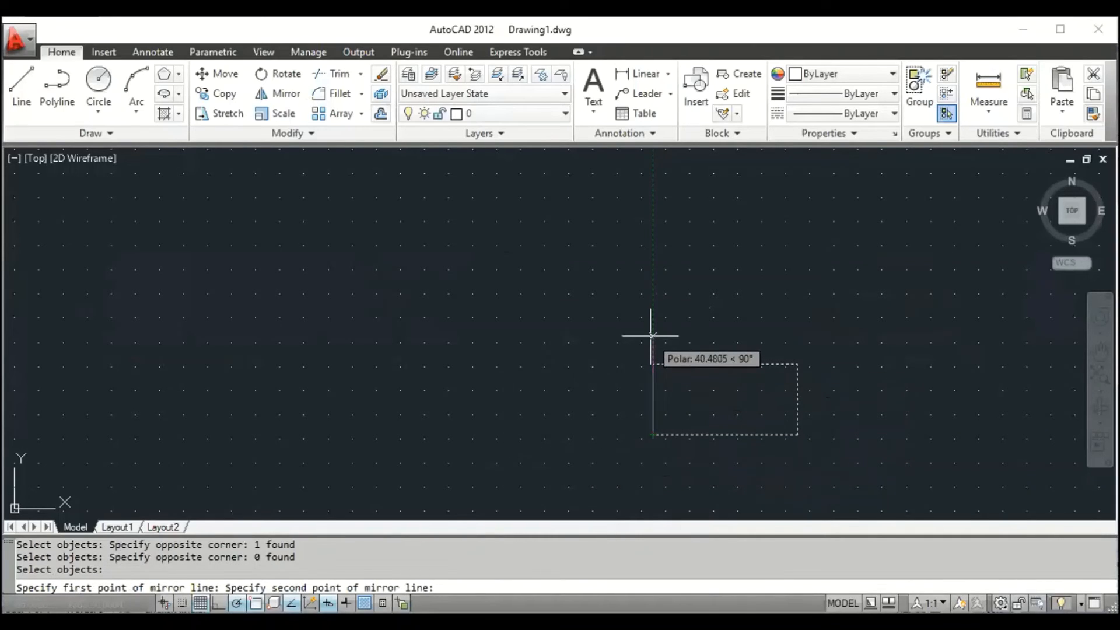
pyautogui.click(652, 267)
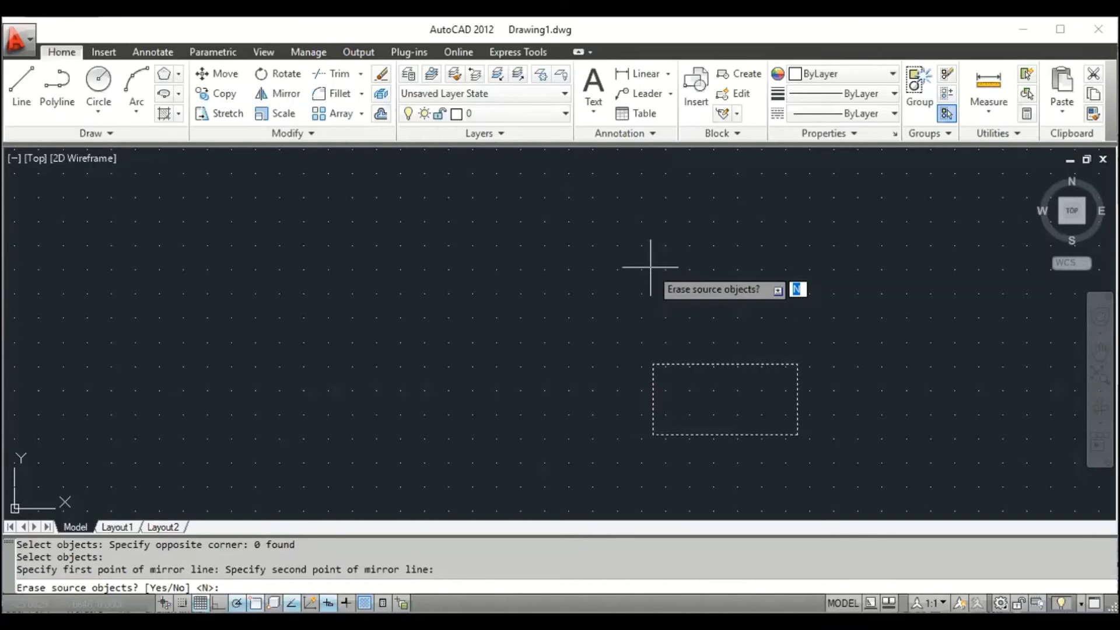
pyautogui.press('Return')
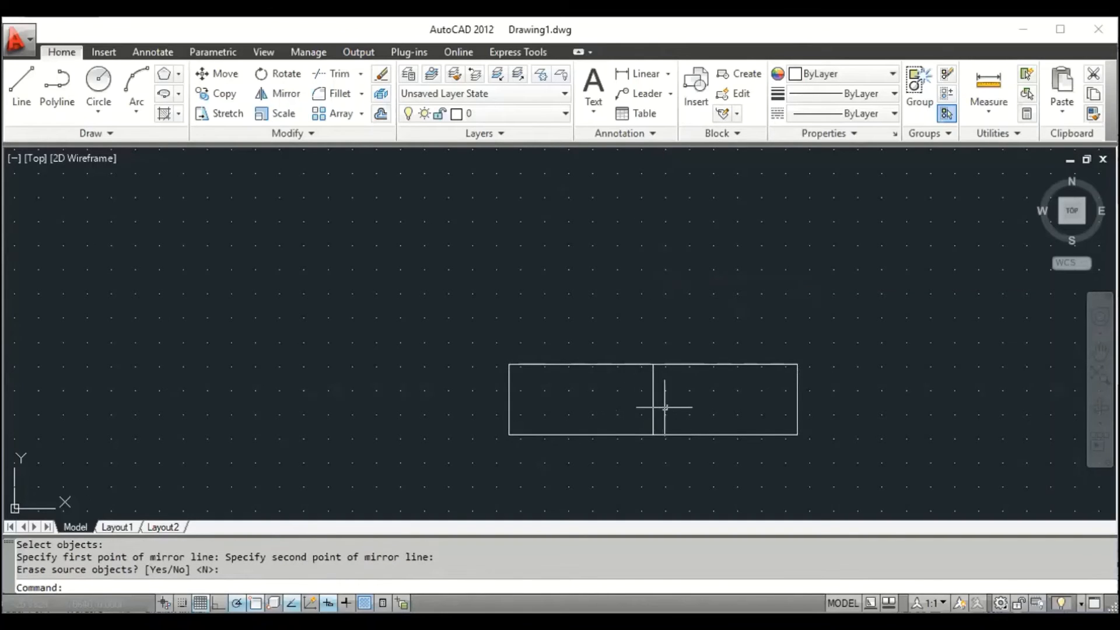
pyautogui.click(616, 434)
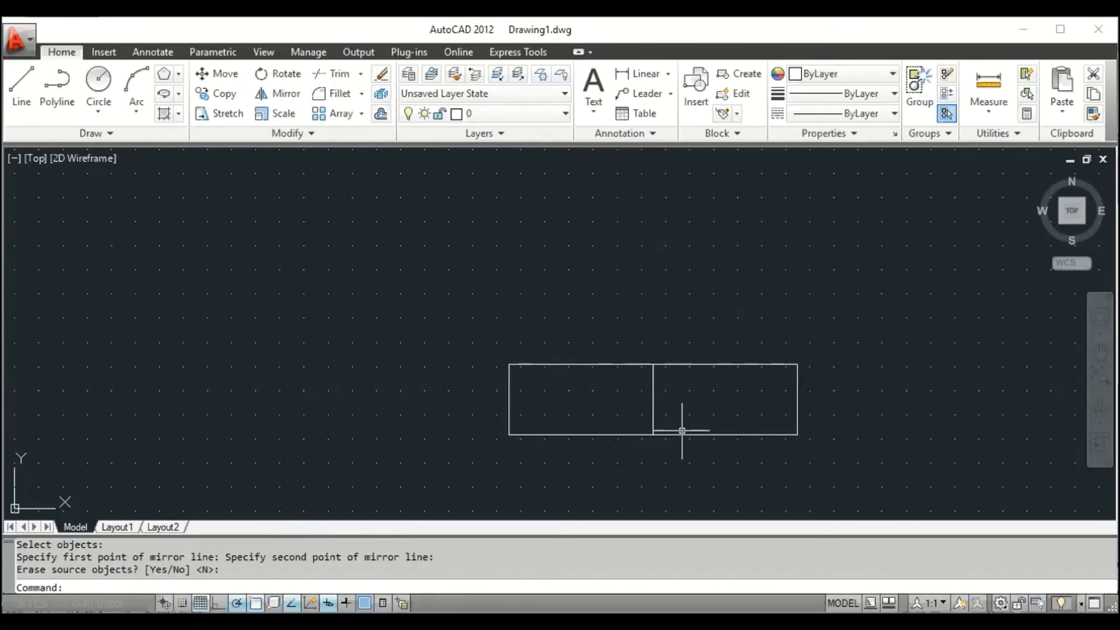
pyautogui.hotkey('ctrl', 'z')
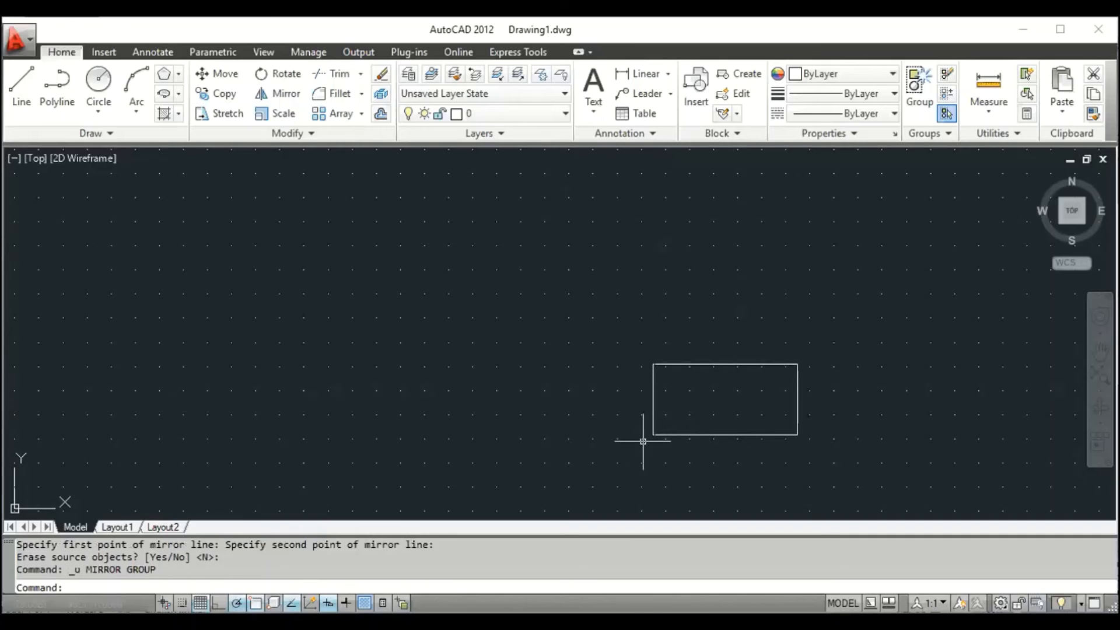
# Draw a short horizontal line about 6.9 units long, running left from the rectangle's lower-left corner.
pyautogui.write('l')
pyautogui.press('Return')
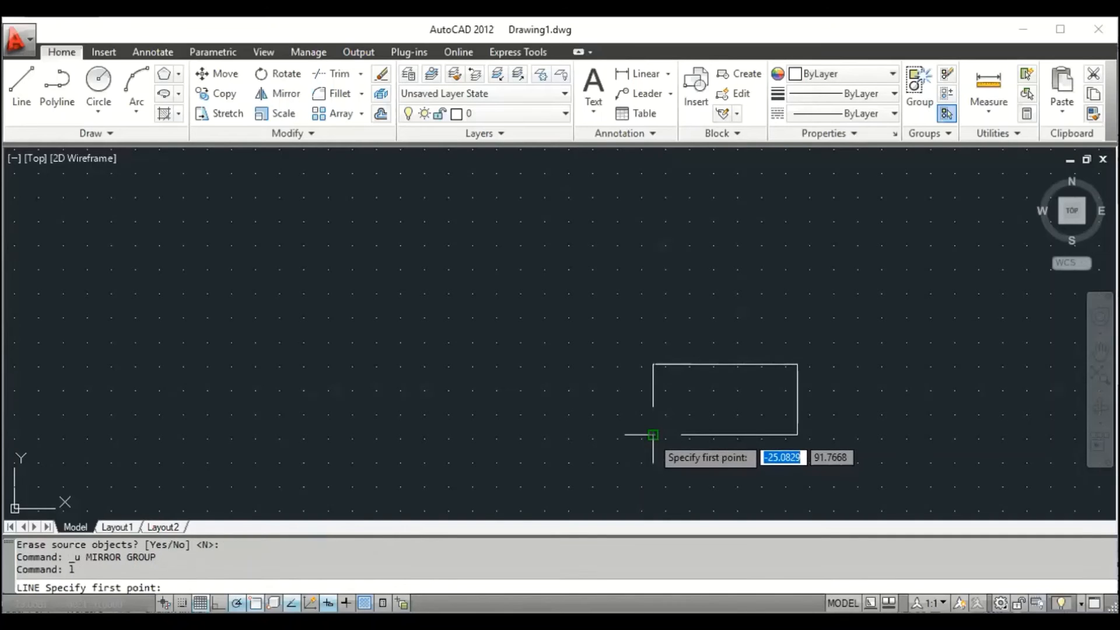
pyautogui.click(646, 436)
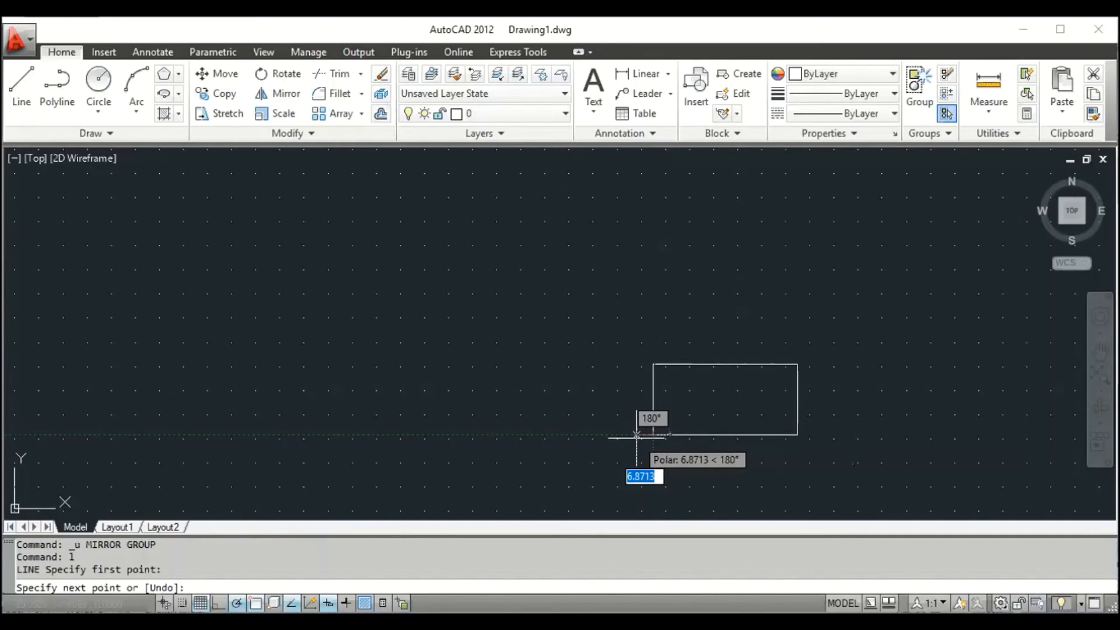
pyautogui.click(637, 435)
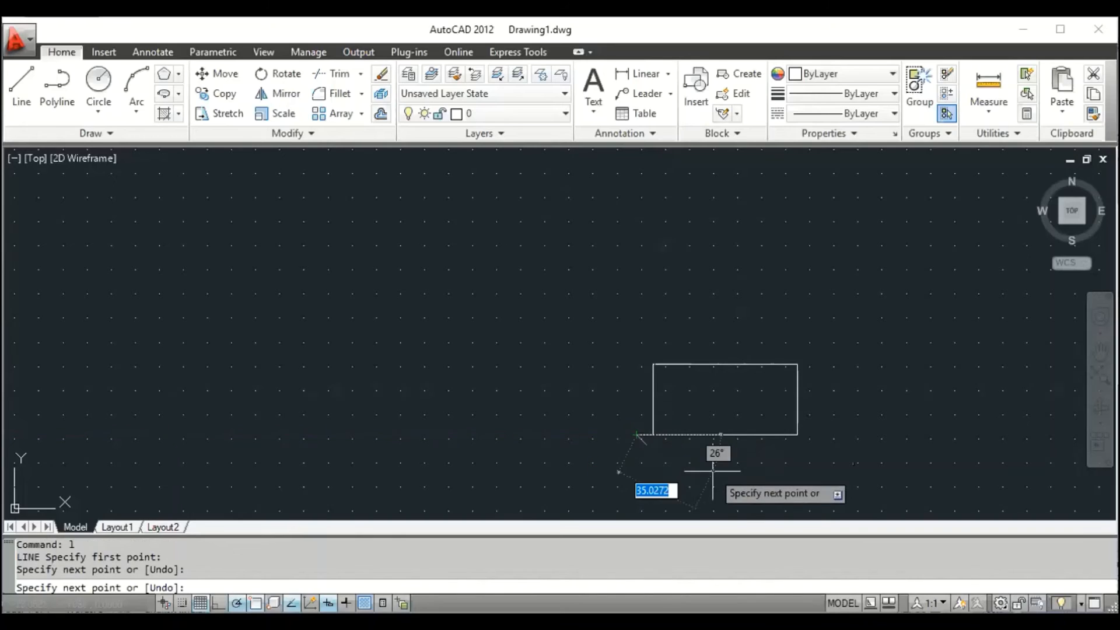
pyautogui.press('Escape')
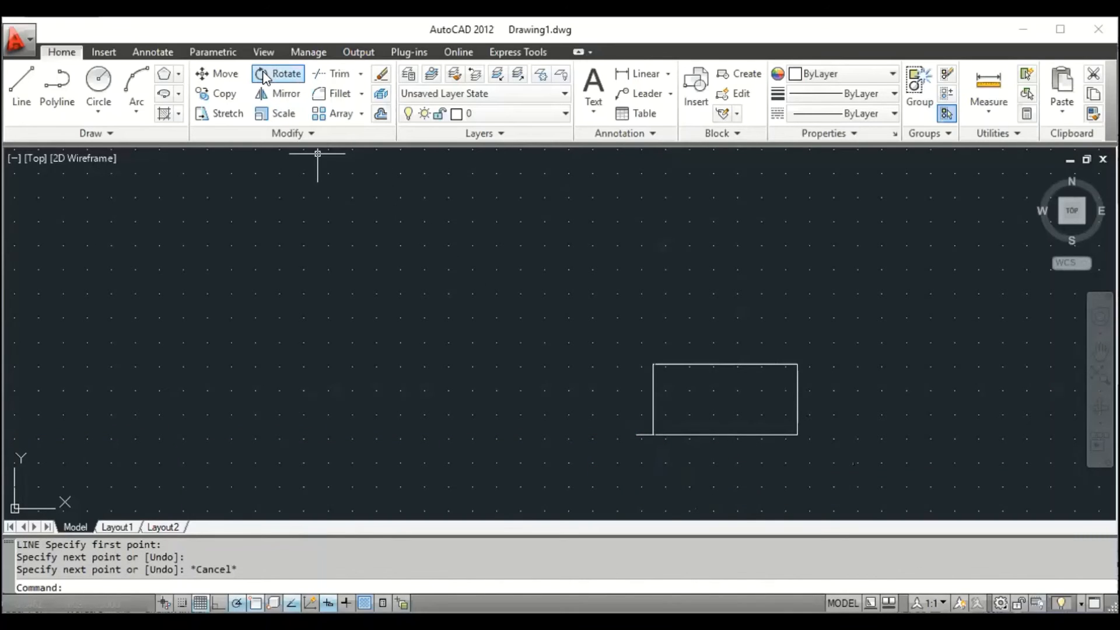
# Mirror the rectangle to the left about a vertical line through the short line's midpoint, keeping the source object.
pyautogui.click(267, 95)
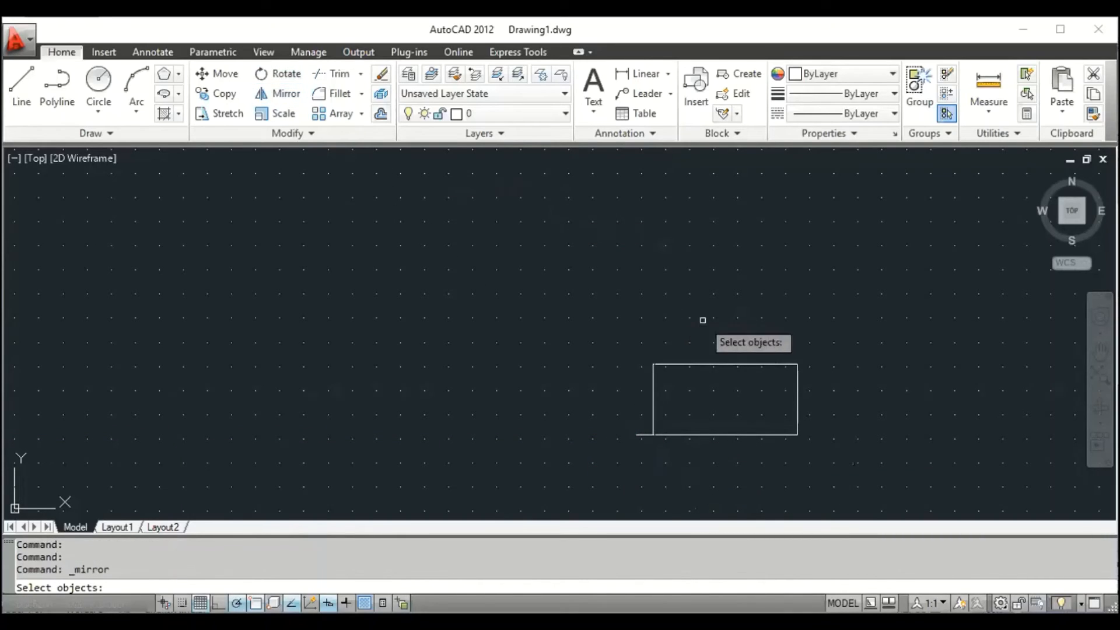
pyautogui.click(814, 357)
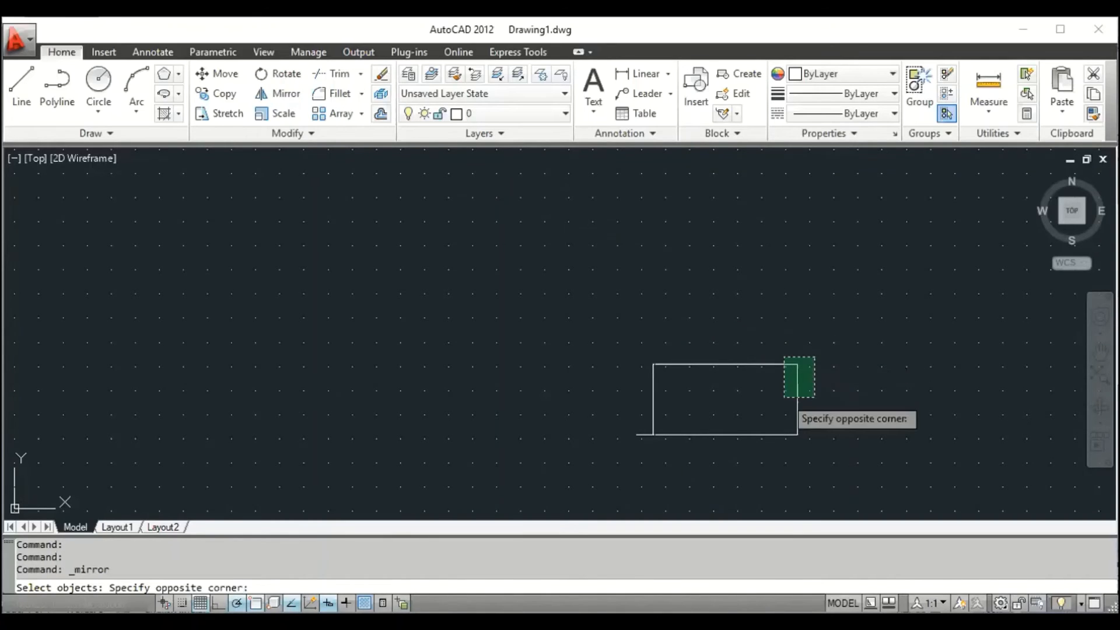
pyautogui.click(784, 396)
pyautogui.press('Return')
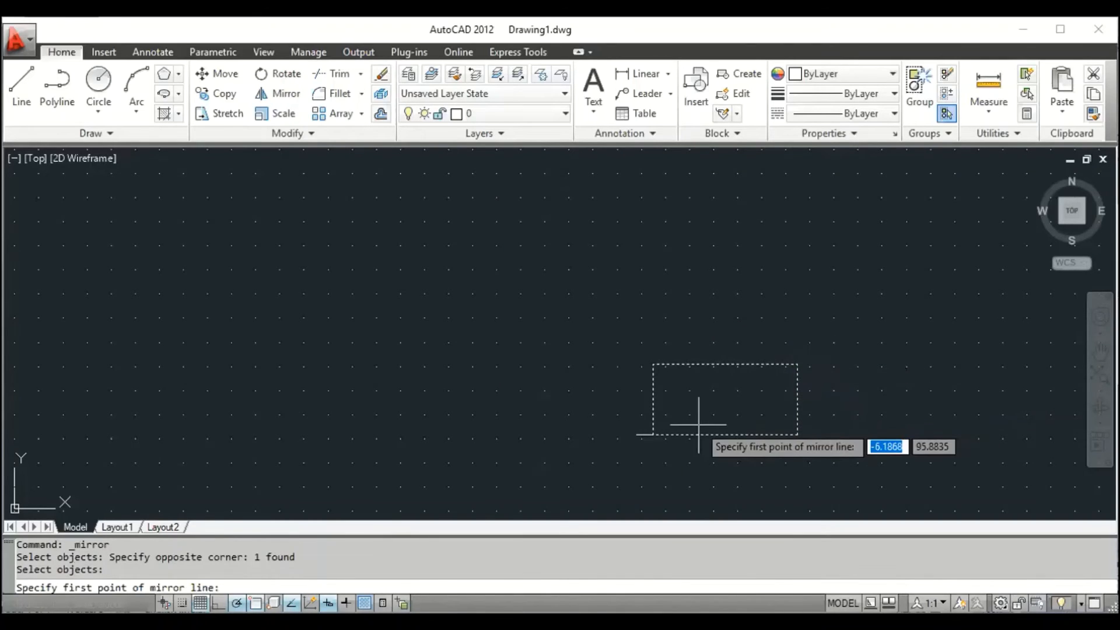
pyautogui.scroll(3, 636, 434)
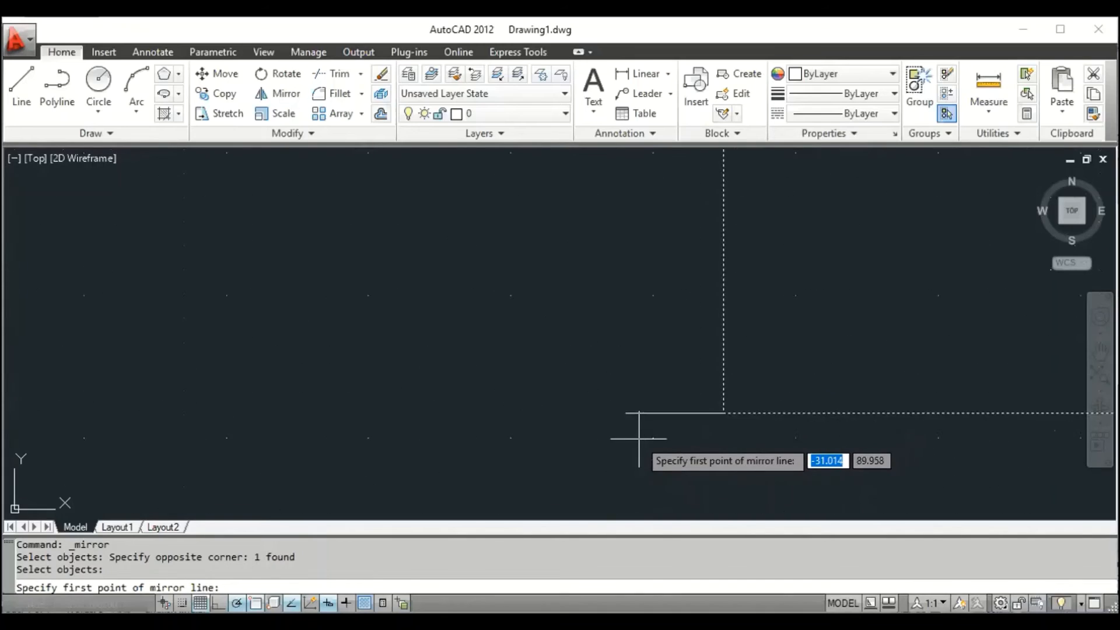
pyautogui.click(711, 385)
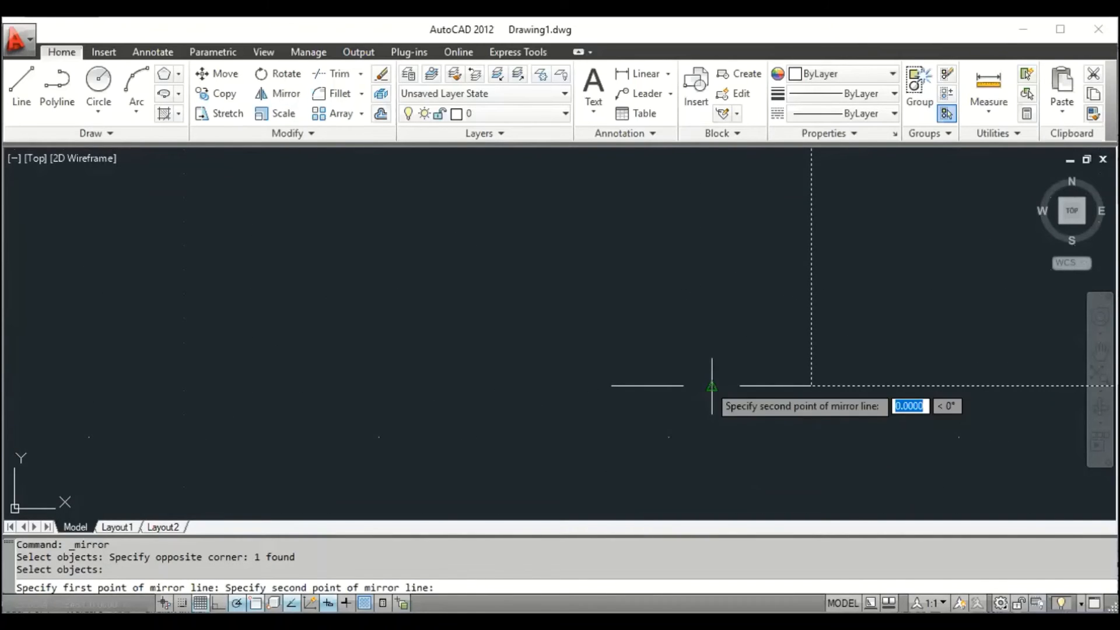
pyautogui.scroll(-5, 711, 385)
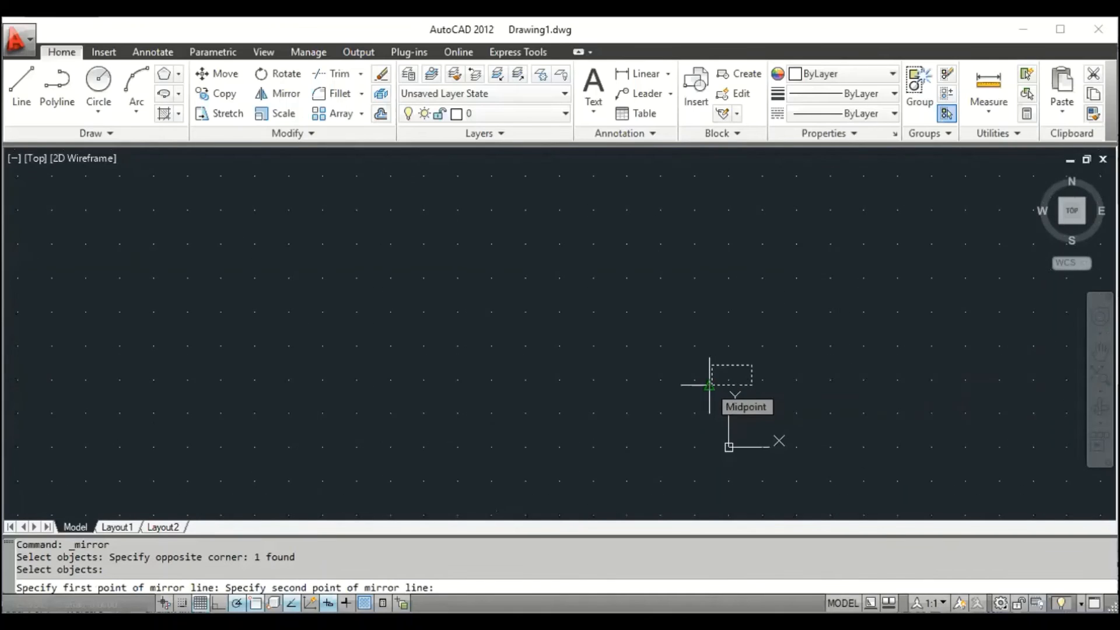
pyautogui.scroll(6, 709, 385)
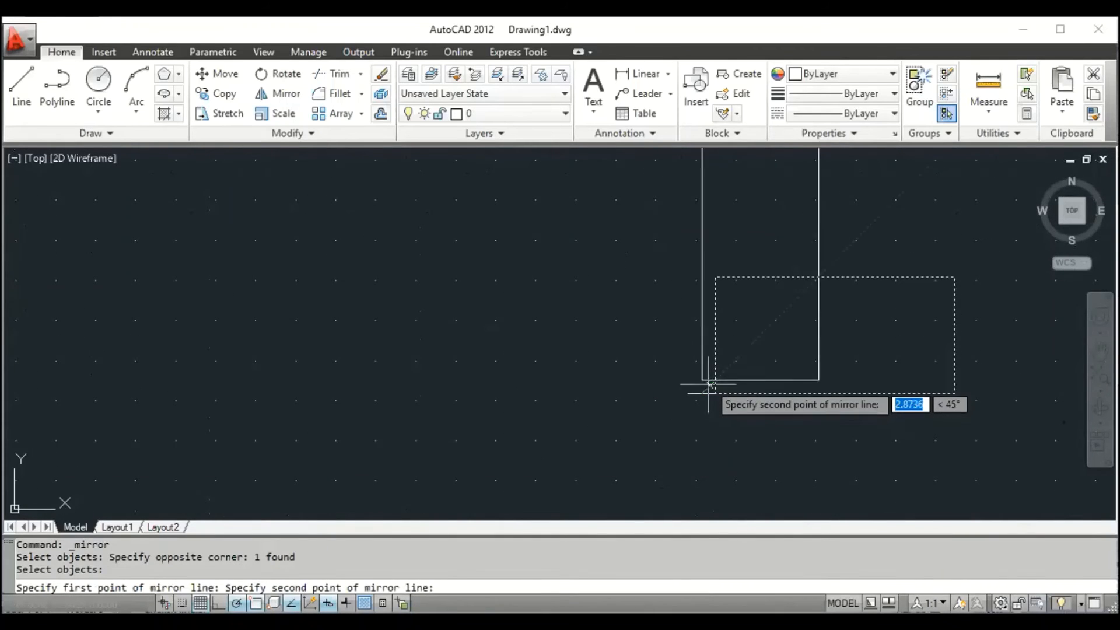
pyautogui.click(701, 300)
pyautogui.press('Return')
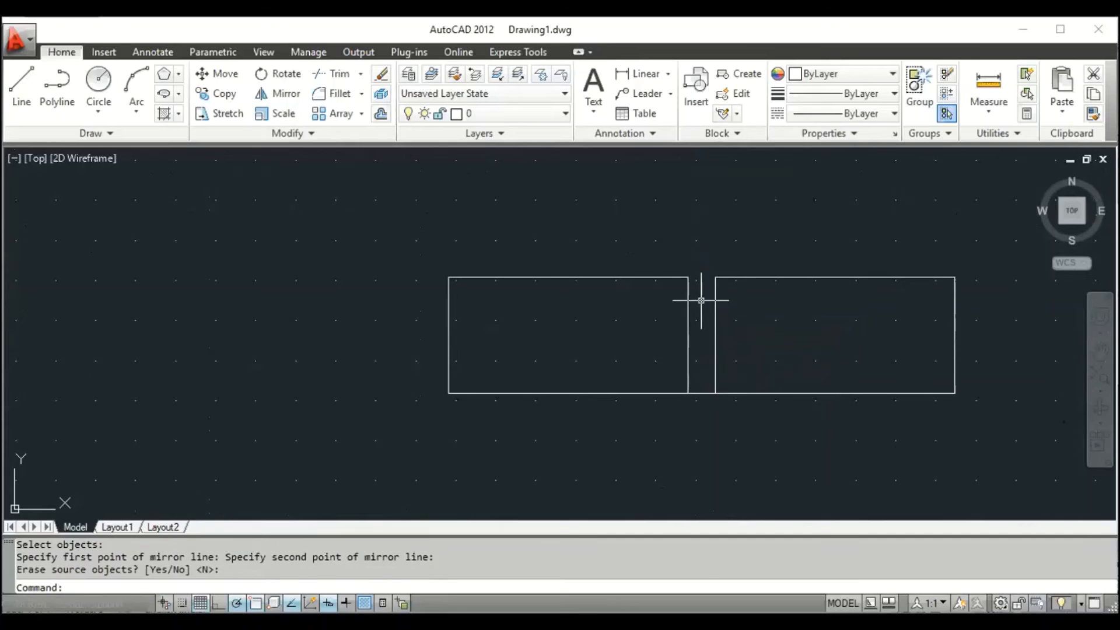
# Erase the short line joining the lower corners of the two rectangles.
pyautogui.click(703, 397)
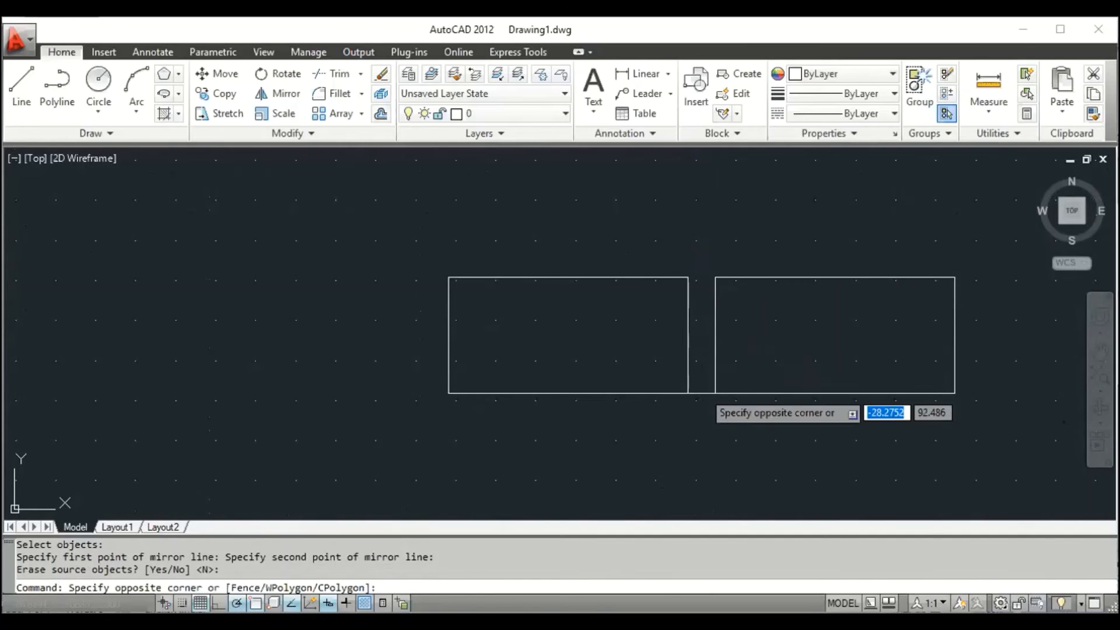
pyautogui.click(697, 391)
pyautogui.press('Delete')
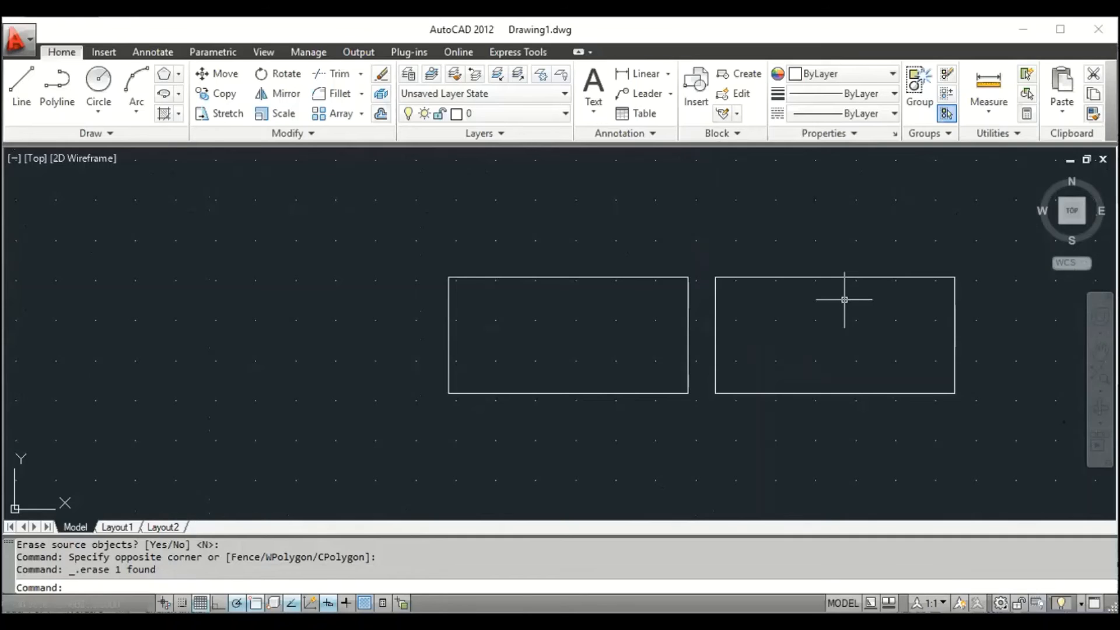
pyautogui.scroll(-4, 845, 299)
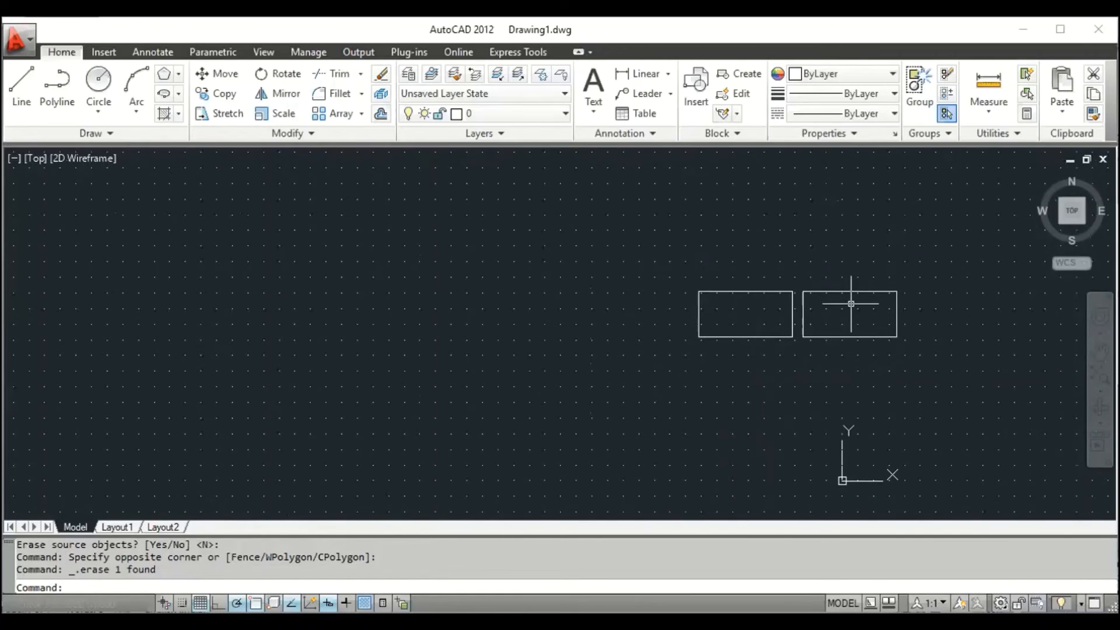
pyautogui.scroll(3, 851, 303)
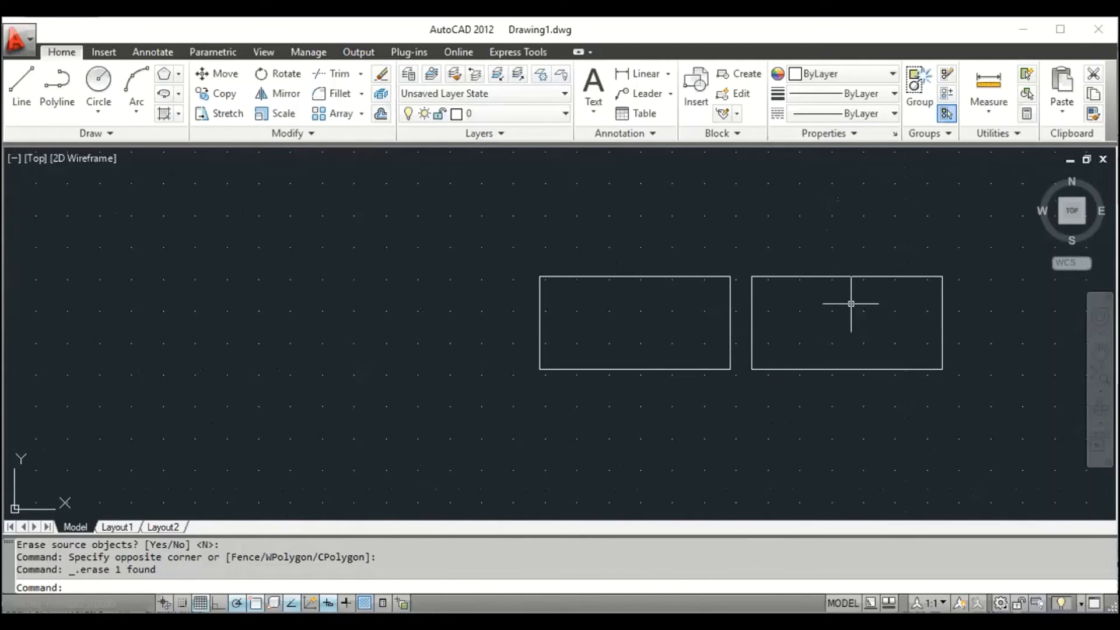
pyautogui.scroll(6, 851, 304)
pyautogui.scroll(-6, 851, 299)
pyautogui.scroll(1, 850, 297)
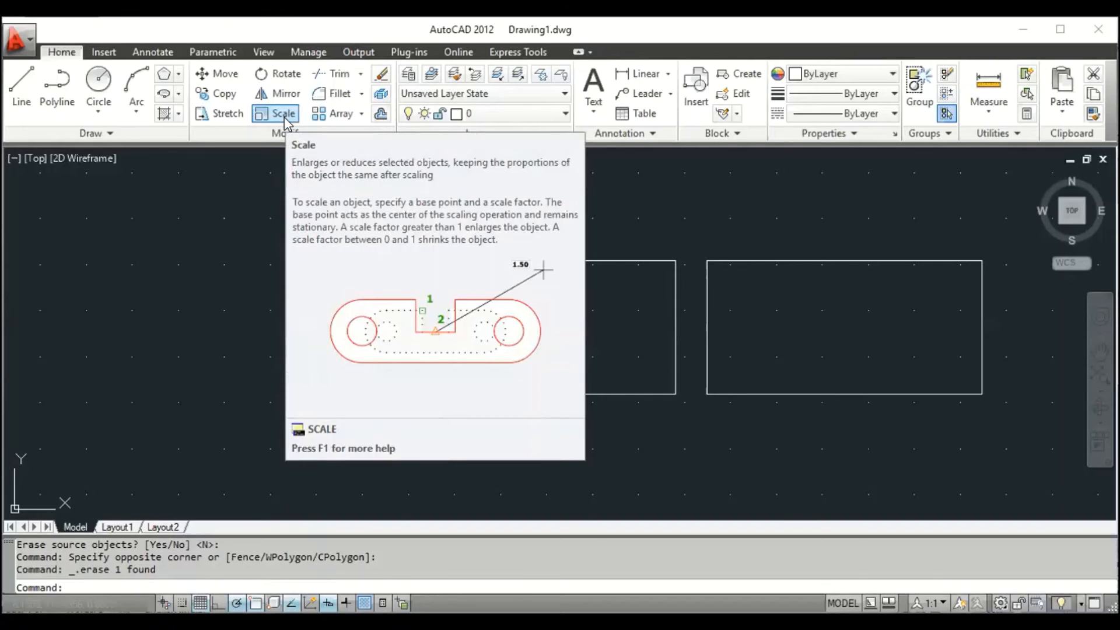
pyautogui.click(189, 312)
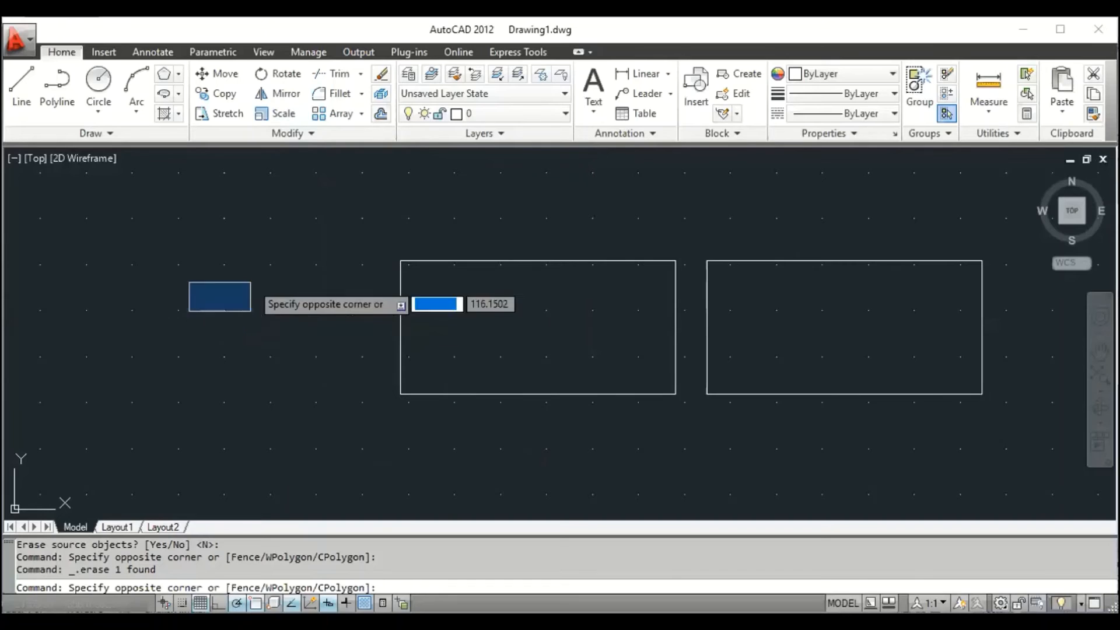
pyautogui.click(261, 278)
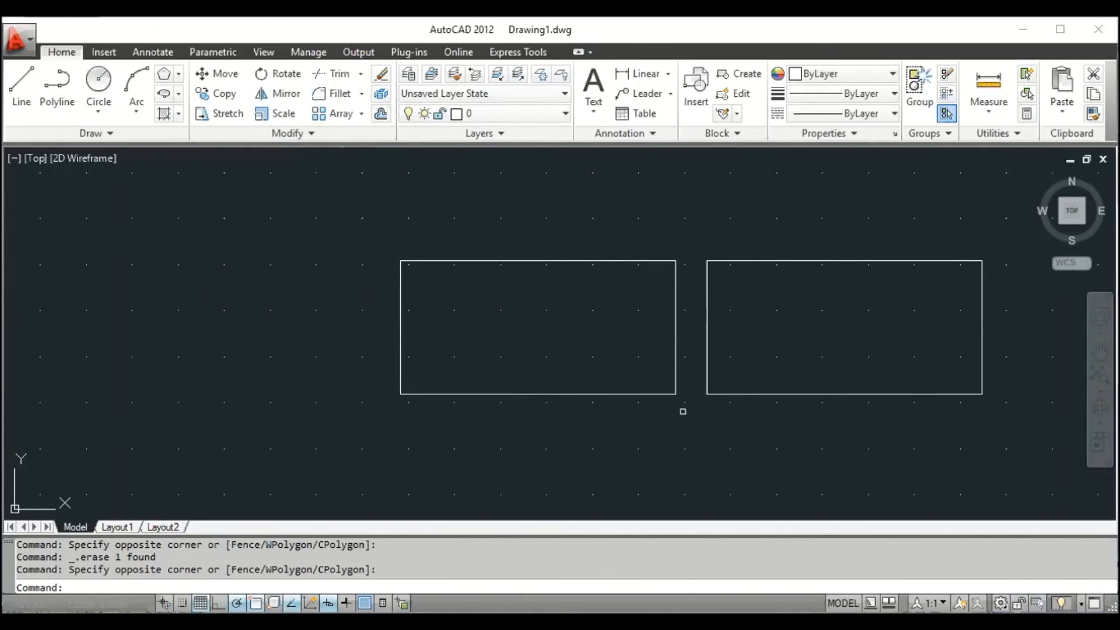
# Draw a line across the gap between the facing lower corners of the two rectangles, and undo it.
pyautogui.write('l')
pyautogui.press('Return')
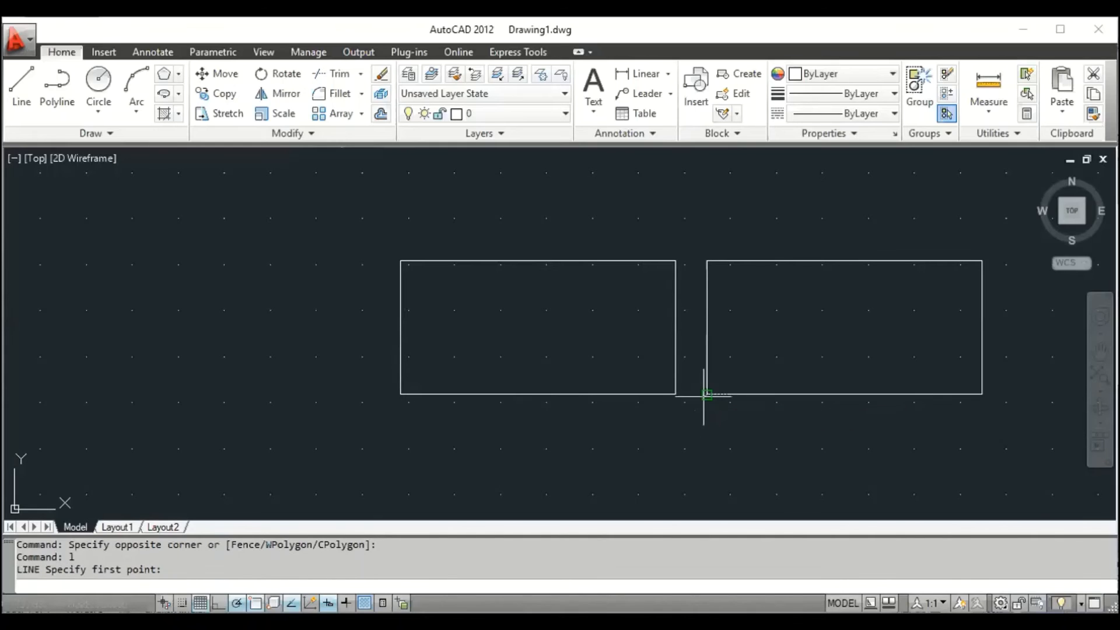
pyautogui.click(706, 394)
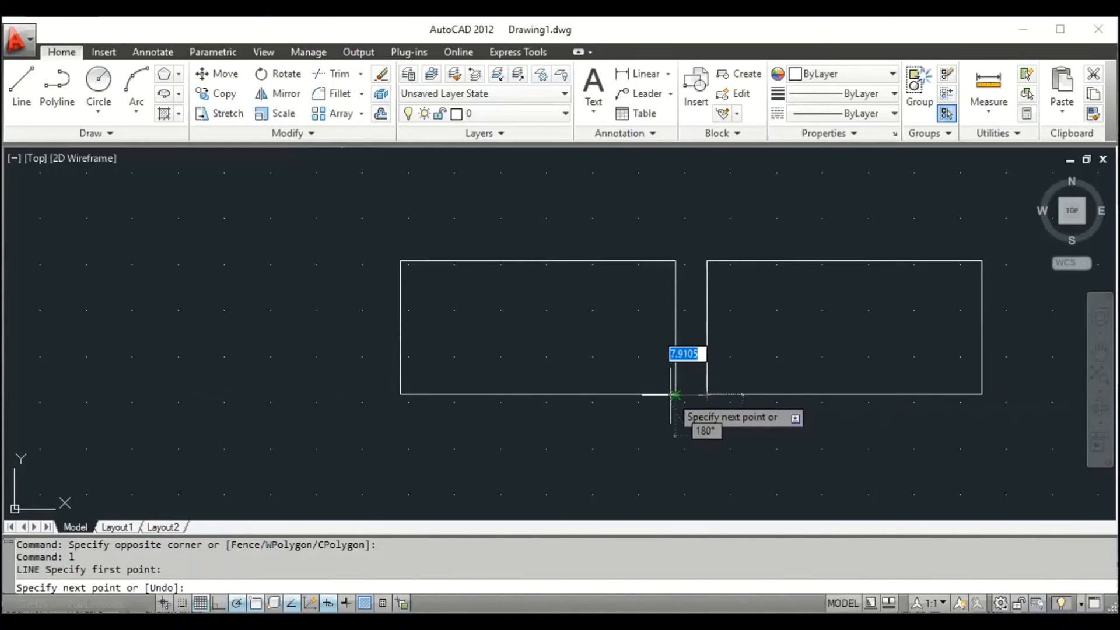
pyautogui.click(675, 395)
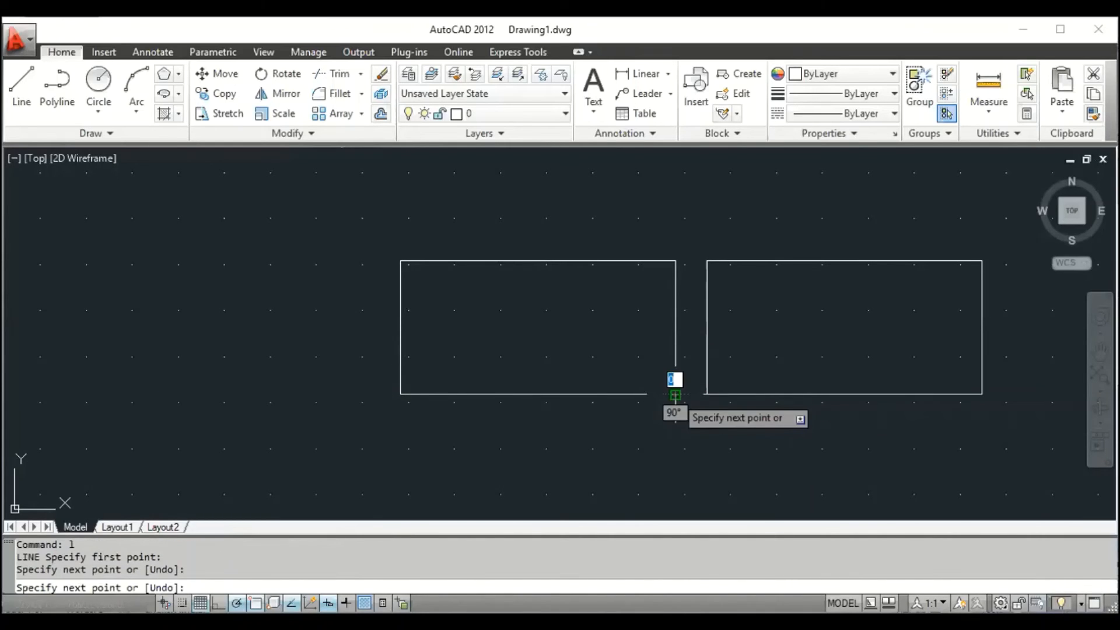
pyautogui.press('Escape')
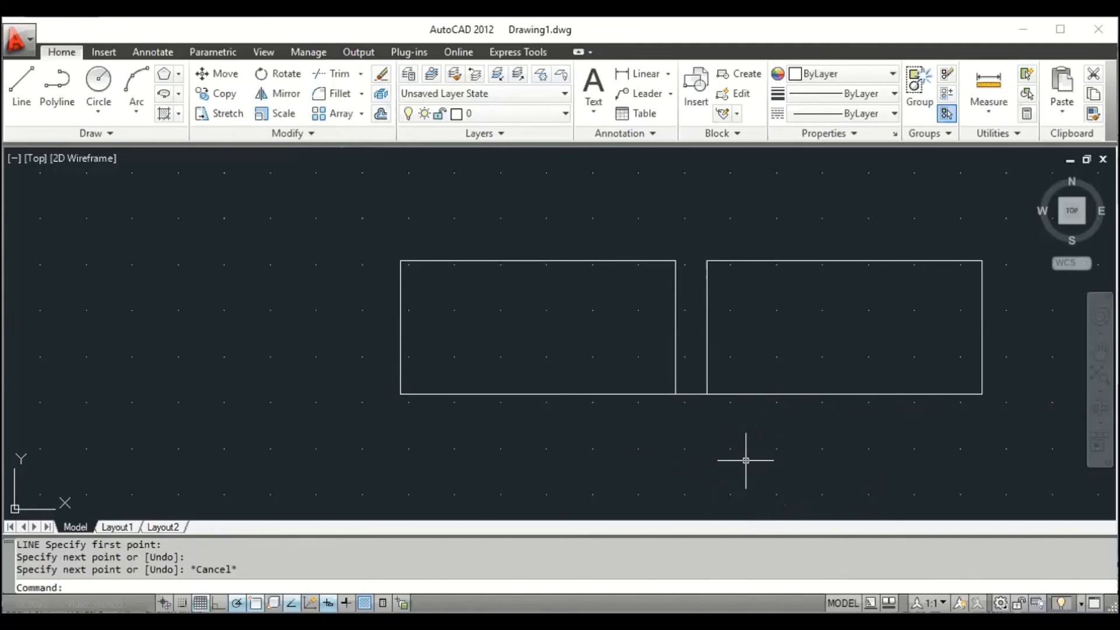
pyautogui.hotkey('ctrl', 'z')
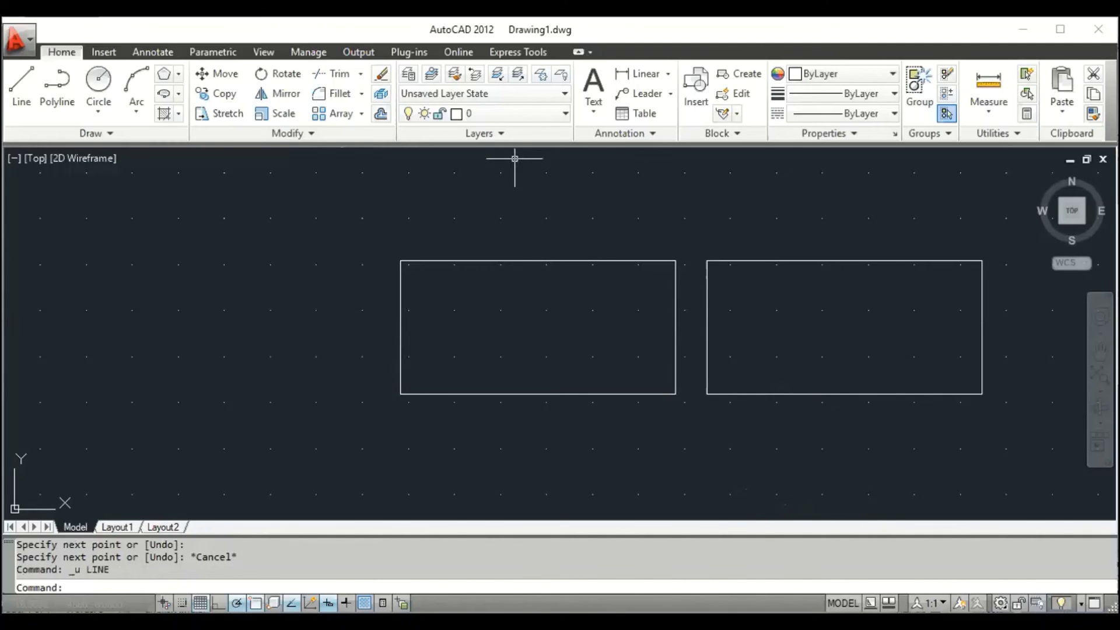
# Draw a vertical line joining the midpoints of the top and bottom edges of the left rectangle.
pyautogui.write('l')
pyautogui.press('Return')
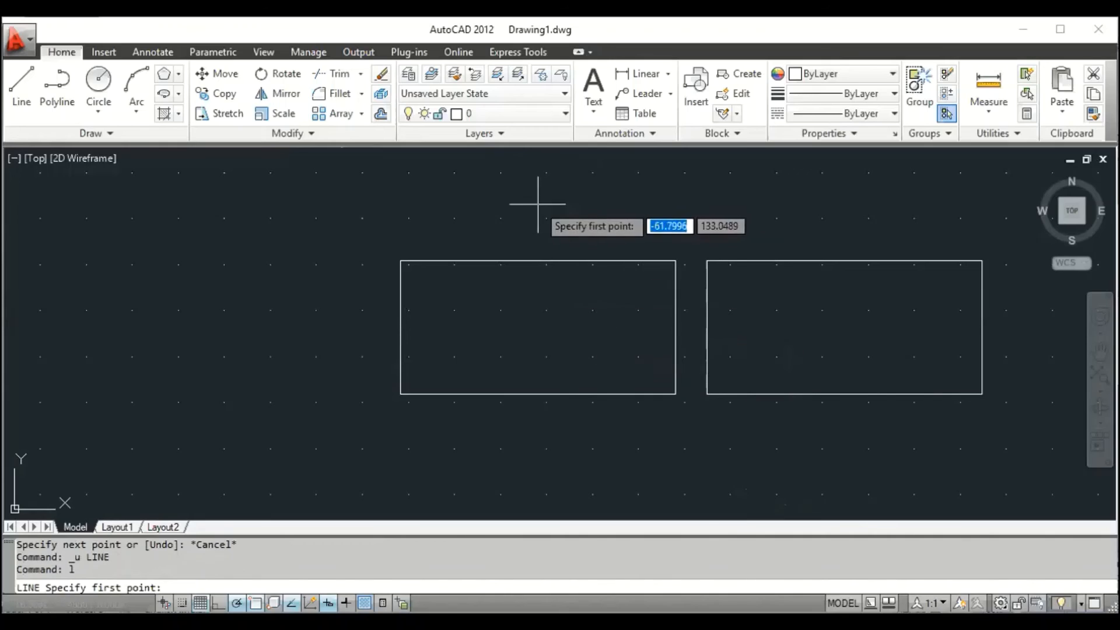
pyautogui.click(537, 261)
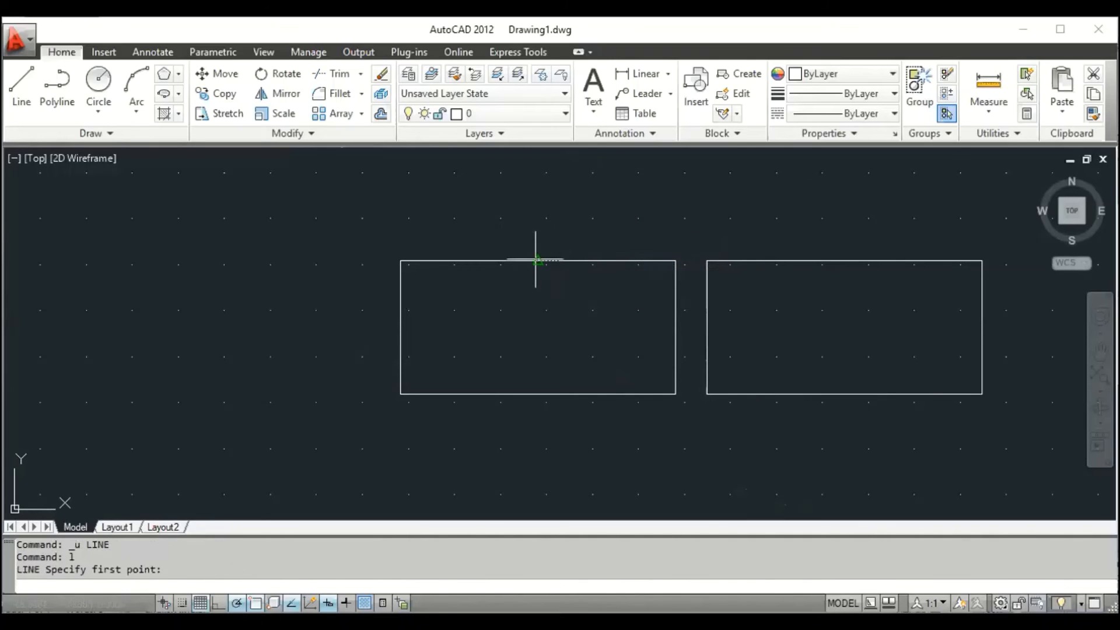
pyautogui.click(538, 395)
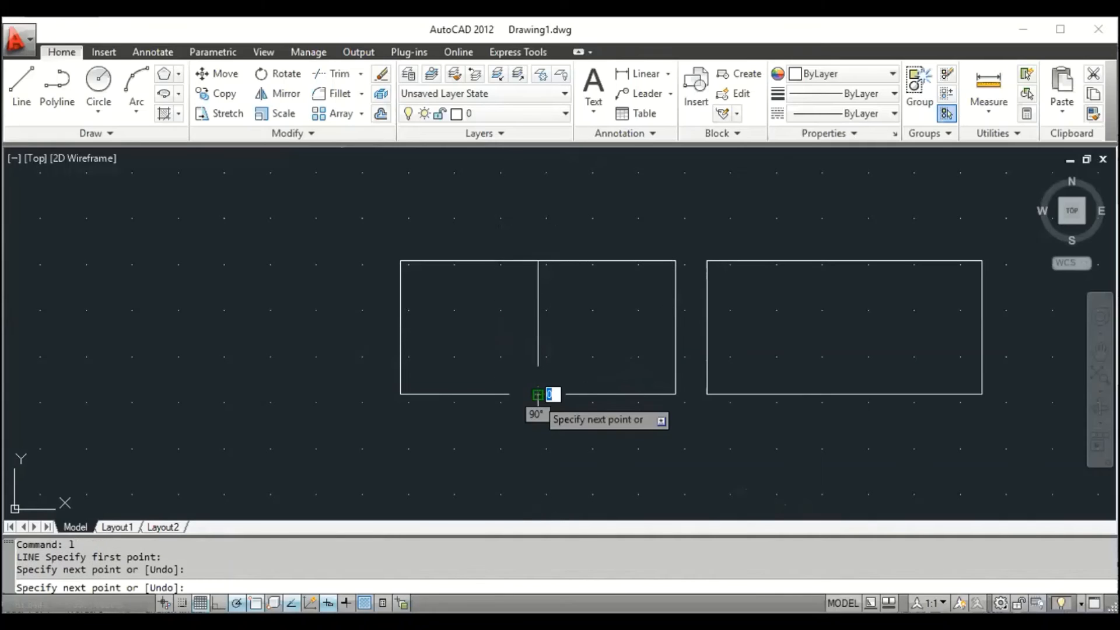
pyautogui.press('Escape')
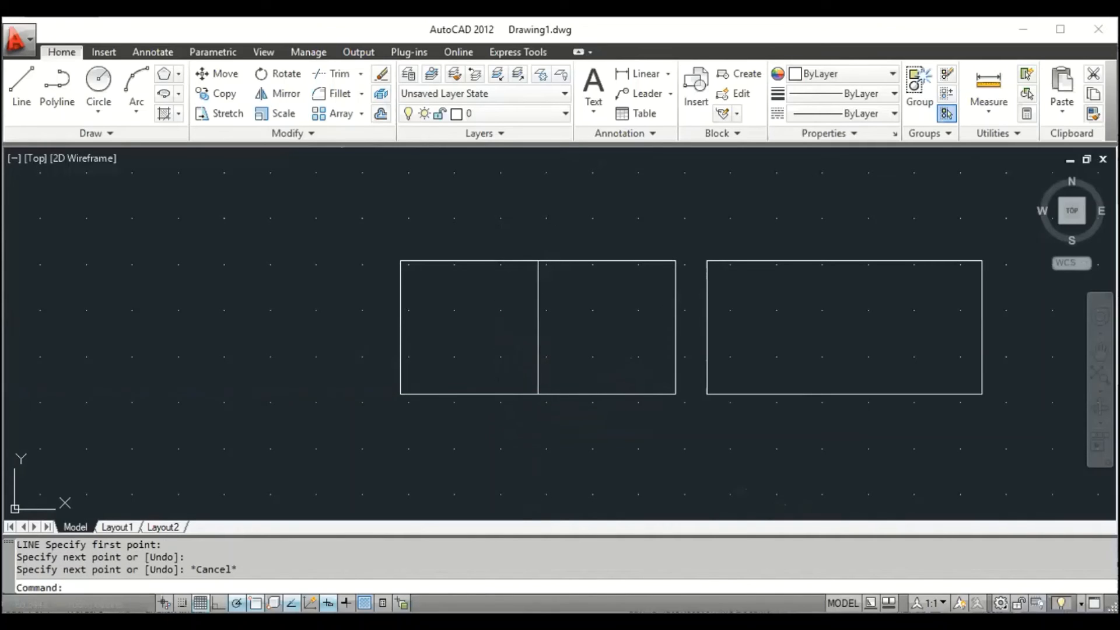
# Copy the vertical line inside the rectangle about 3.4 units to the left and about 4.4 units to the right.
pyautogui.click(537, 361)
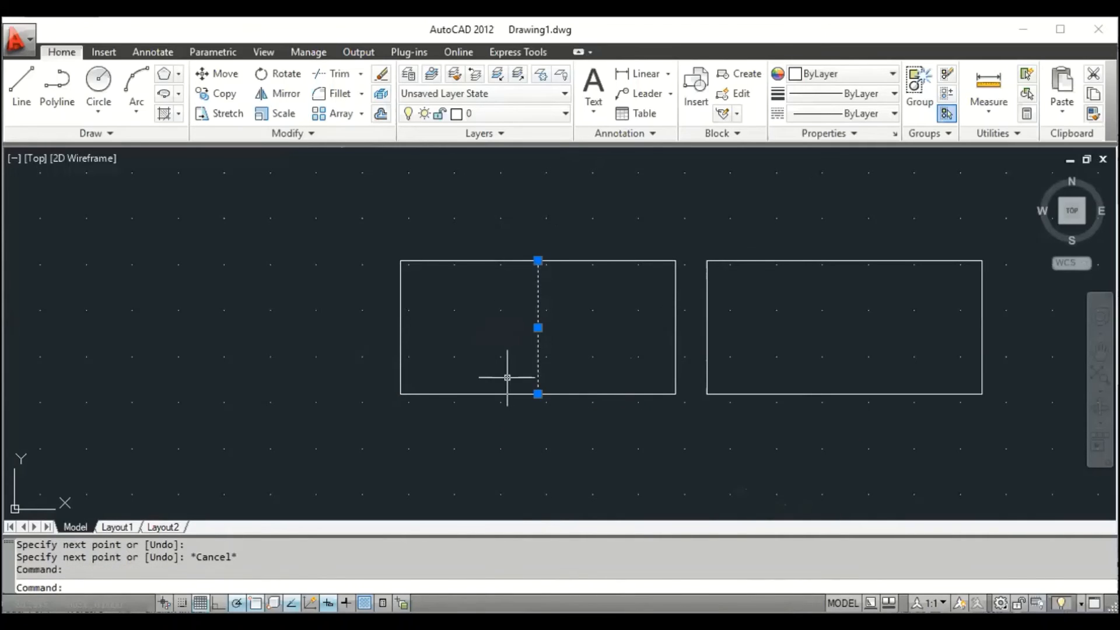
pyautogui.write('CO')
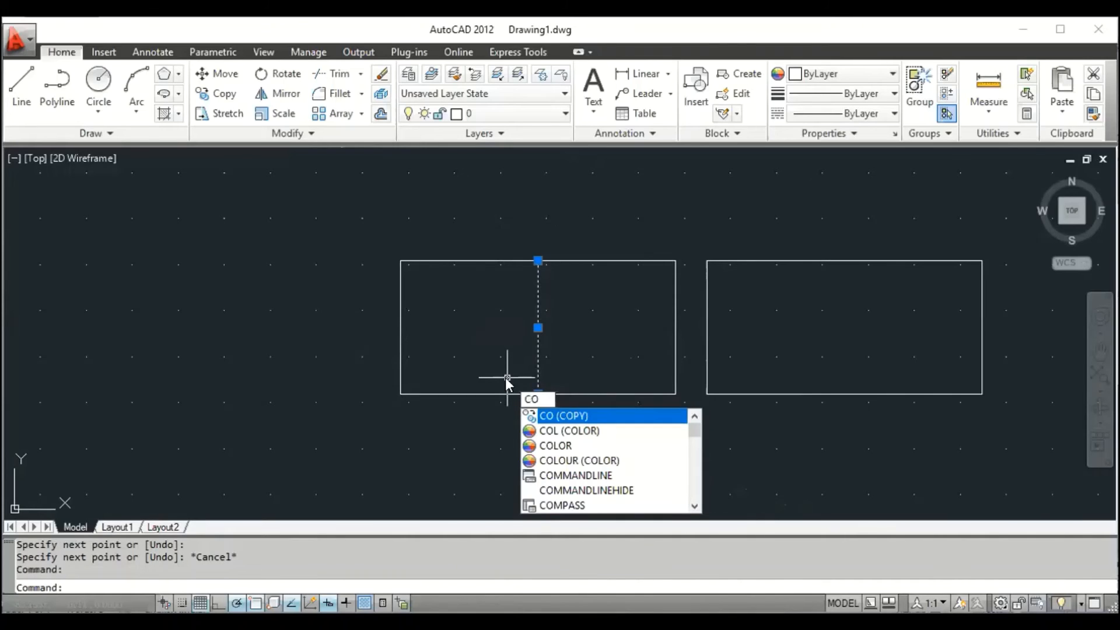
pyautogui.press('Return')
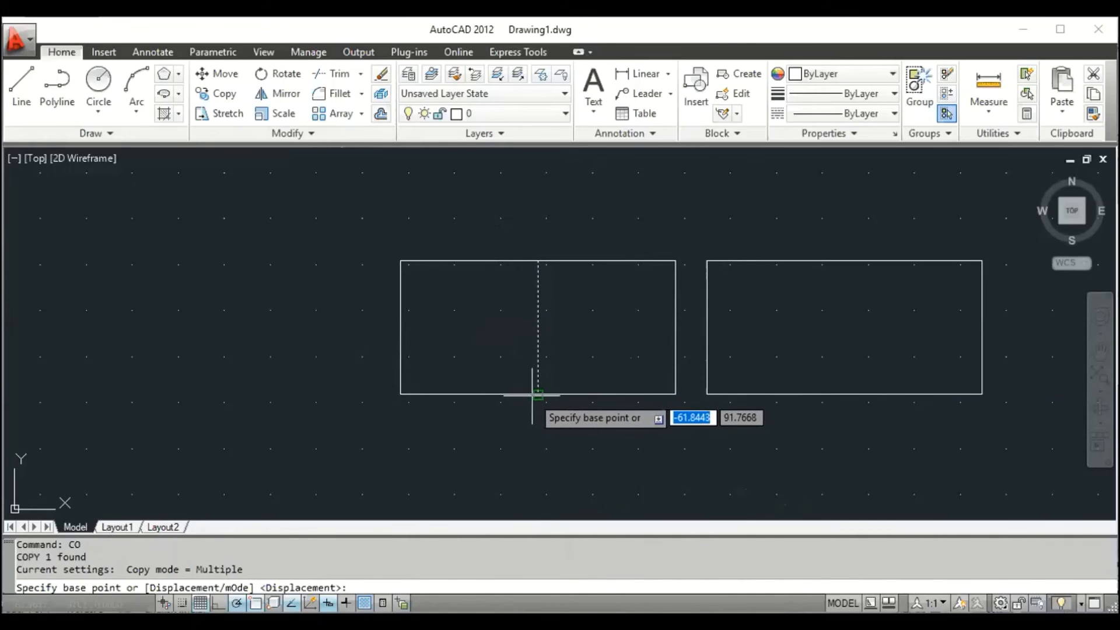
pyautogui.click(538, 395)
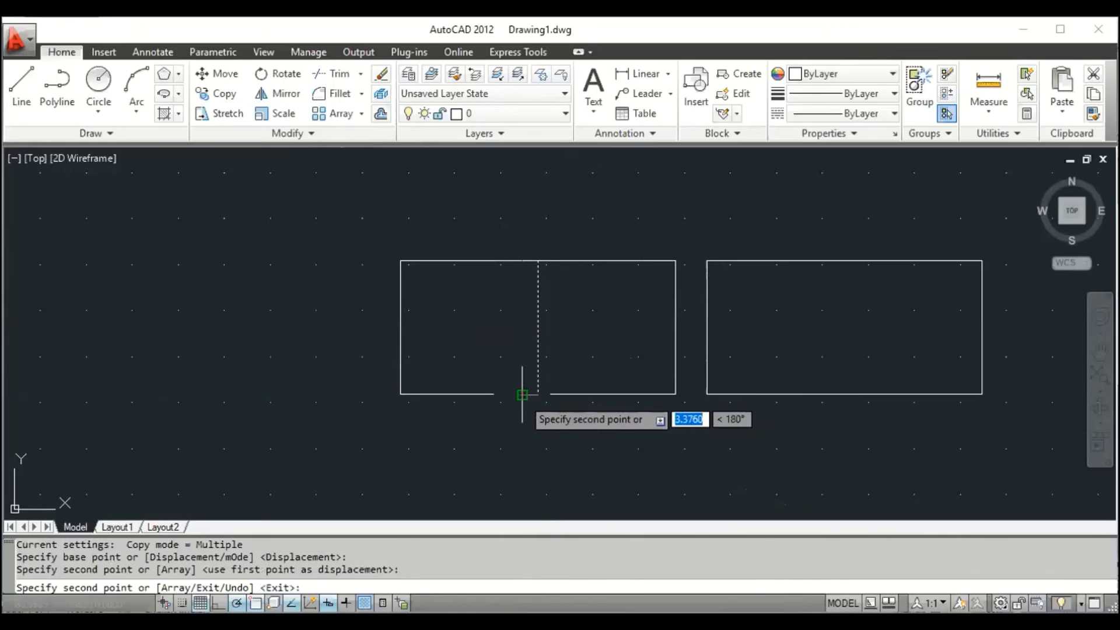
pyautogui.click(522, 395)
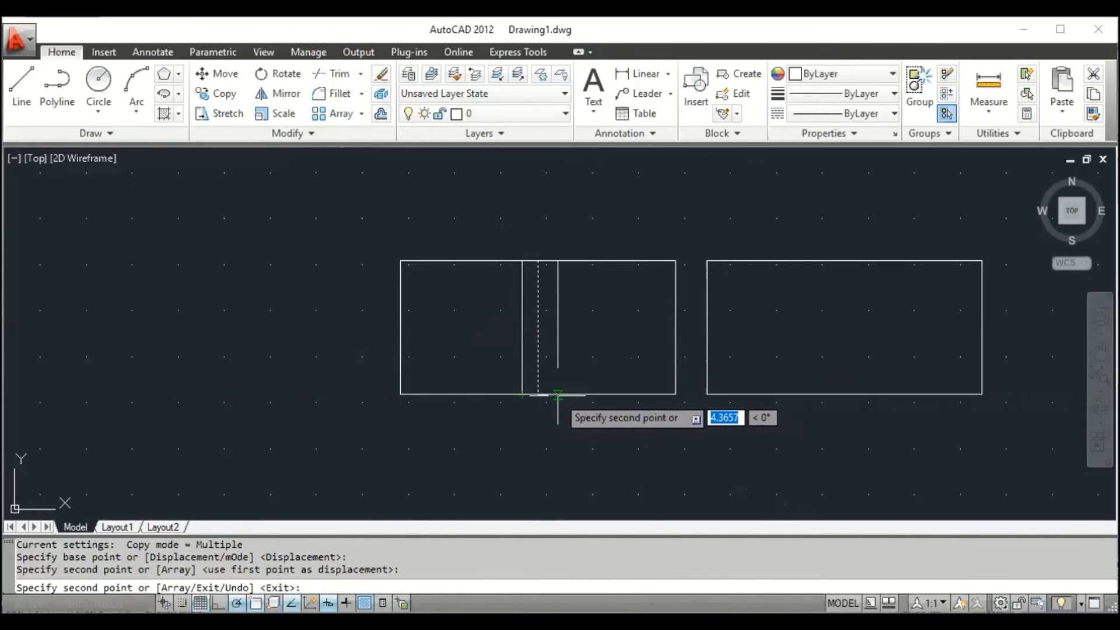
pyautogui.click(558, 395)
pyautogui.press('Escape')
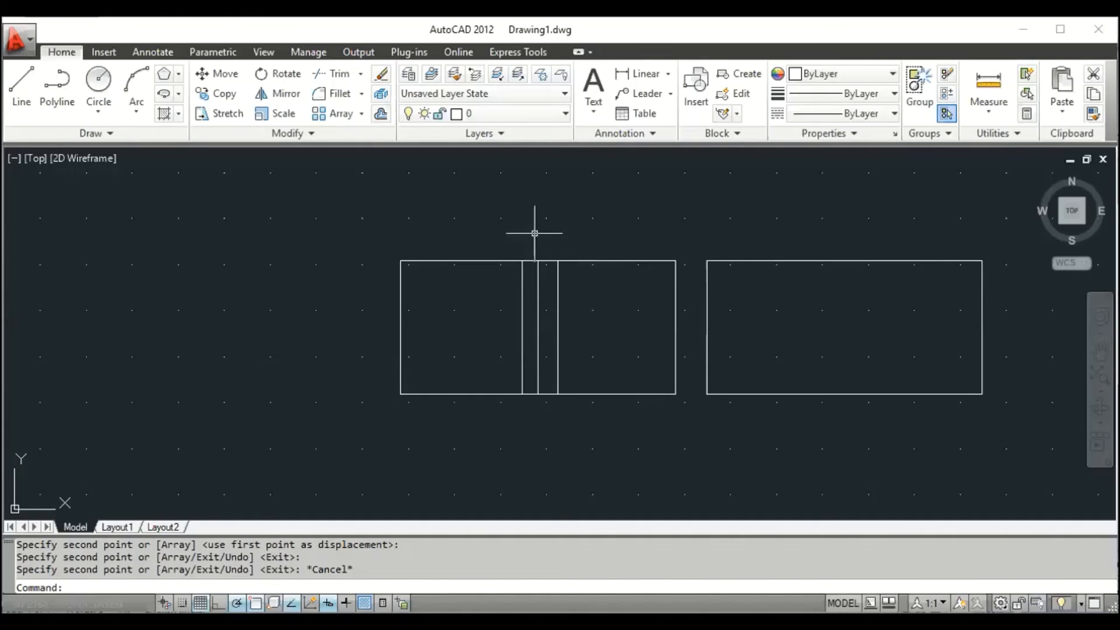
# Try to trim the divided rectangle's top edge with the rectangle itself as the cutting edge, and undo the trim.
pyautogui.click(333, 73)
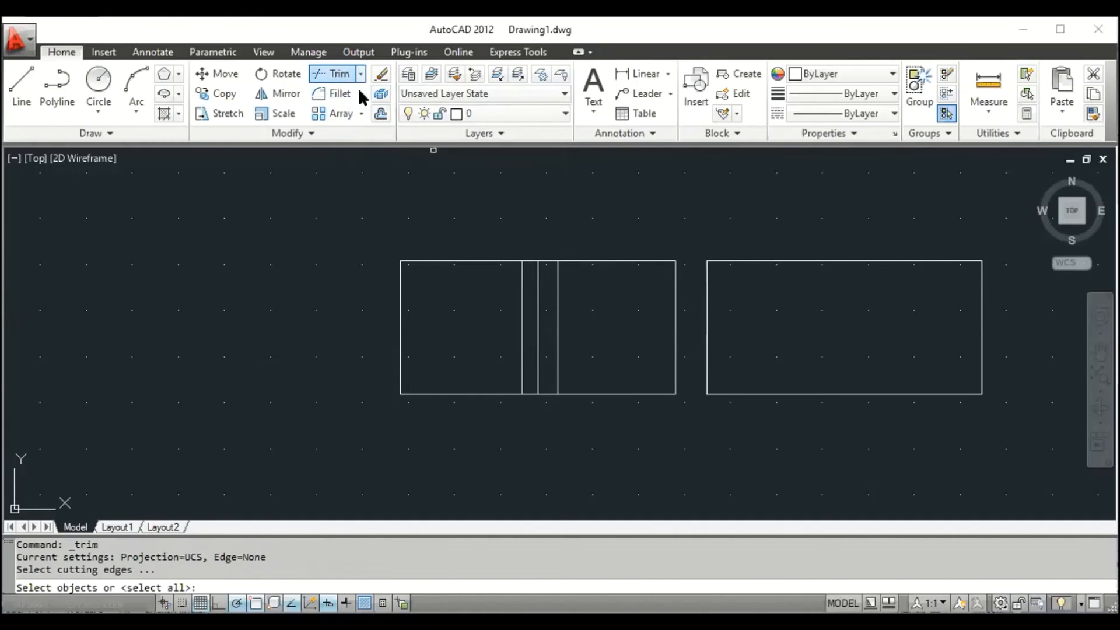
pyautogui.click(544, 260)
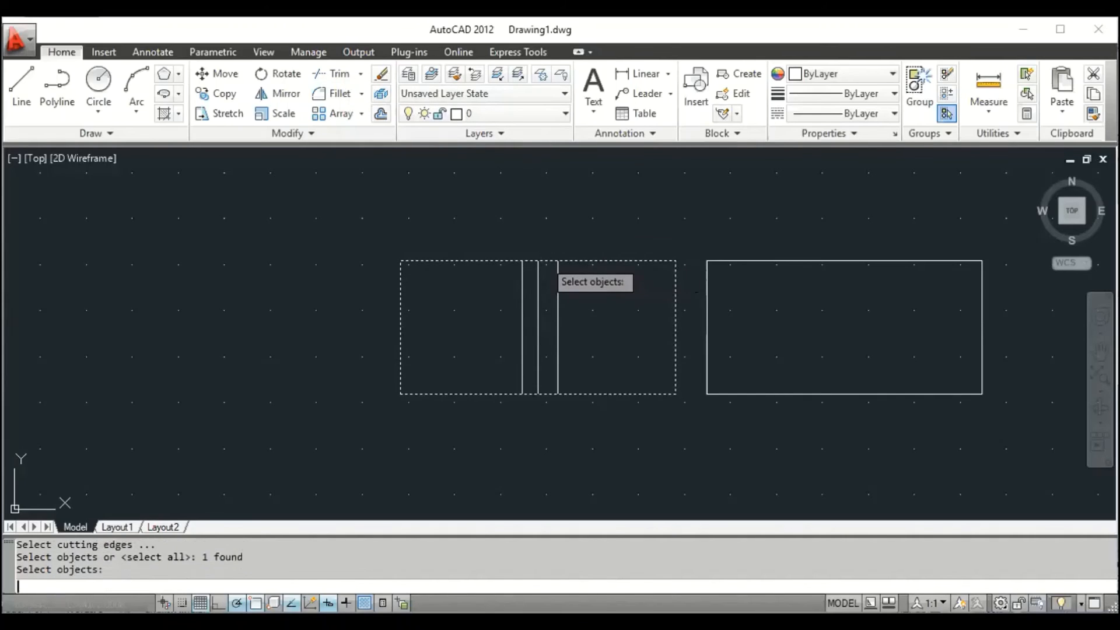
pyautogui.press('Return')
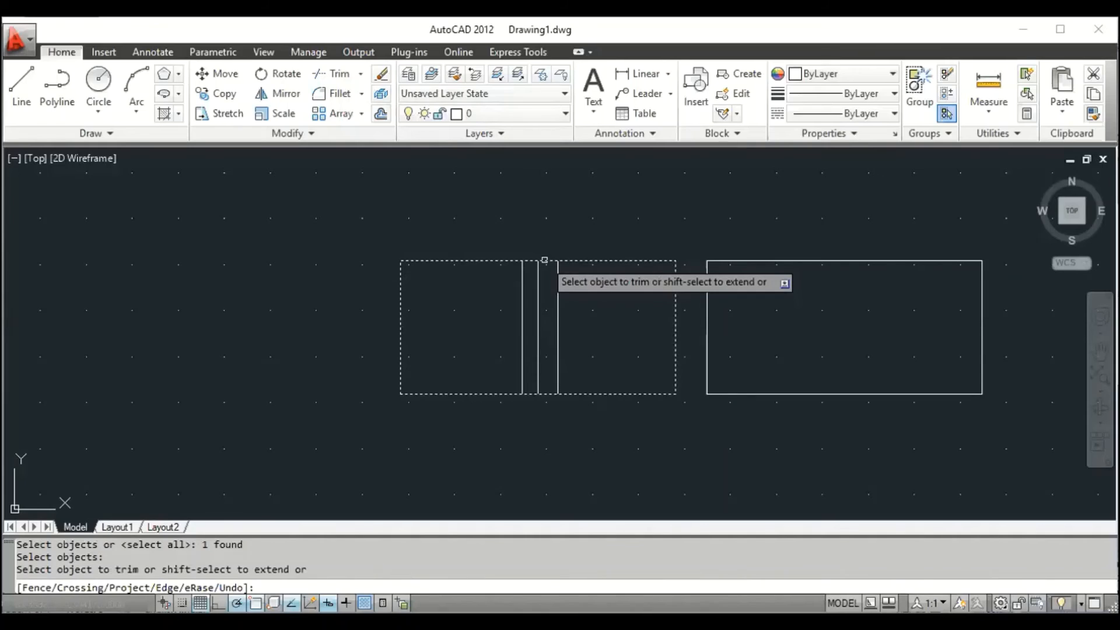
pyautogui.click(544, 260)
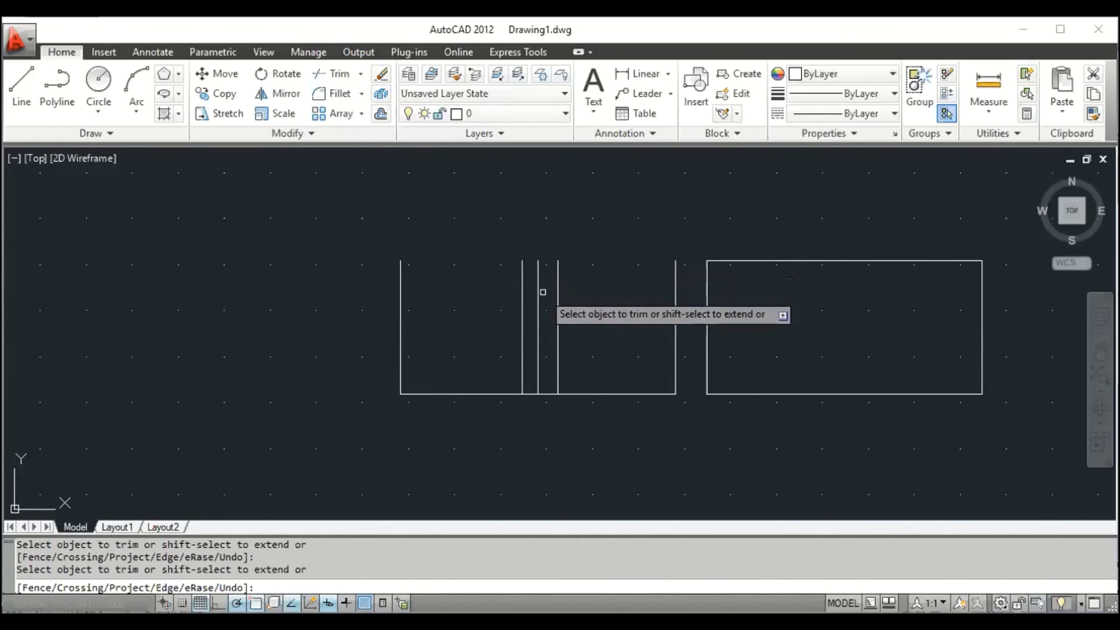
pyautogui.hotkey('ctrl', 'z')
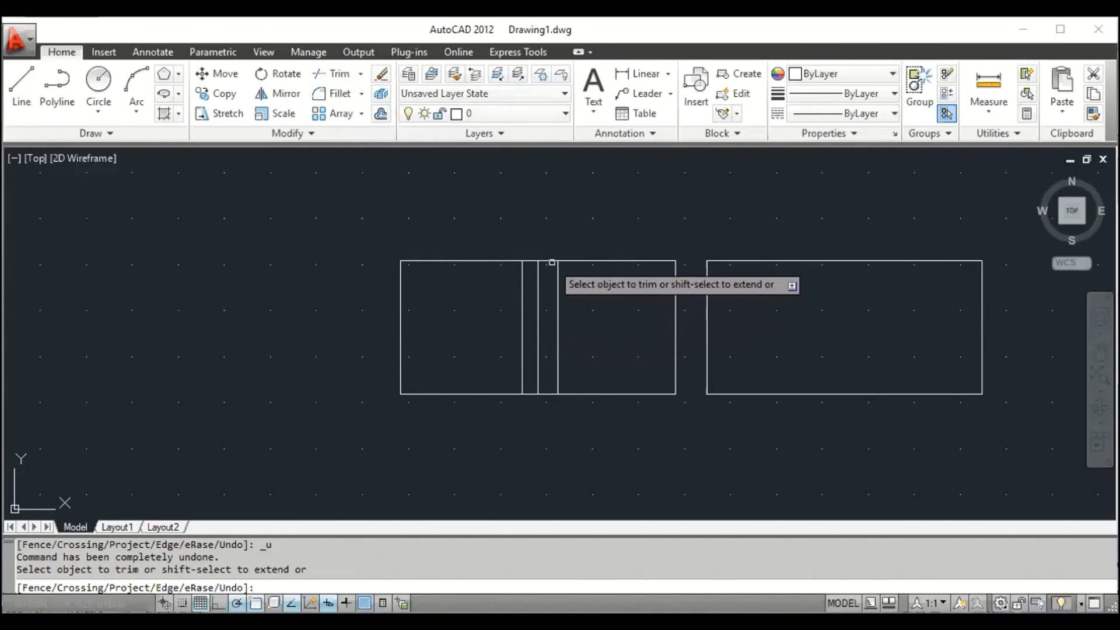
# Try to trim the divided rectangle's right part and its bottom edge between the vertical lines, undo, and leave Trim.
pyautogui.click(681, 253)
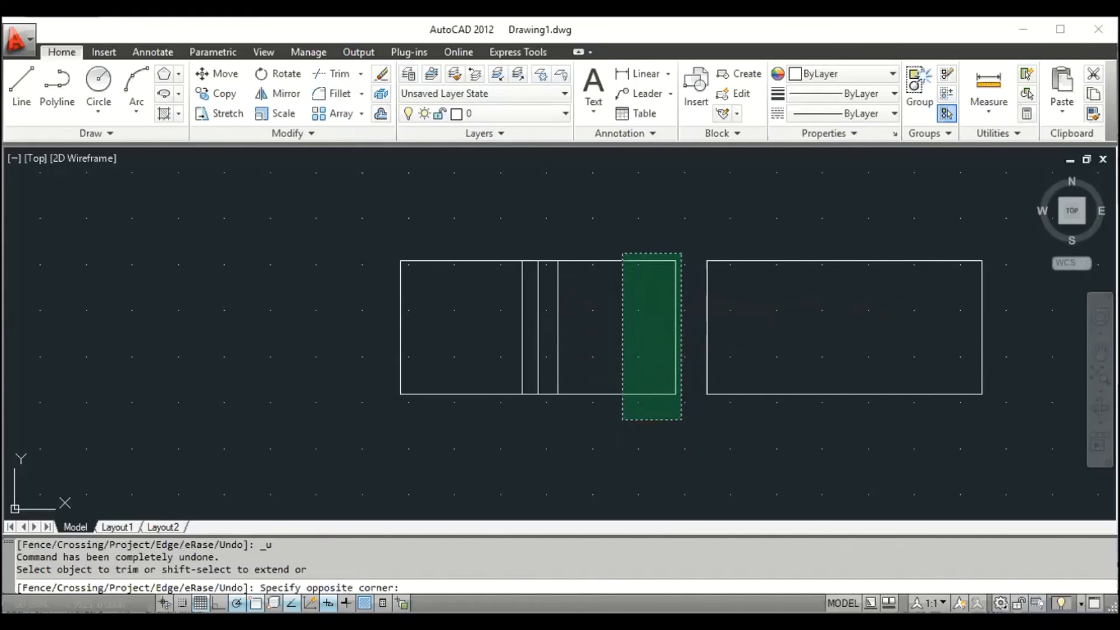
pyautogui.click(622, 419)
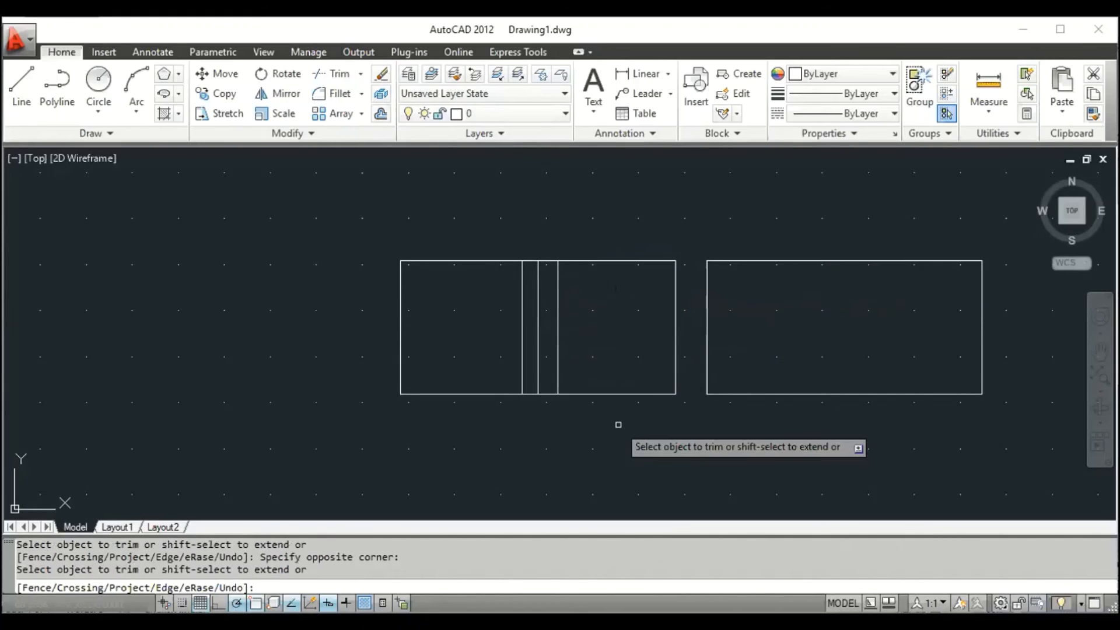
pyautogui.click(548, 394)
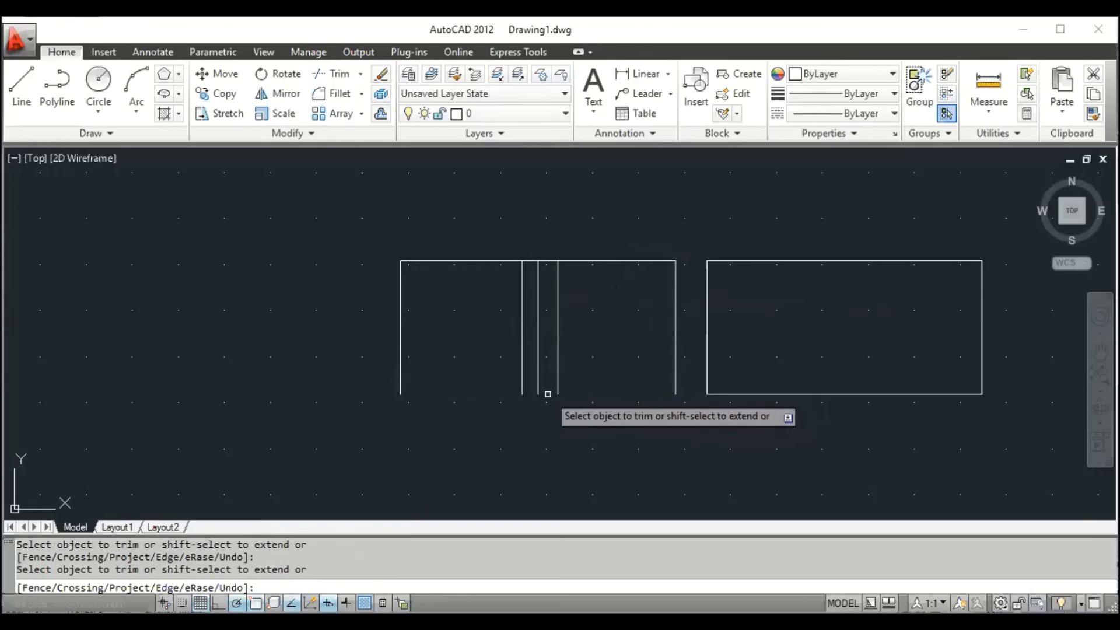
pyautogui.hotkey('ctrl', 'z')
pyautogui.press('Escape')
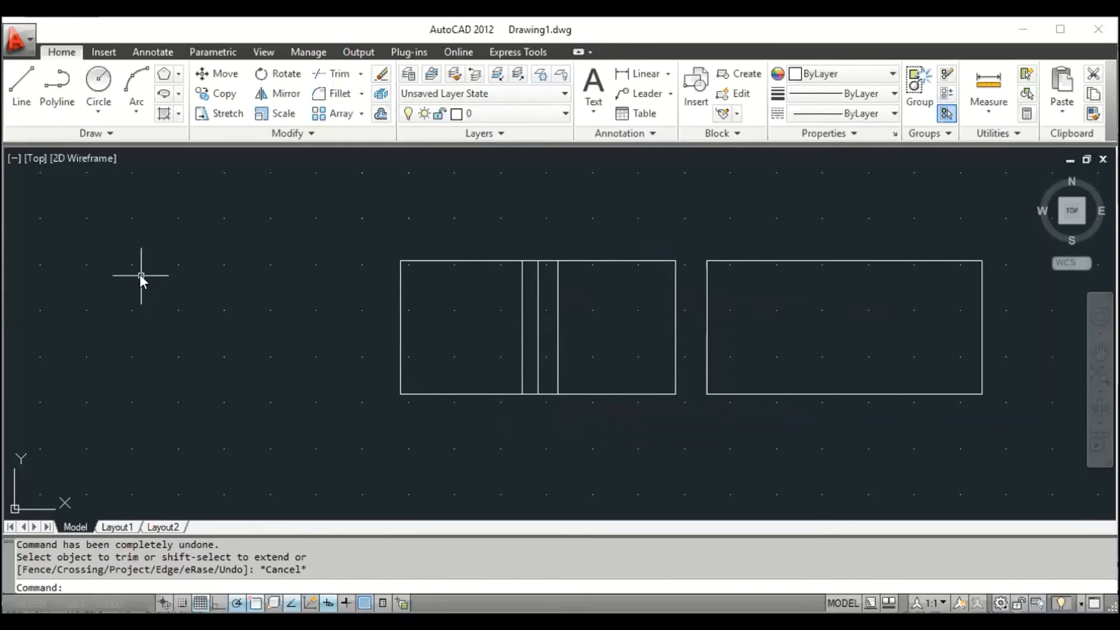
# Draw a closed, roughly rectangular outline from four separate lines in the empty area left of the divided rectangle.
pyautogui.write('l')
pyautogui.press('Return')
pyautogui.click(65, 248)
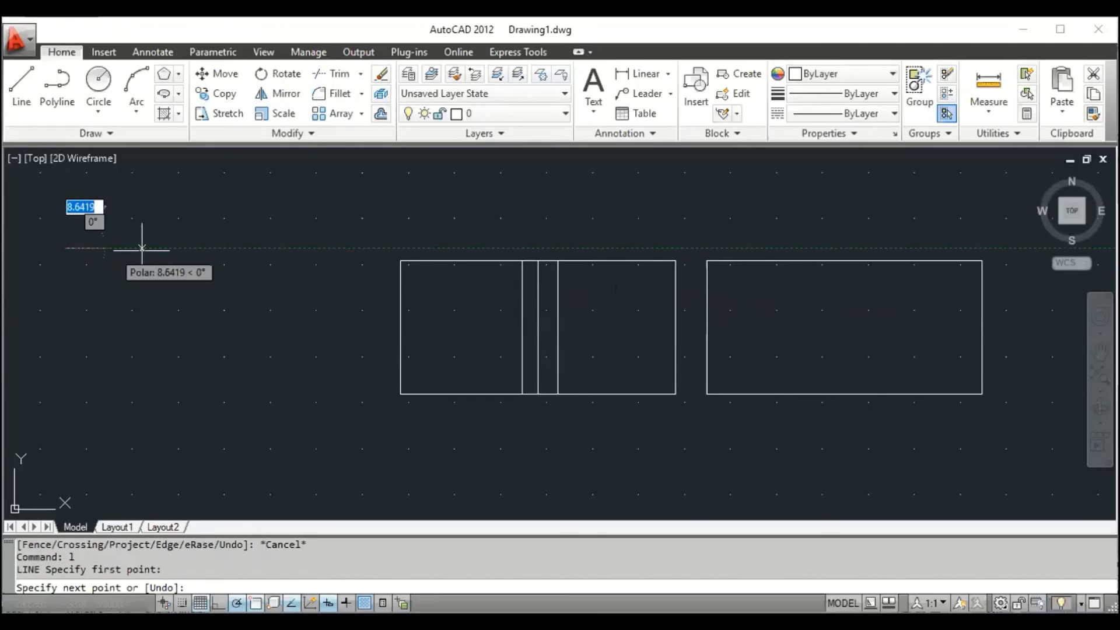
pyautogui.click(271, 248)
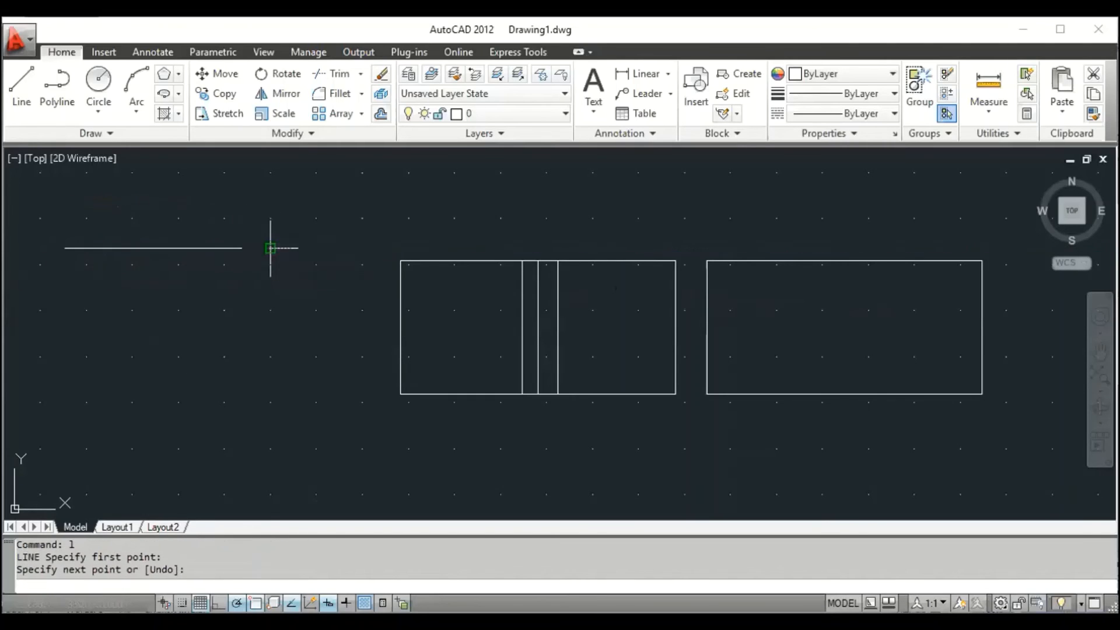
pyautogui.click(278, 347)
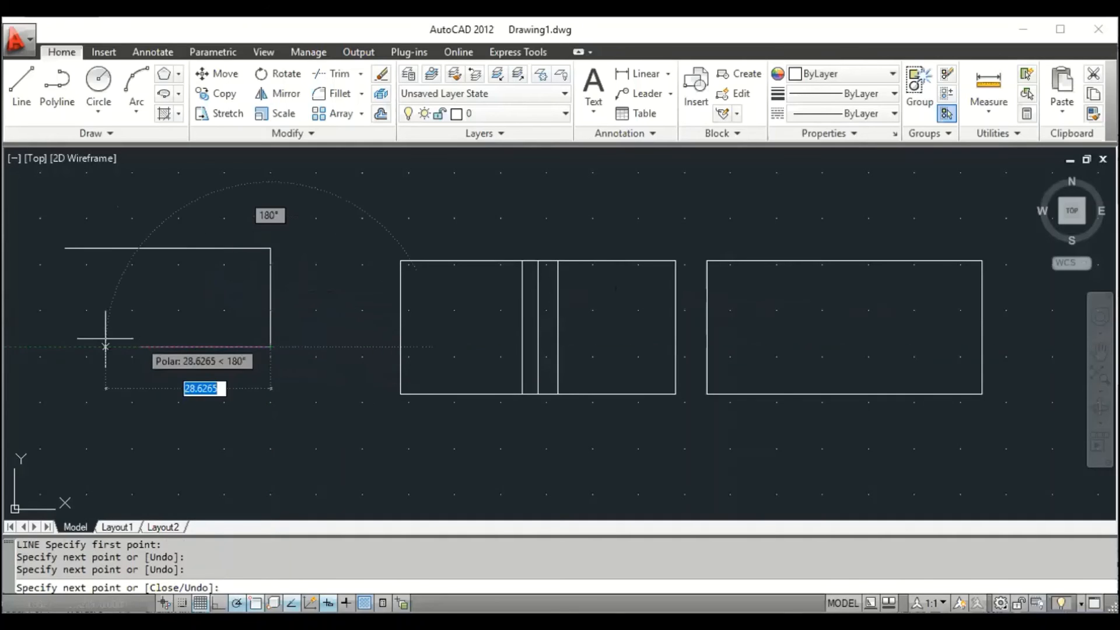
pyautogui.click(65, 347)
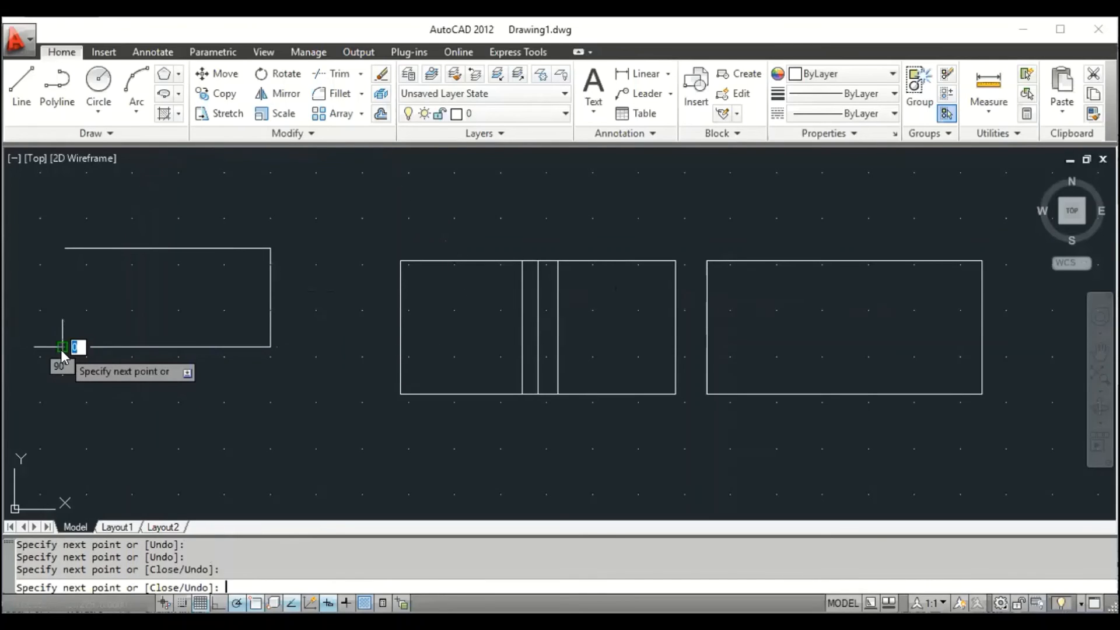
pyautogui.write('c')
pyautogui.press('Return')
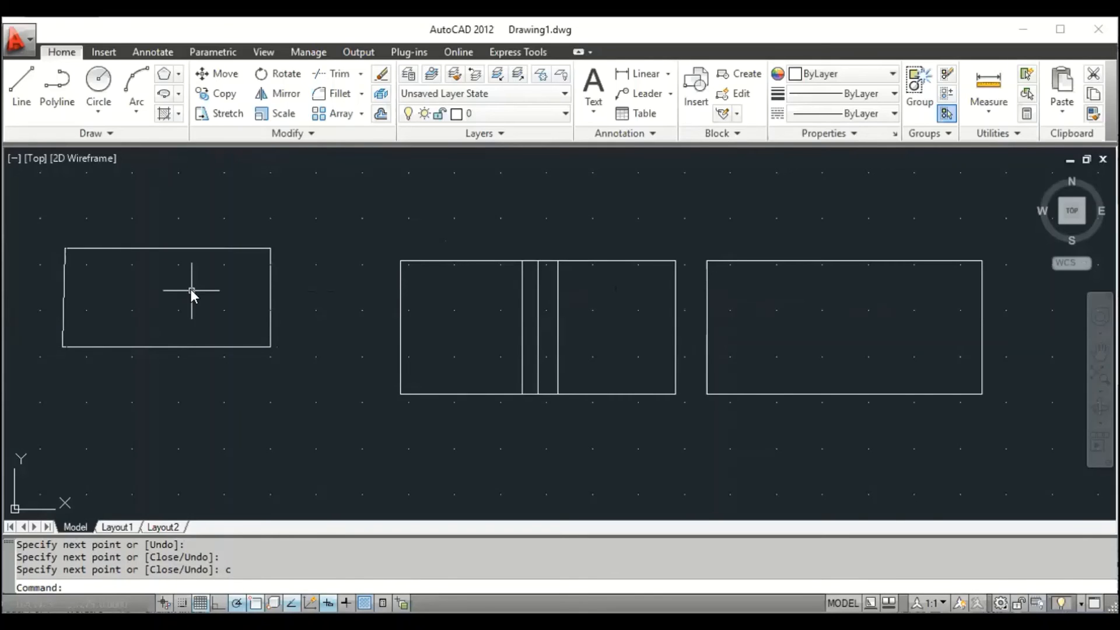
# Draw a near-vertical line from the midpoint of the new outline's top edge to its bottom edge.
pyautogui.write('l')
pyautogui.press('Return')
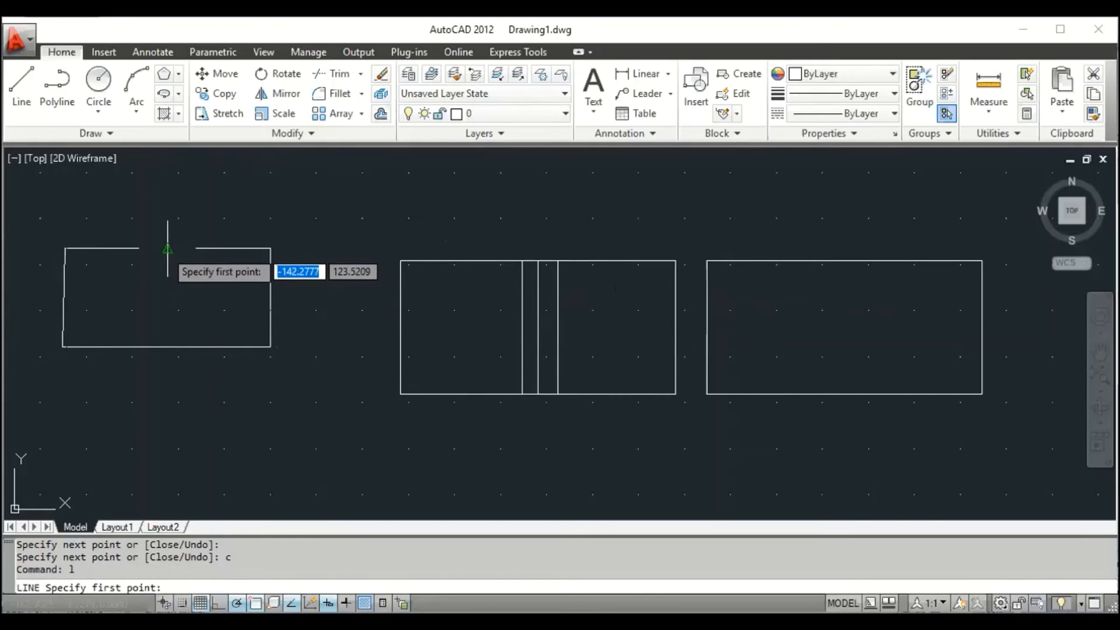
pyautogui.click(168, 248)
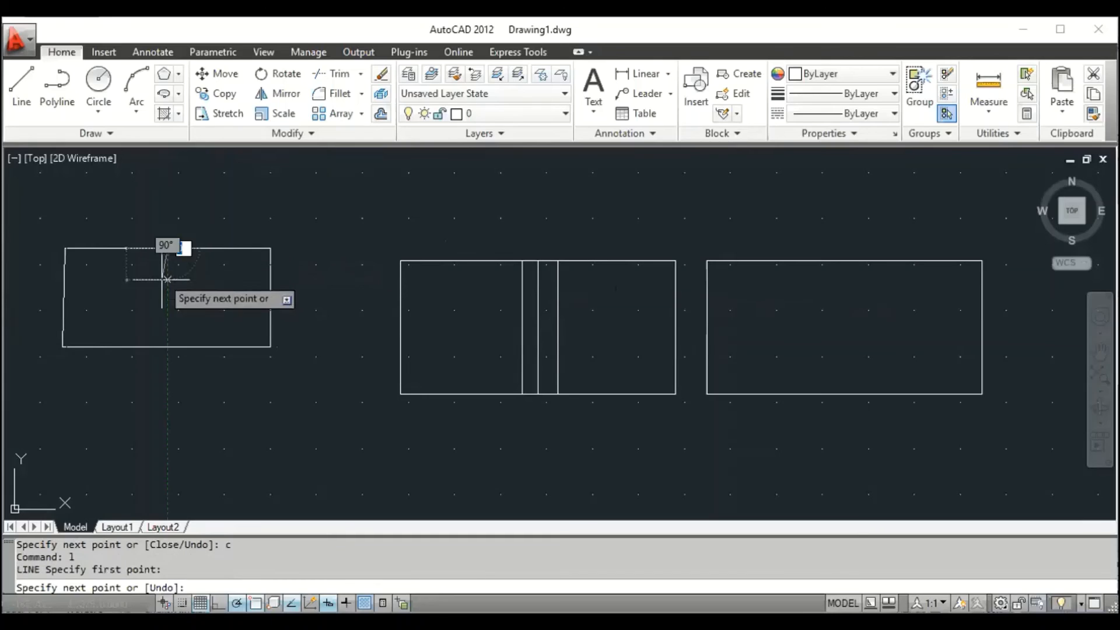
pyautogui.click(166, 347)
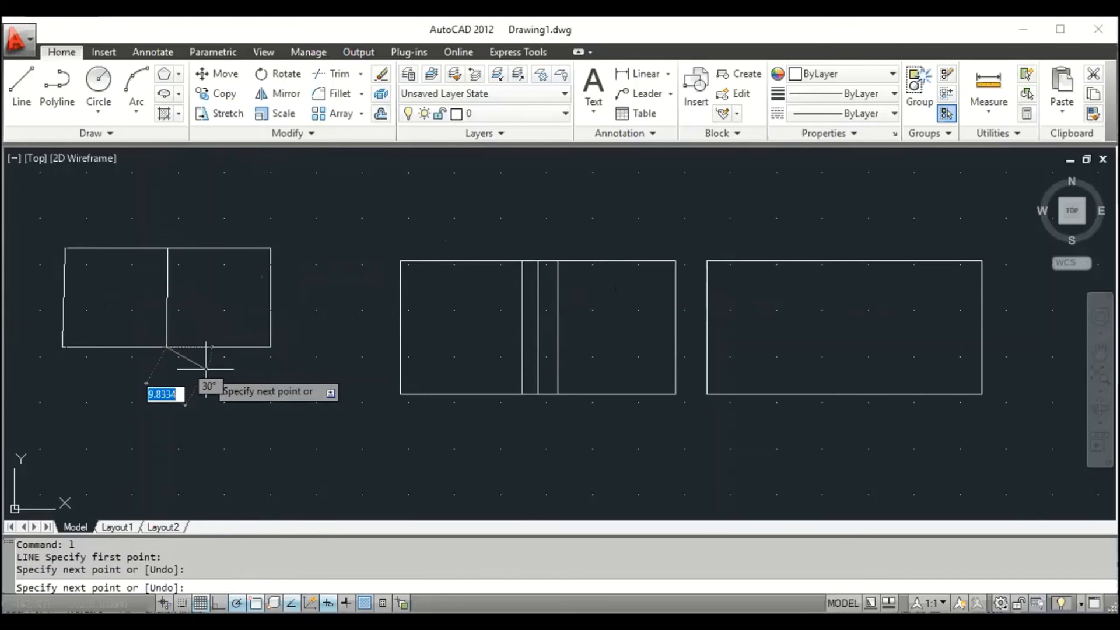
pyautogui.press('Escape')
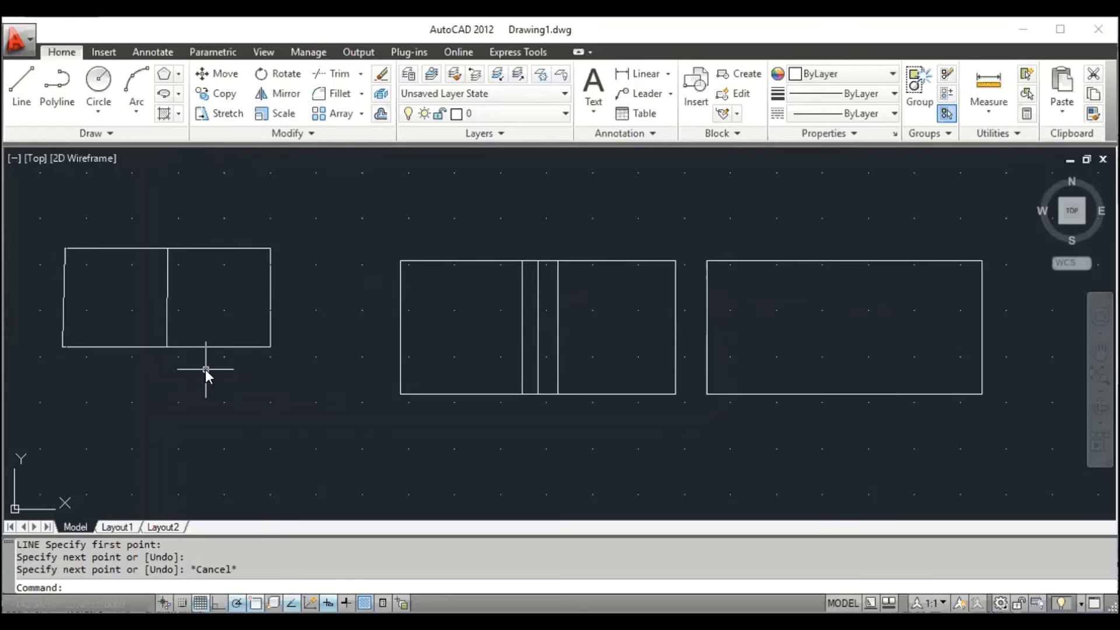
# Copy the new outline's middle line about 3.3 units to the right and once a short distance to the left.
pyautogui.write('co')
pyautogui.press('Return')
pyautogui.click(168, 320)
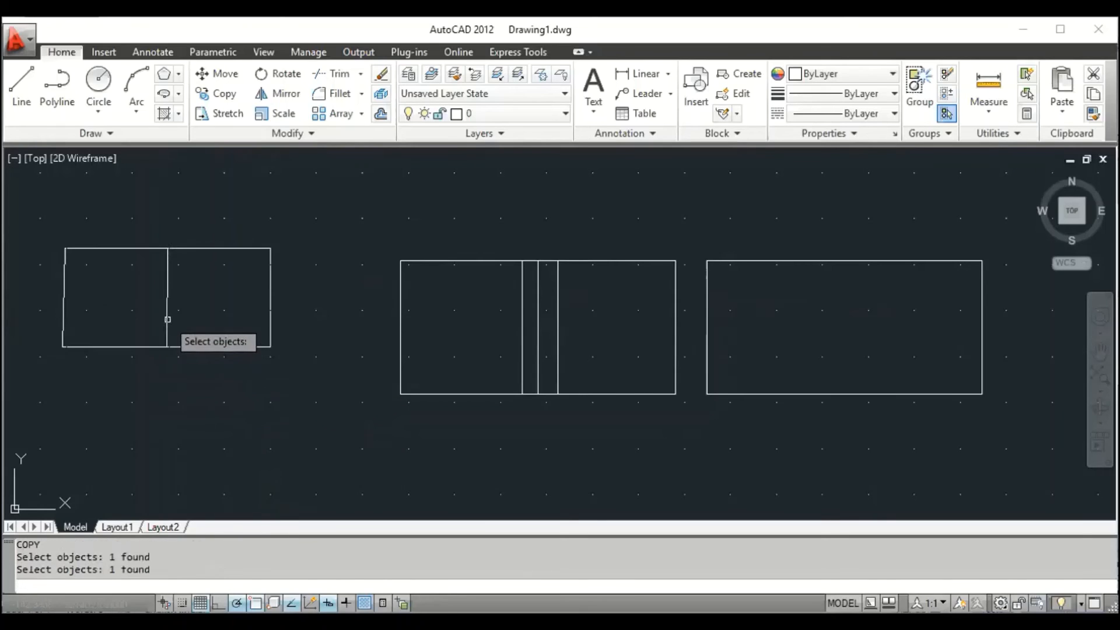
pyautogui.press('Return')
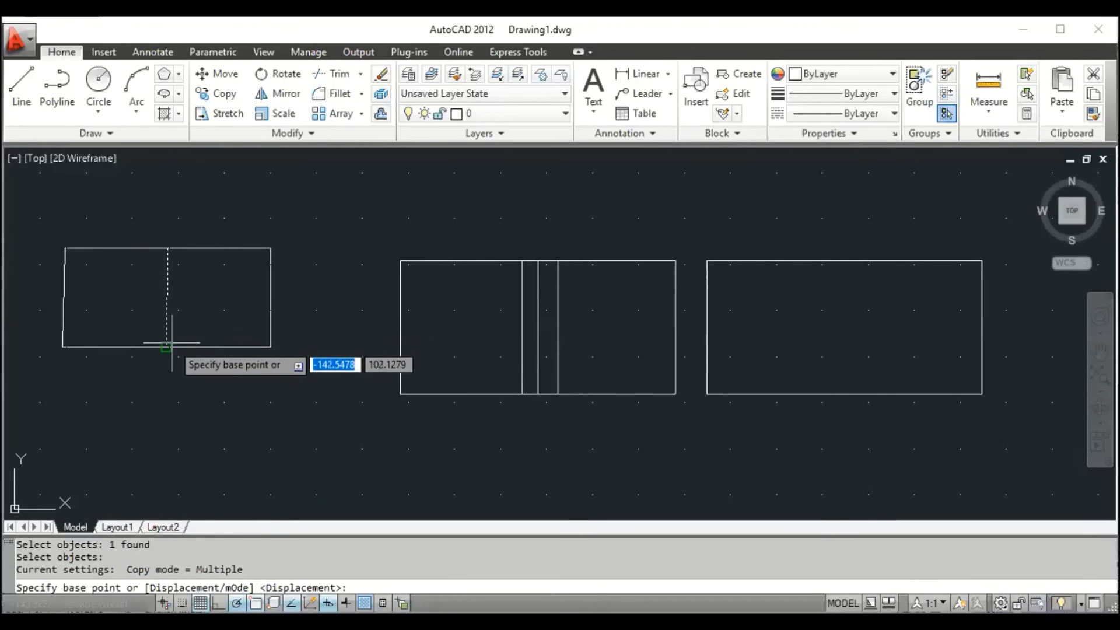
pyautogui.click(167, 347)
pyautogui.click(183, 347)
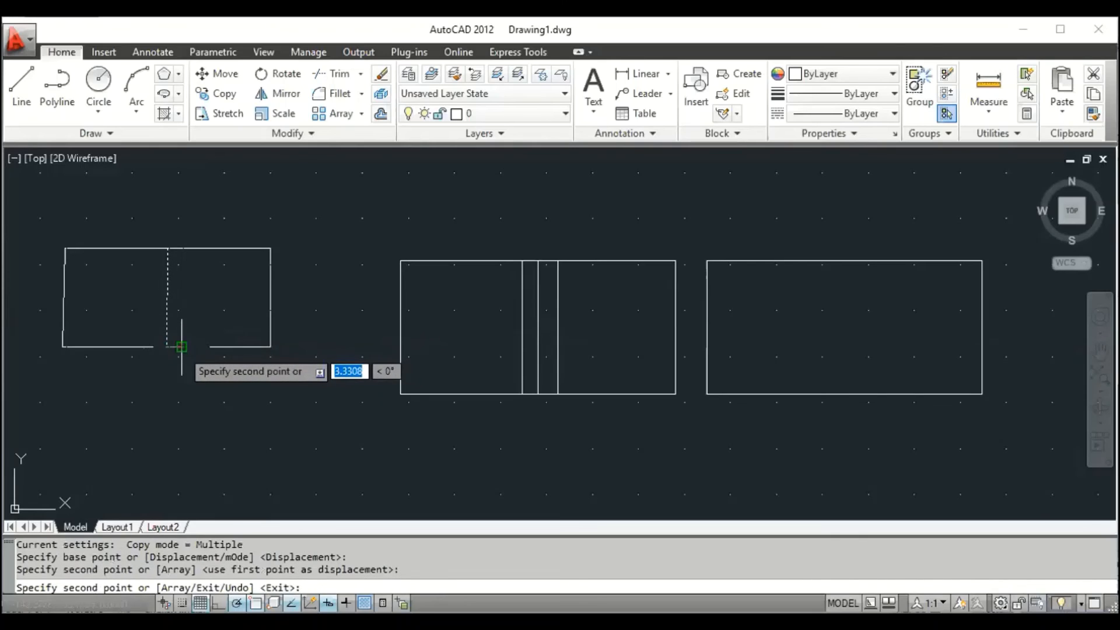
pyautogui.click(147, 348)
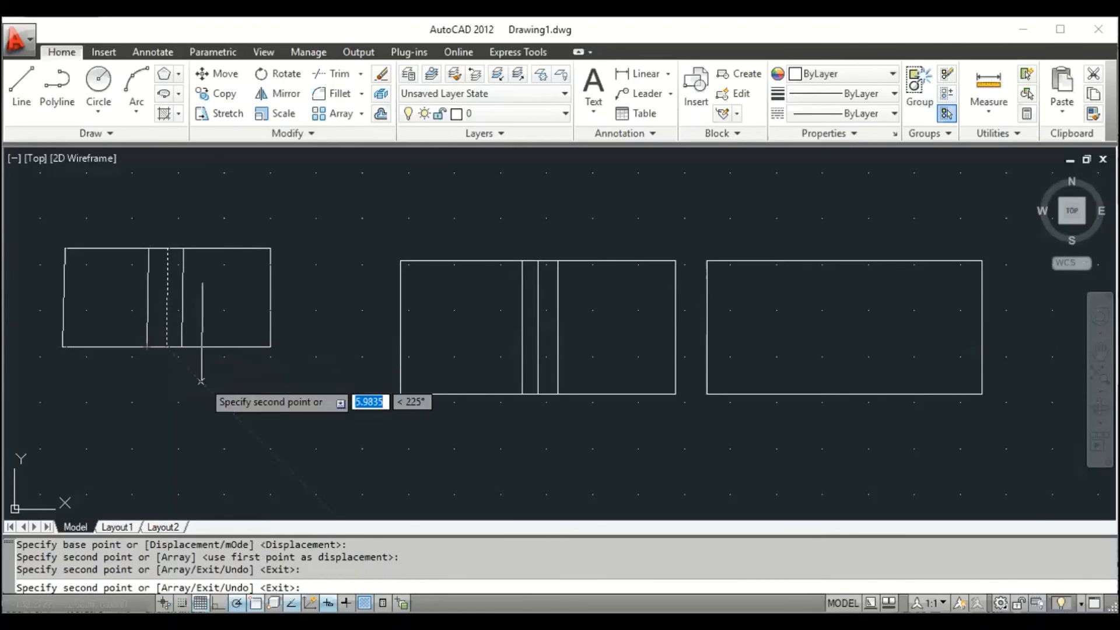
pyautogui.press('Escape')
# Using all objects as cutting edges, trim the line-built outline's bottom edge between its middle and right inner lines.
pyautogui.write('TR')
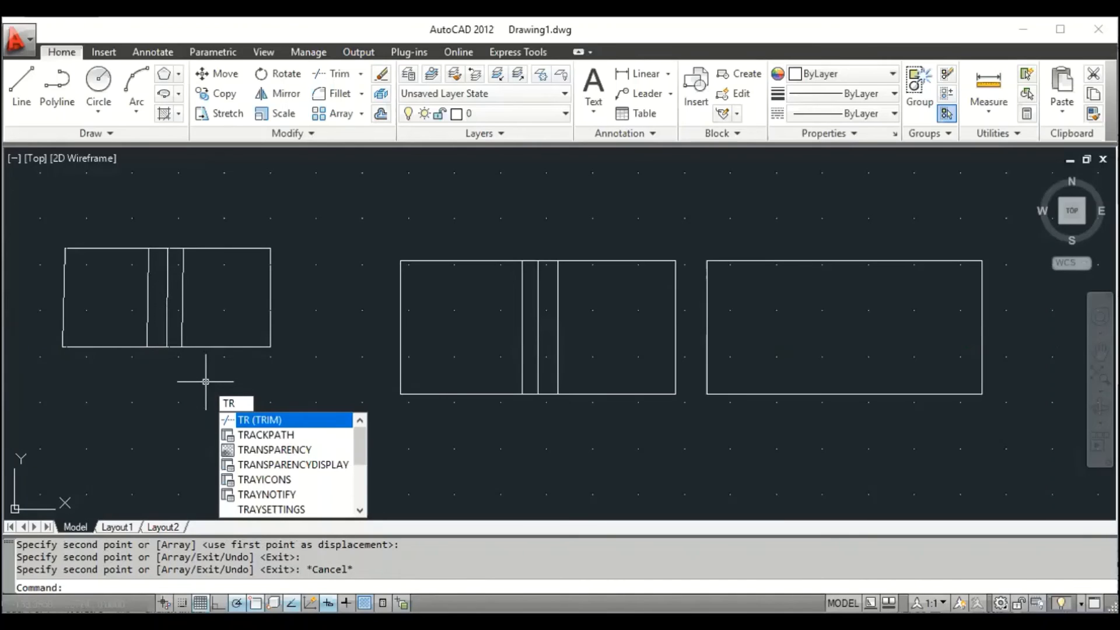
pyautogui.press('Return')
pyautogui.press('Return')
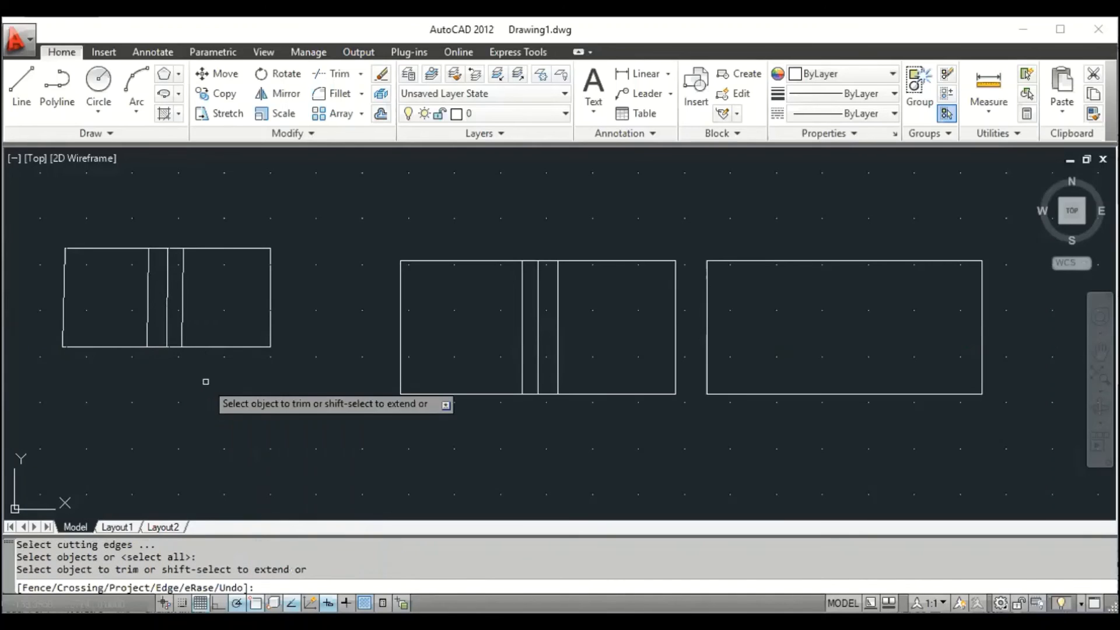
pyautogui.click(176, 347)
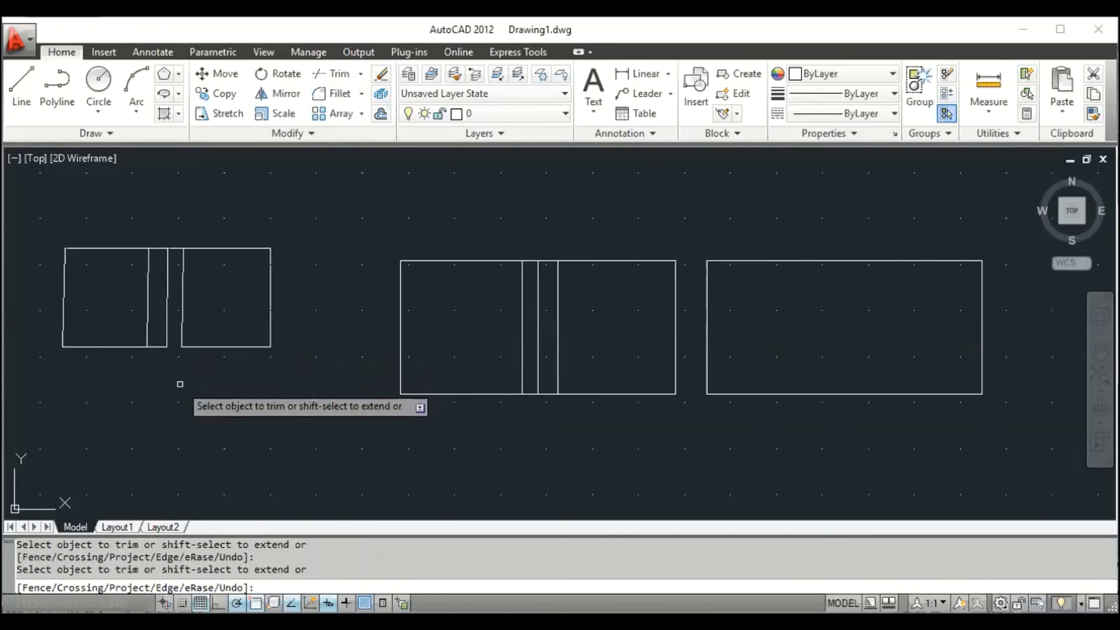
# Trim the remaining top and bottom edge pieces between the inner lines of the line-built outline and the divided rectangle.
pyautogui.click(157, 348)
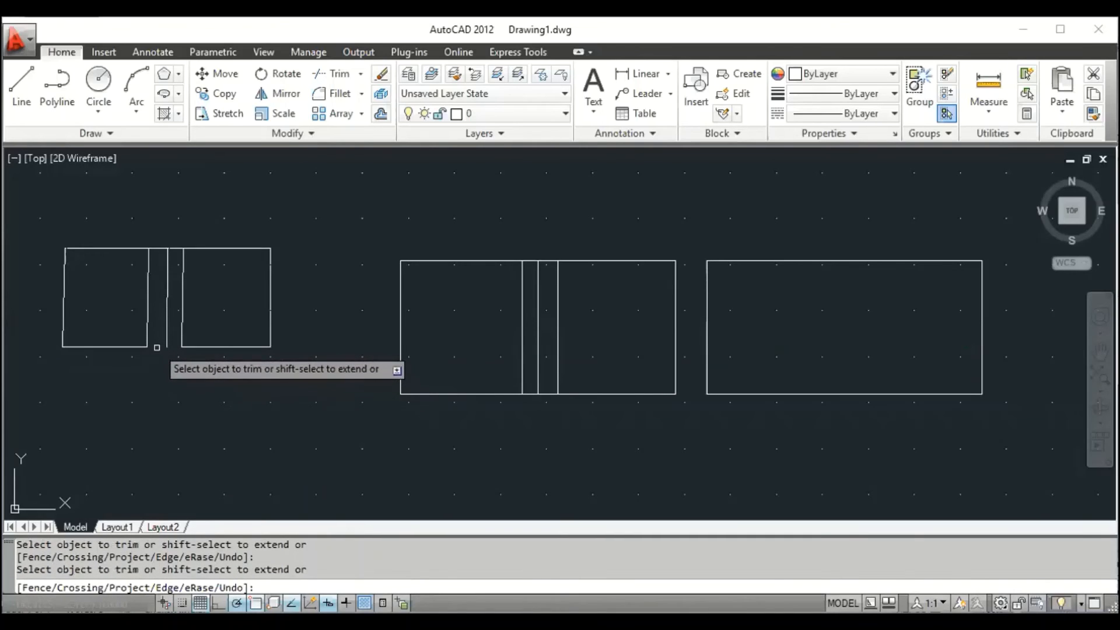
pyautogui.click(552, 395)
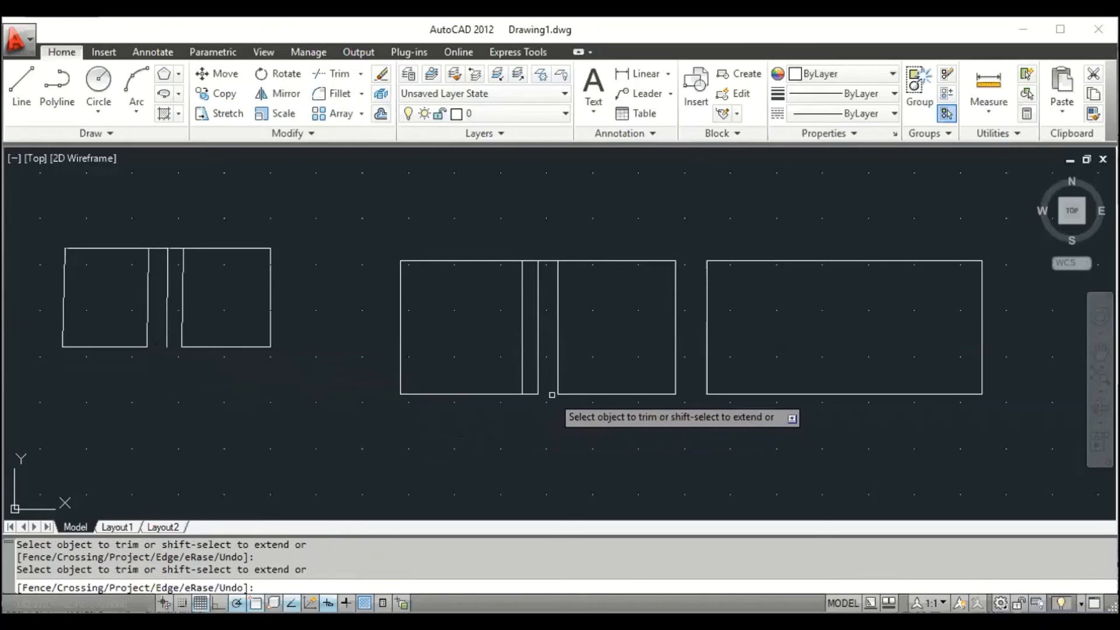
pyautogui.click(530, 394)
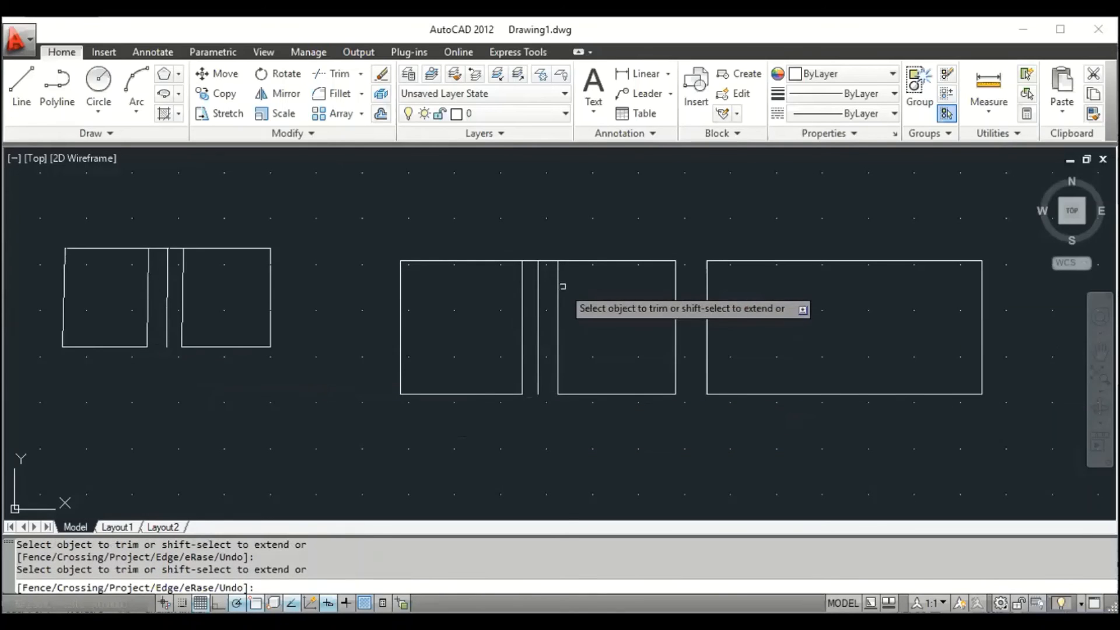
pyautogui.click(548, 261)
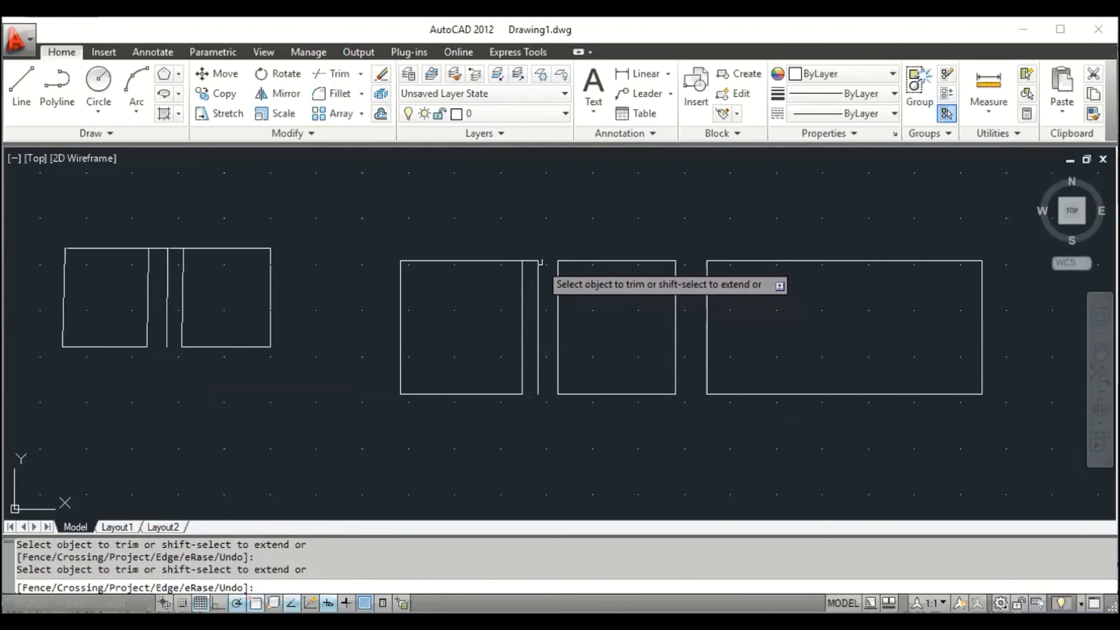
pyautogui.click(531, 261)
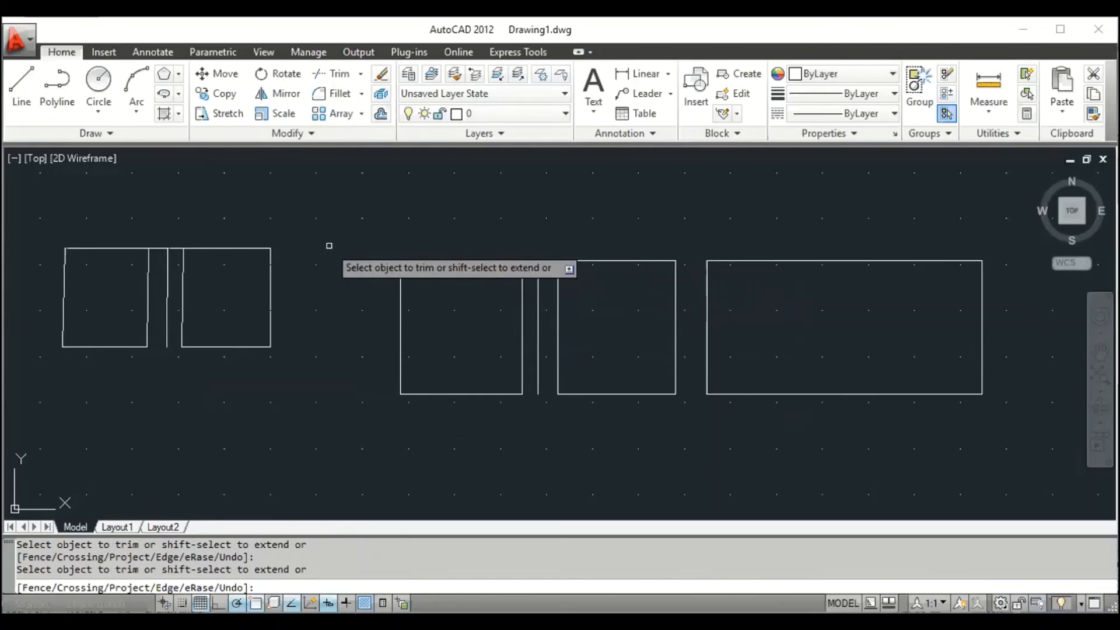
pyautogui.click(175, 248)
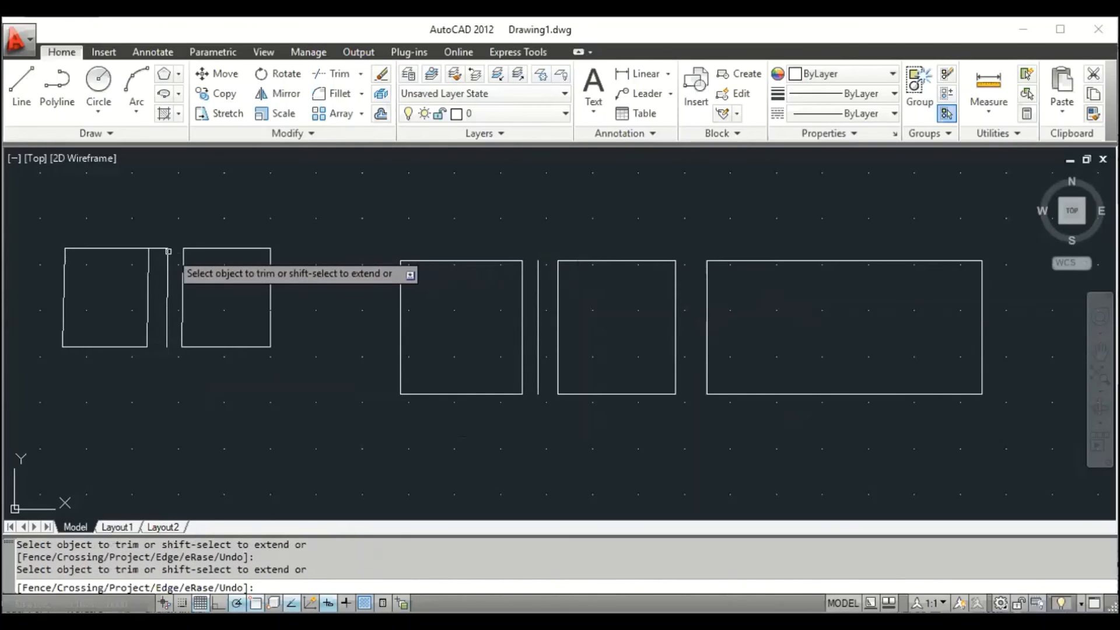
pyautogui.click(157, 248)
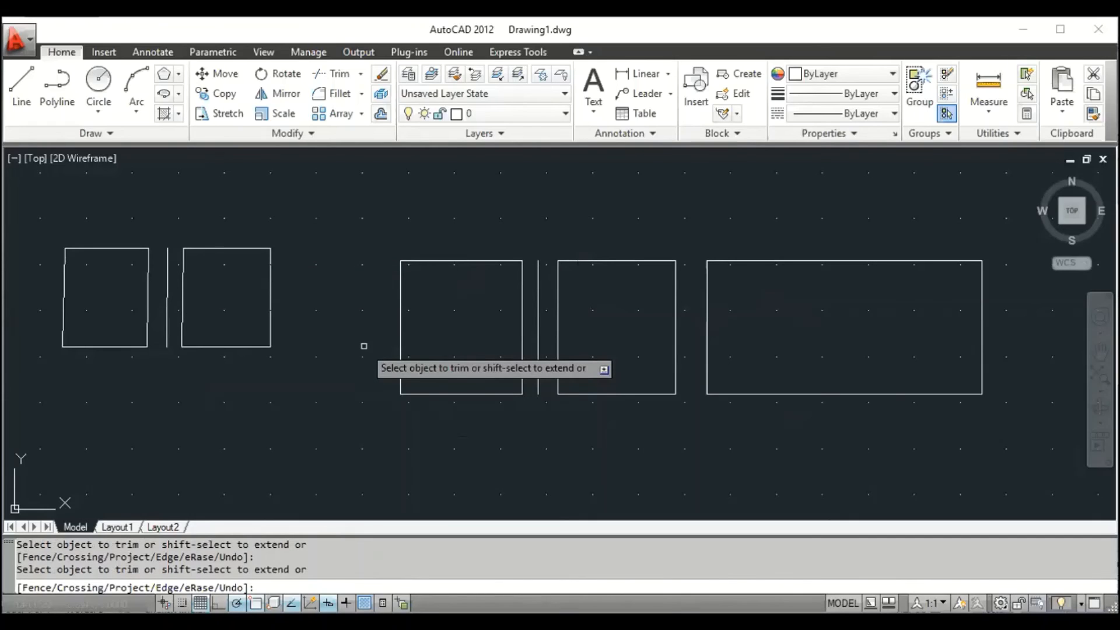
pyautogui.press('Escape')
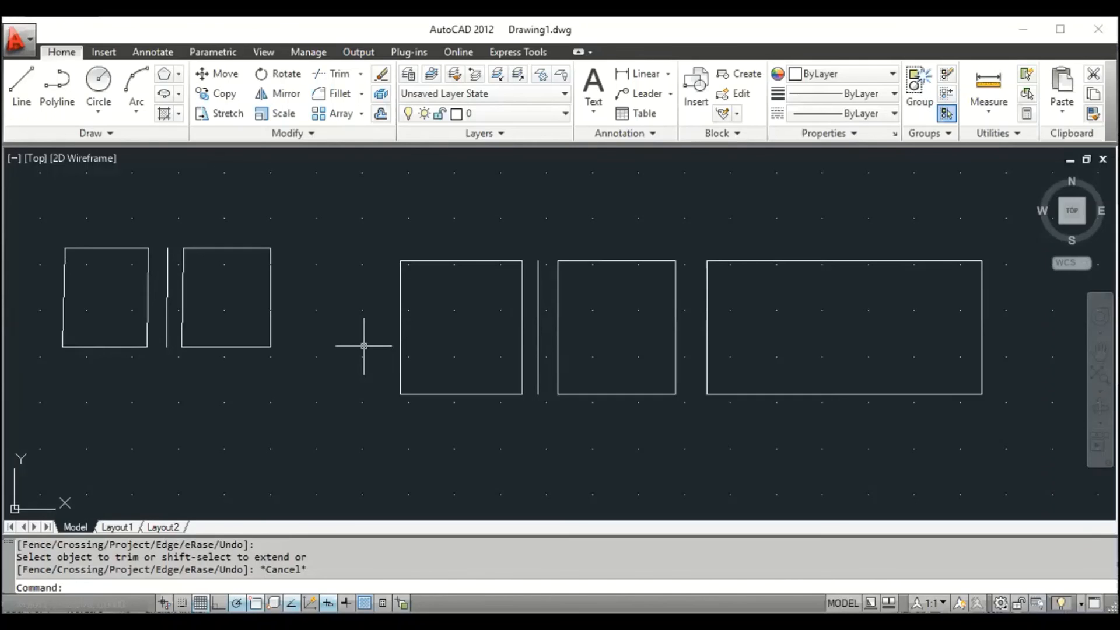
# Erase all objects in the drawing.
pyautogui.hotkey('ctrl', 'a')
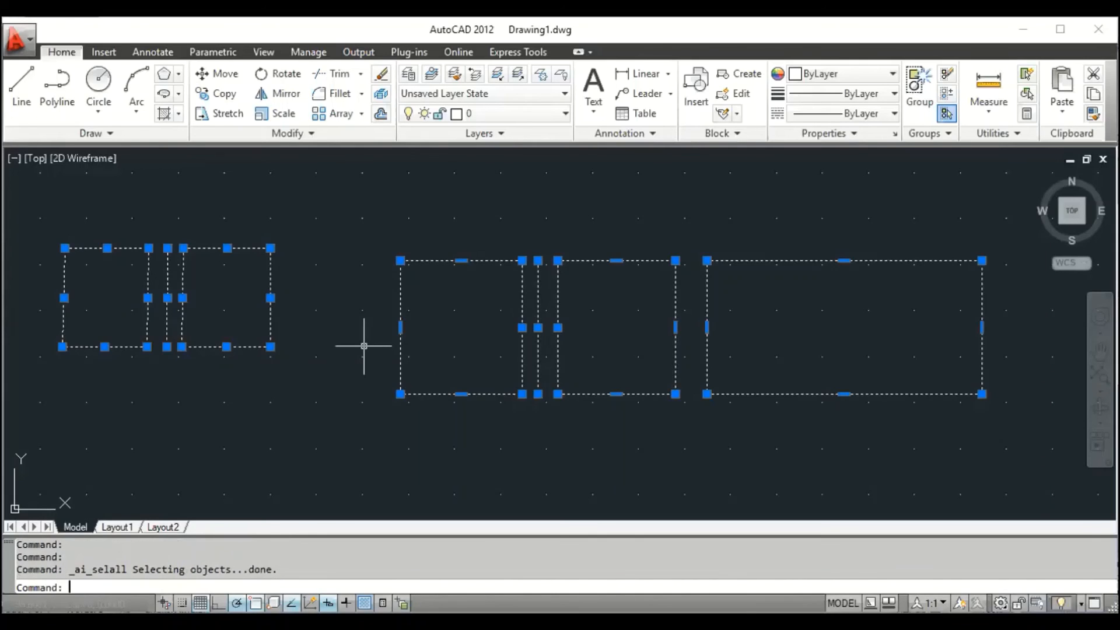
pyautogui.press('Delete')
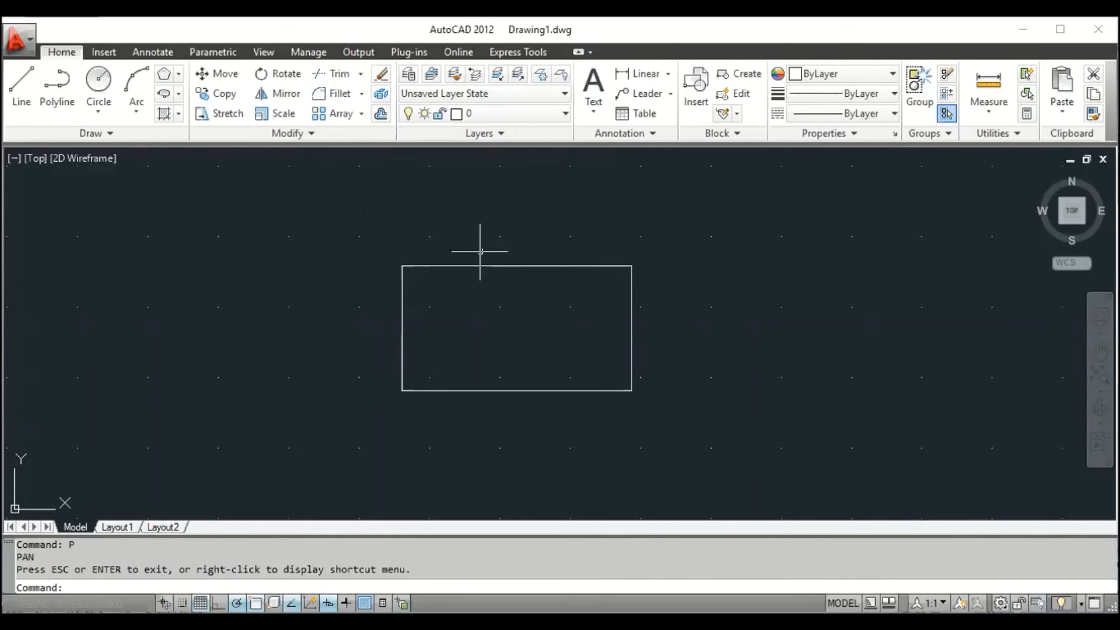
# Fillet the rectangle's upper-right corner with a radius of 5.
pyautogui.click(354, 97)
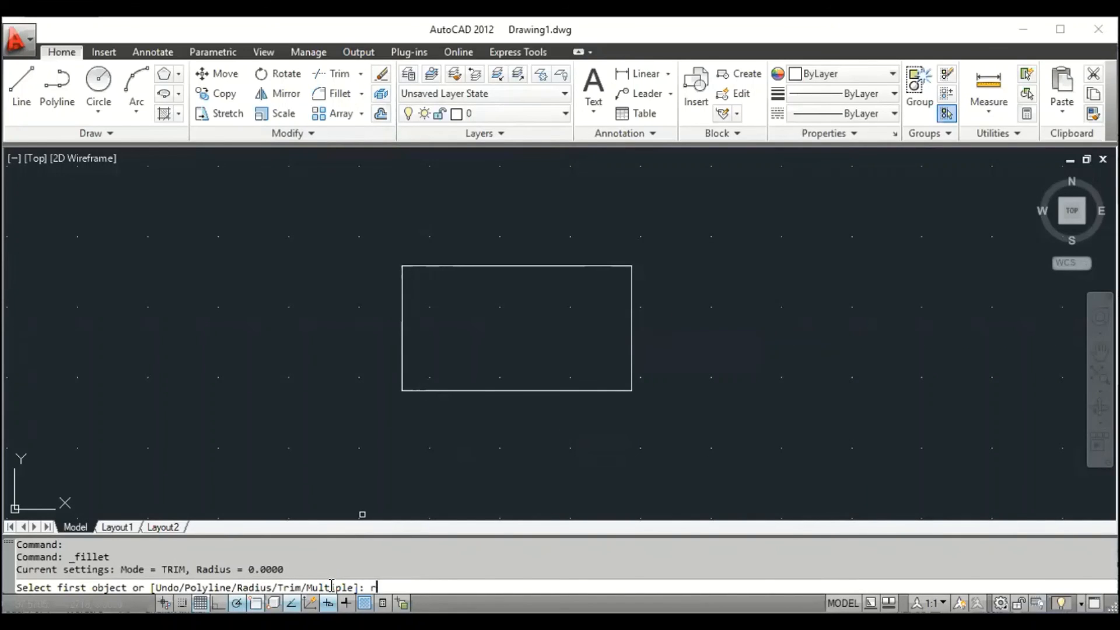
pyautogui.press('Return')
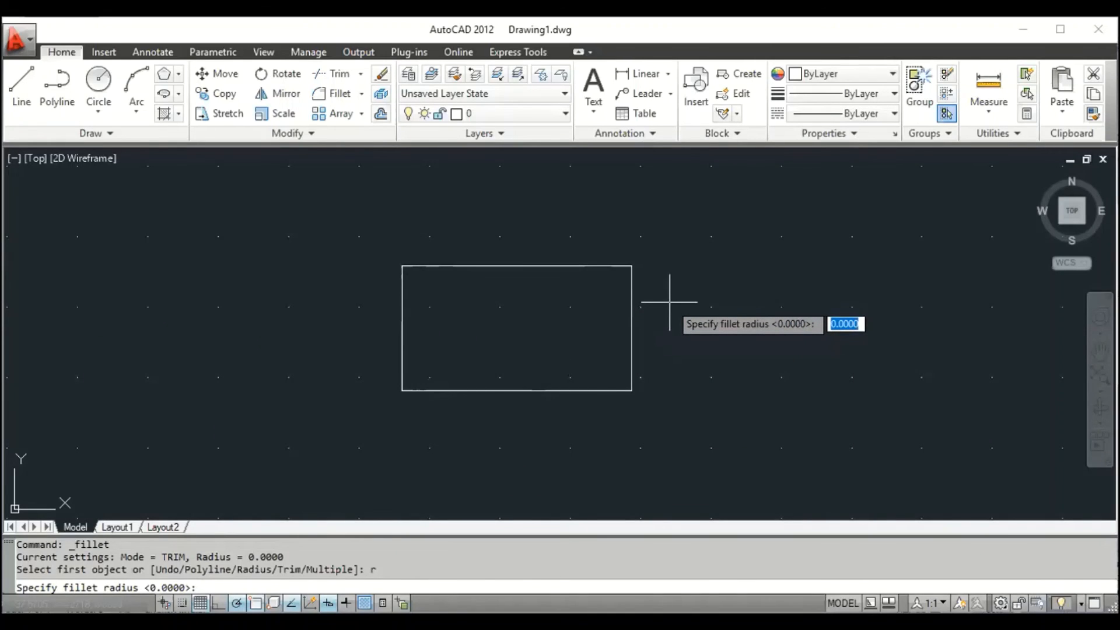
pyautogui.write('5')
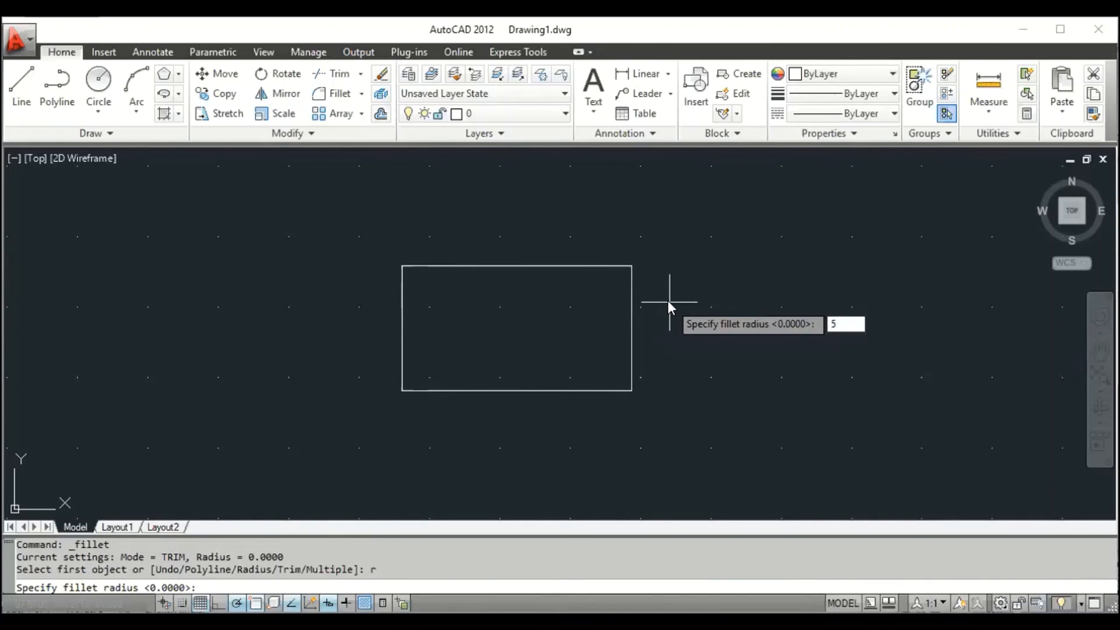
pyautogui.press('Return')
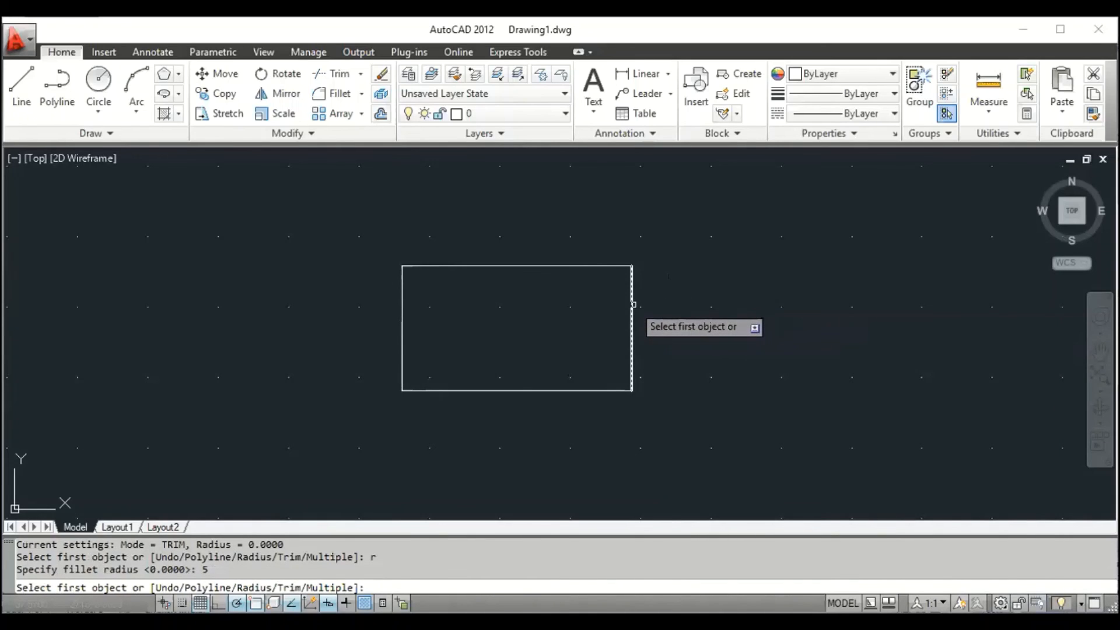
pyautogui.click(634, 303)
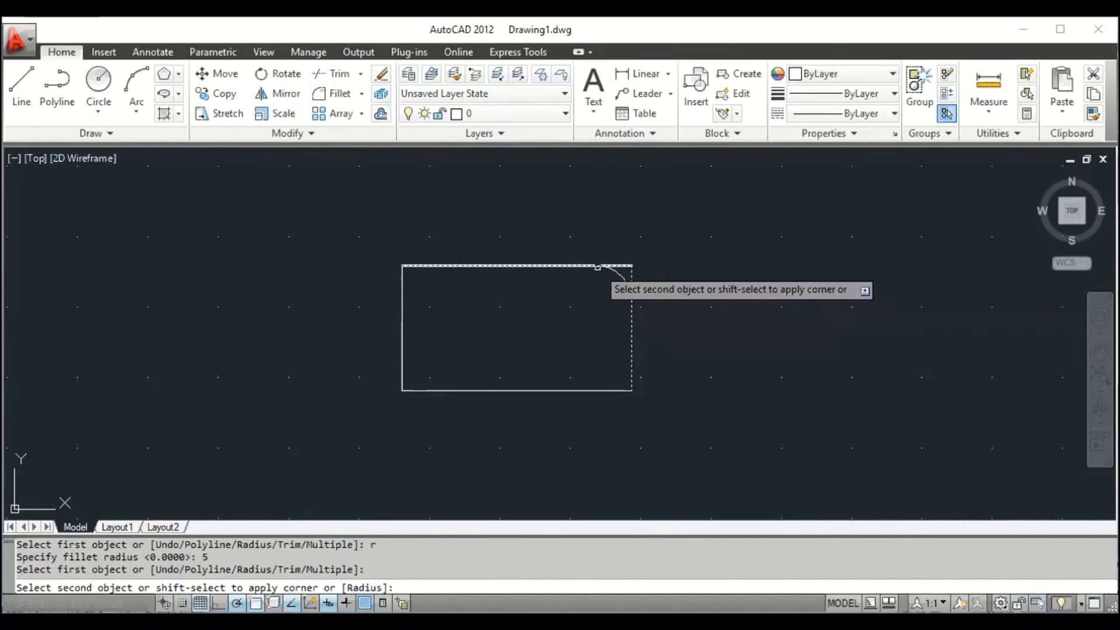
pyautogui.click(597, 267)
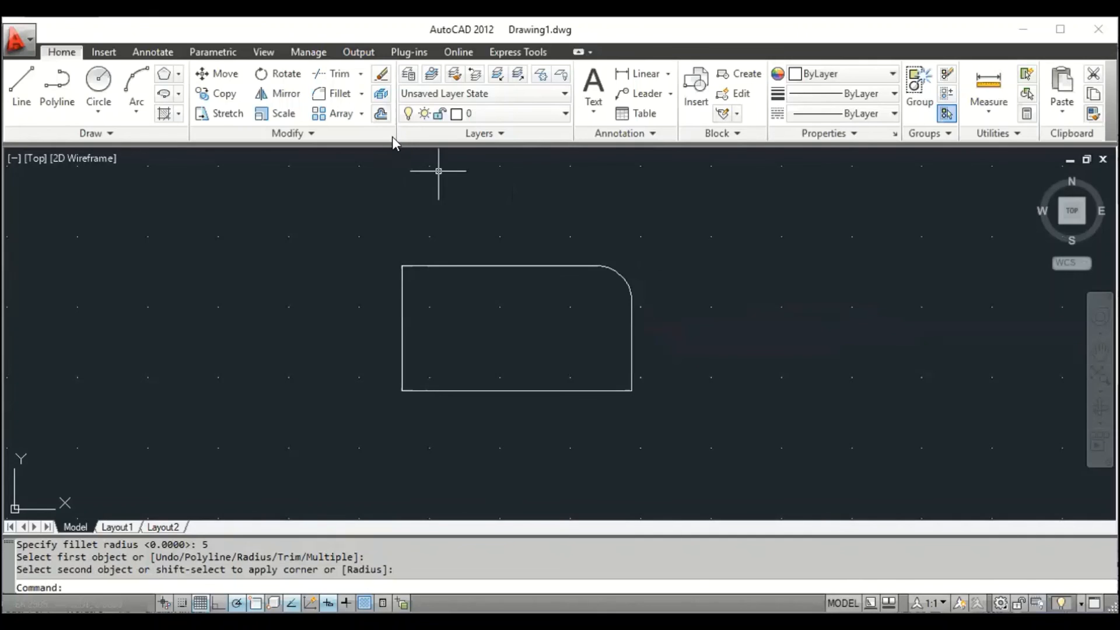
# Chamfer the rectangle's upper-left corner with both chamfer distances set to 5.
pyautogui.click(358, 94)
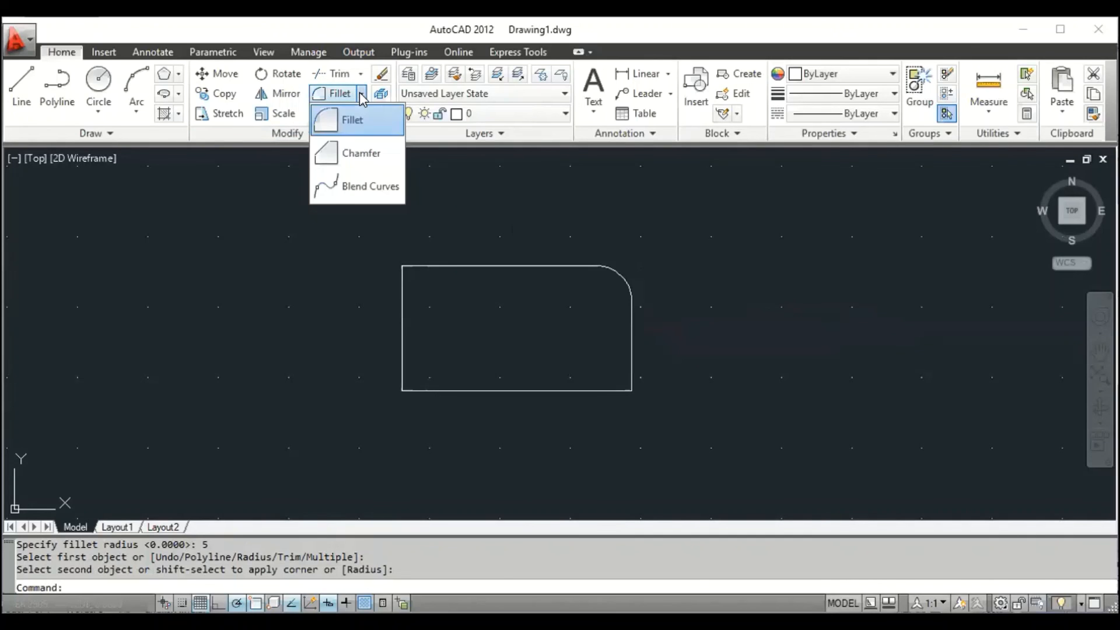
pyautogui.click(353, 156)
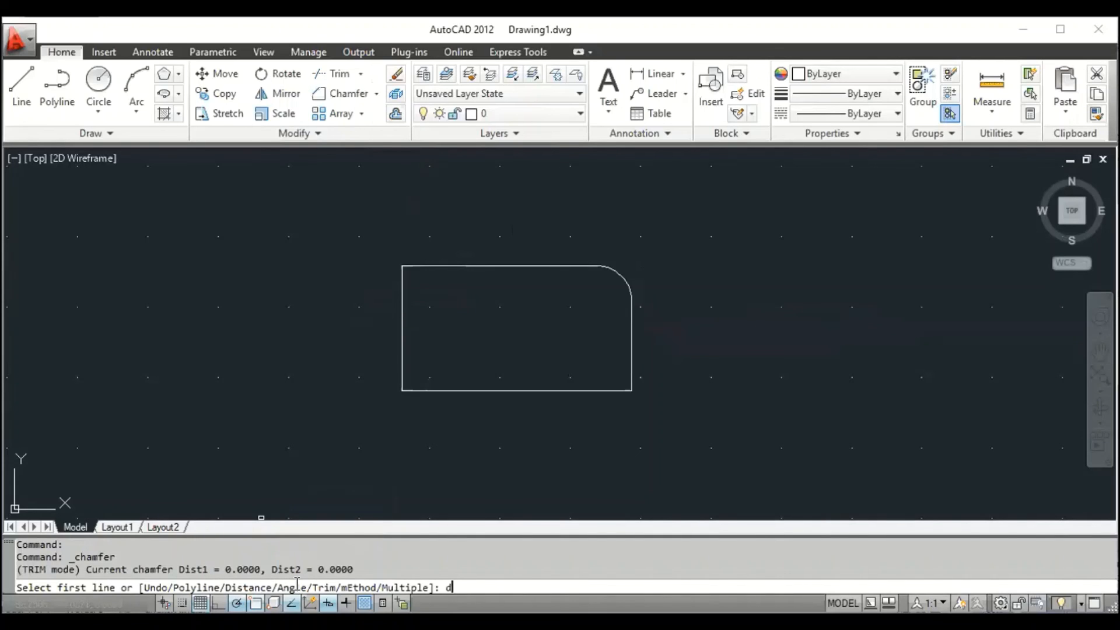
pyautogui.press('Return')
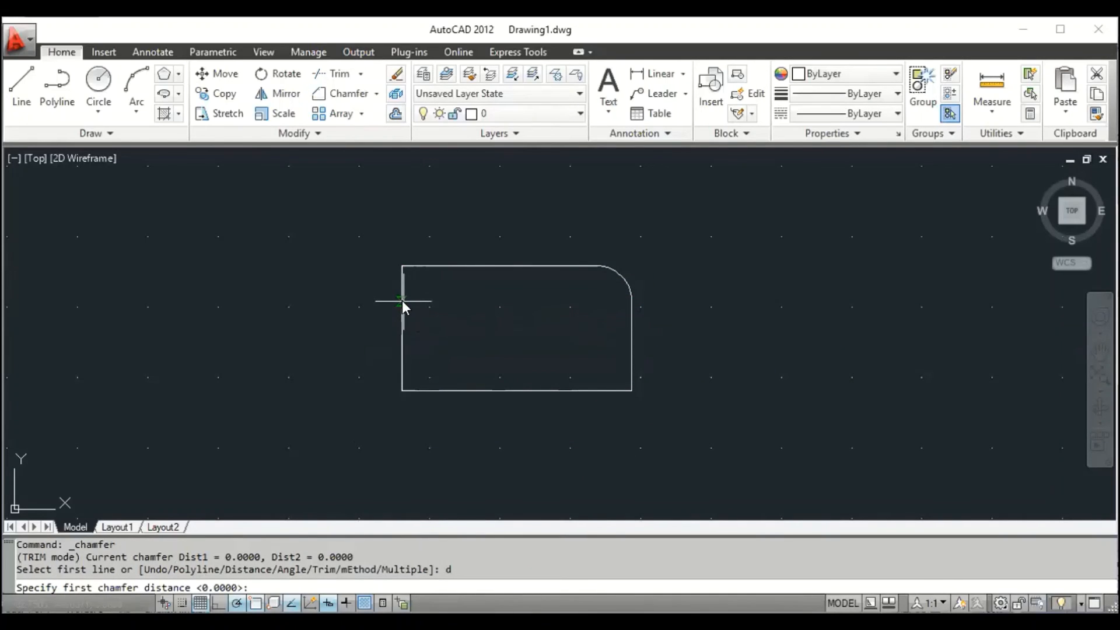
pyautogui.write('5')
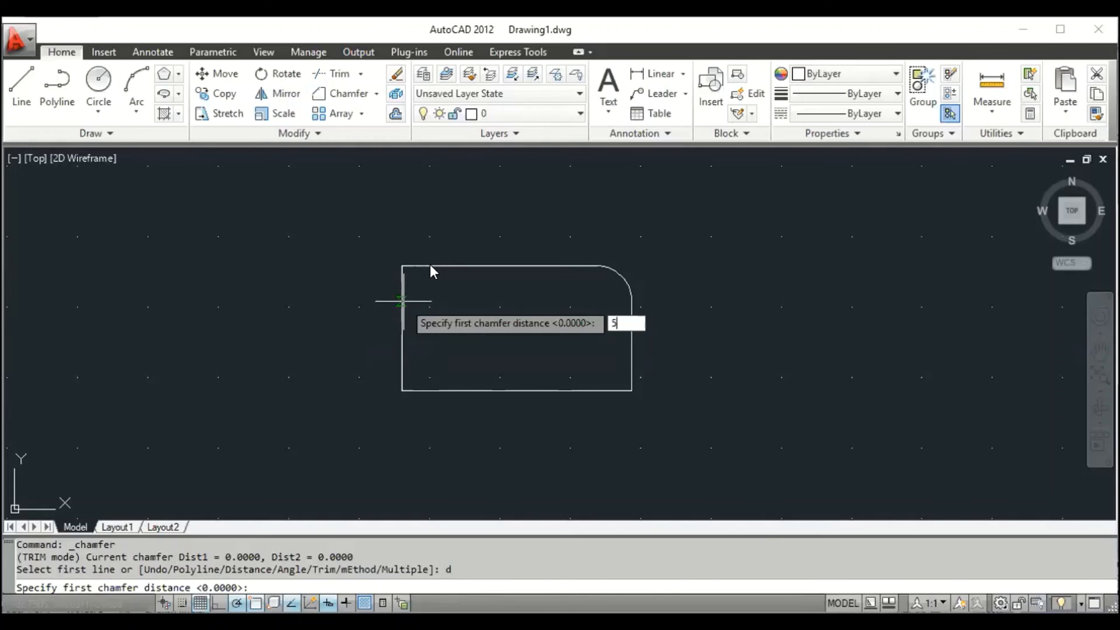
pyautogui.press('Return')
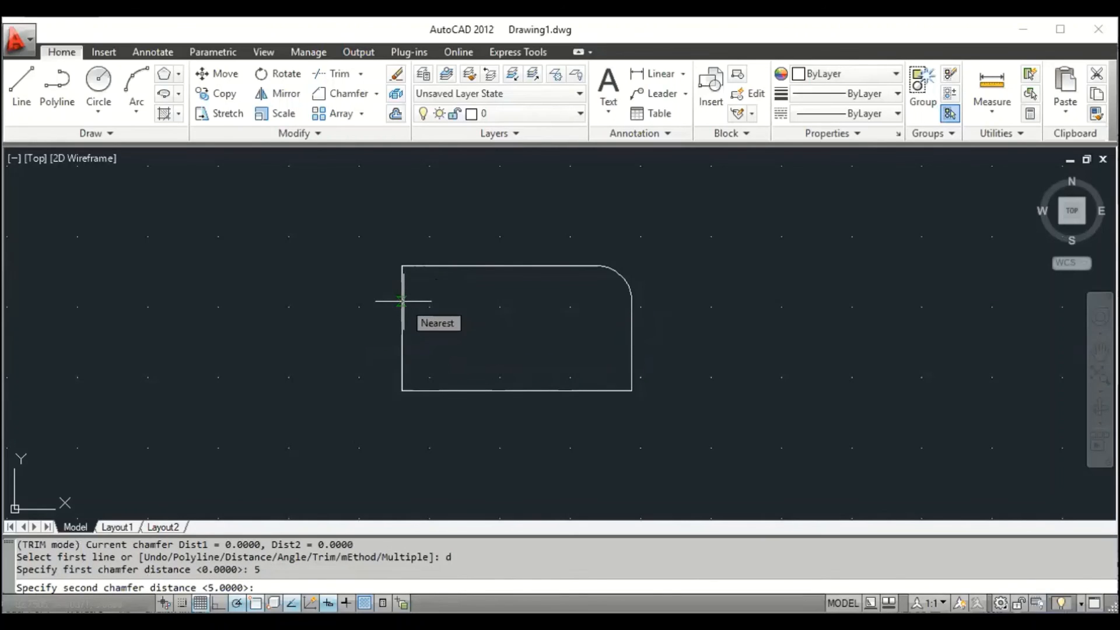
pyautogui.press('Return')
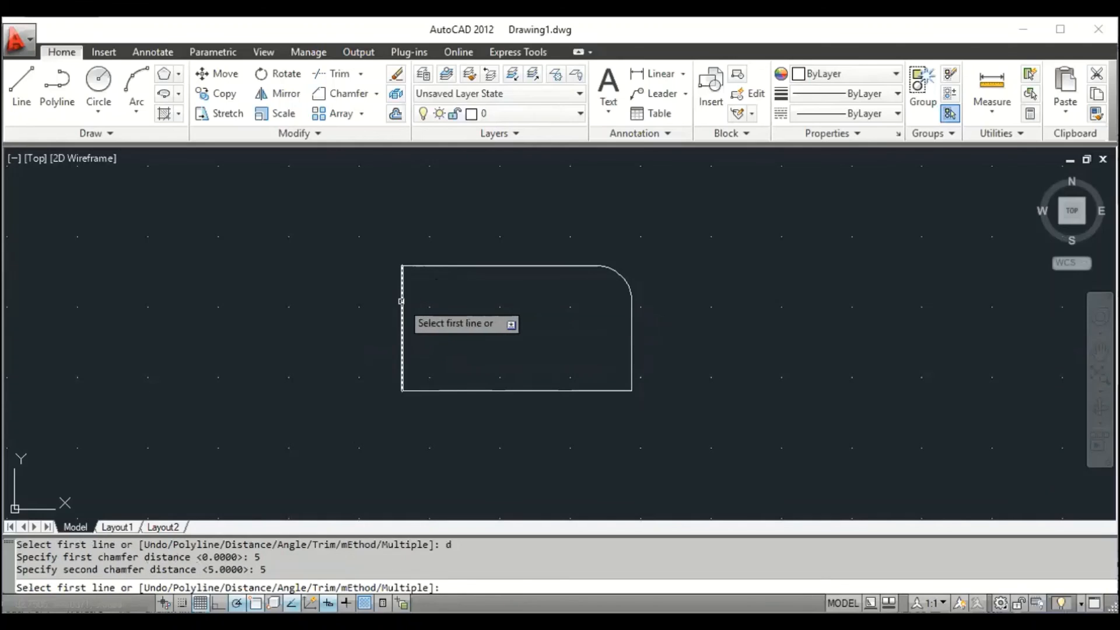
pyautogui.click(402, 300)
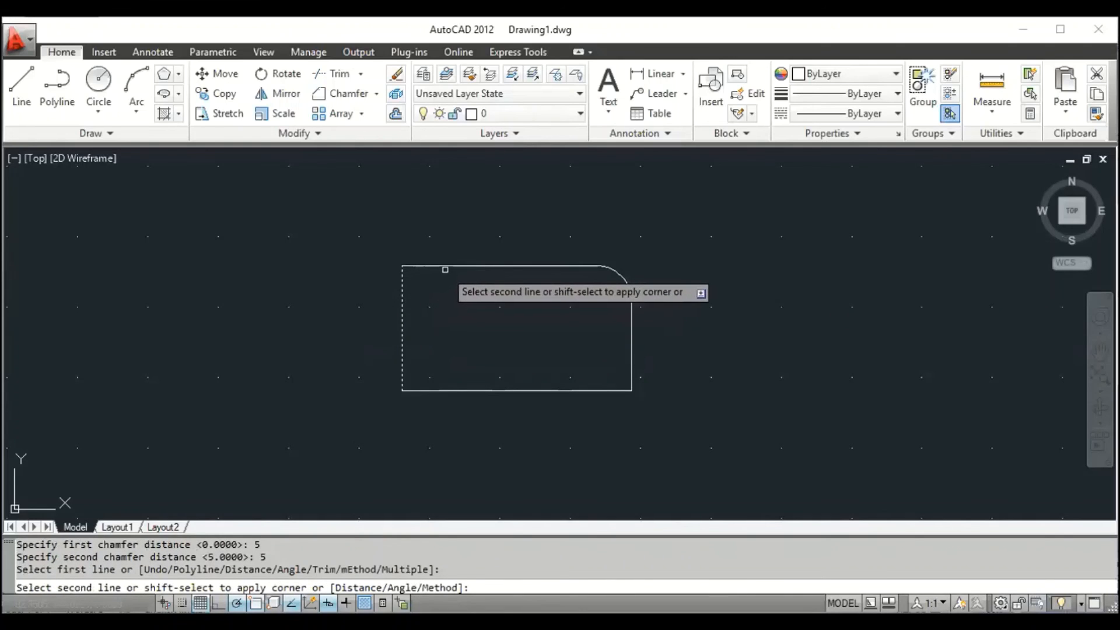
pyautogui.click(451, 267)
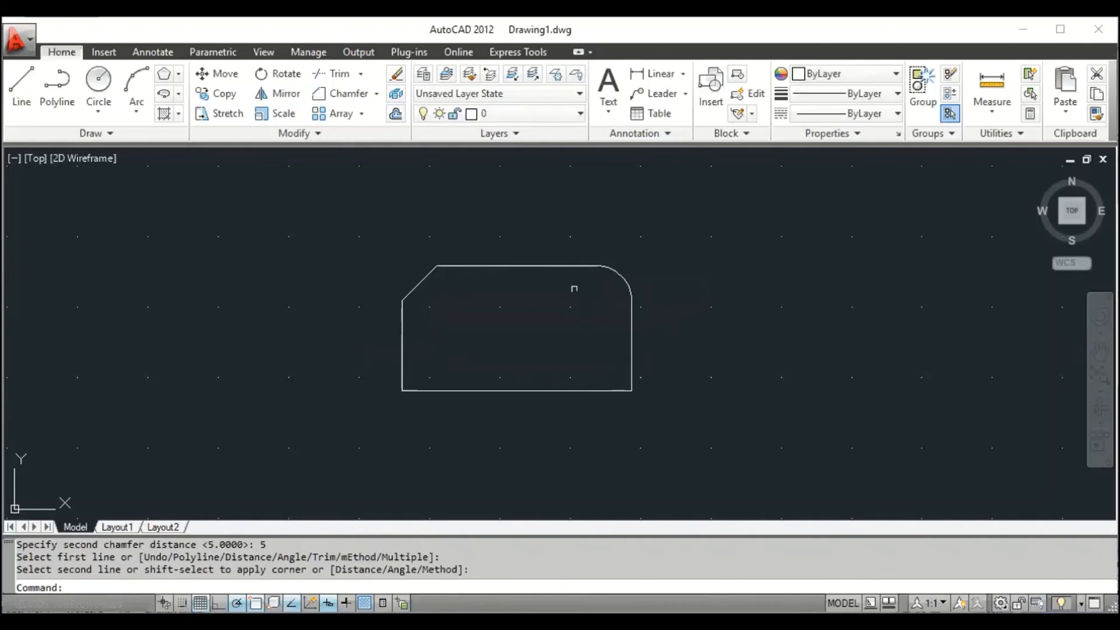
# Erase the rectangle with the filleted and chamfered corners.
pyautogui.click(690, 245)
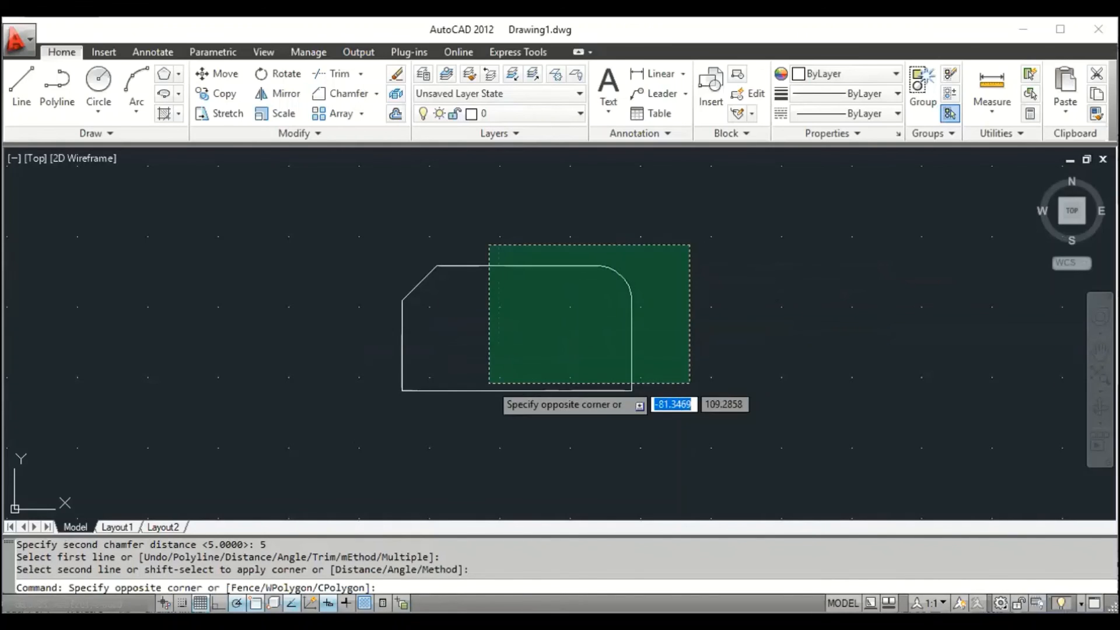
pyautogui.click(299, 413)
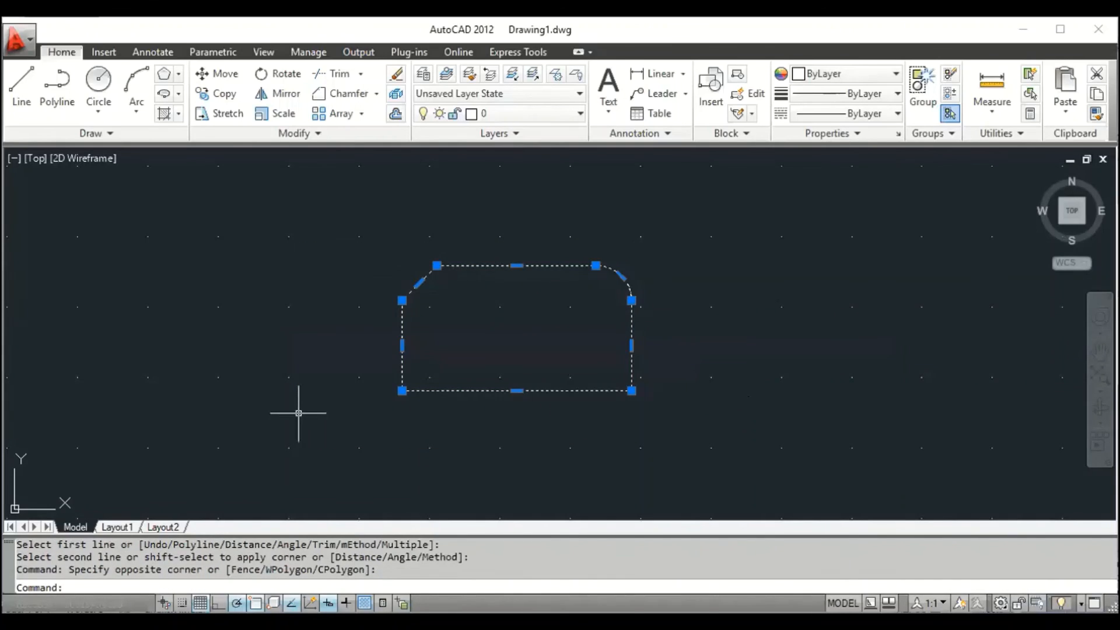
pyautogui.press('Delete')
# Draw a new rectangle with its lower-right corner 40 units diagonally from its upper-left corner.
pyautogui.write('REC')
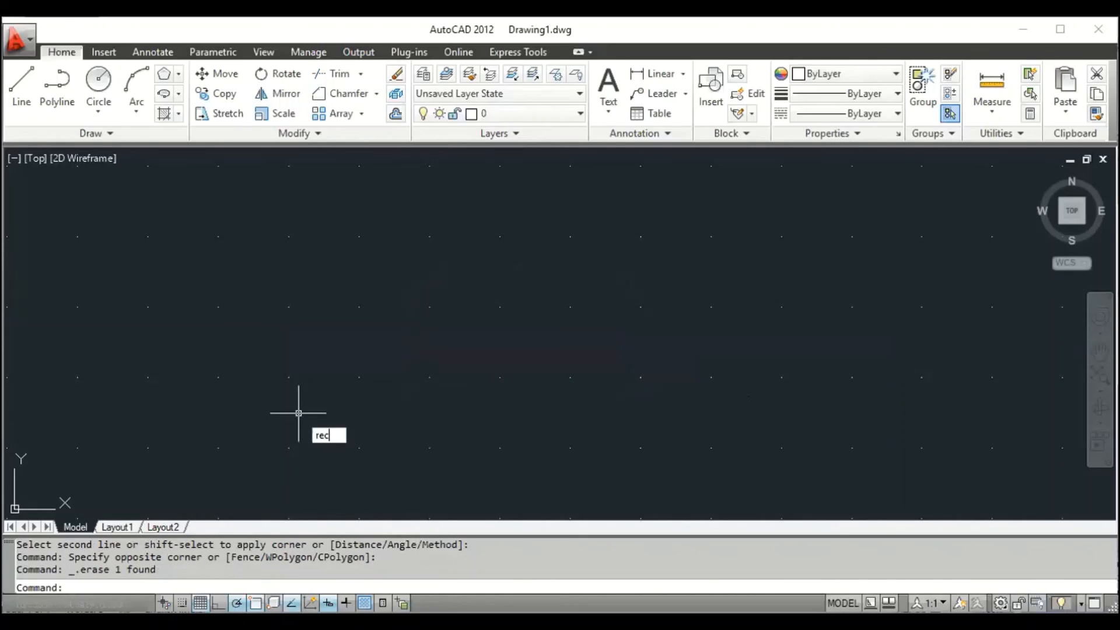
pyautogui.press('Return')
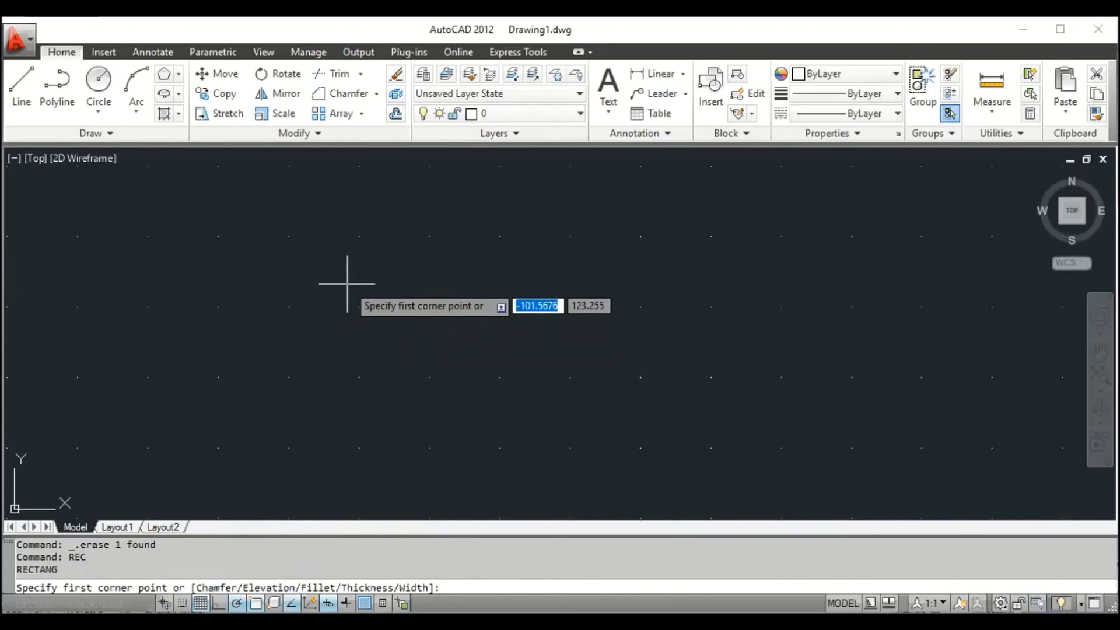
pyautogui.click(351, 268)
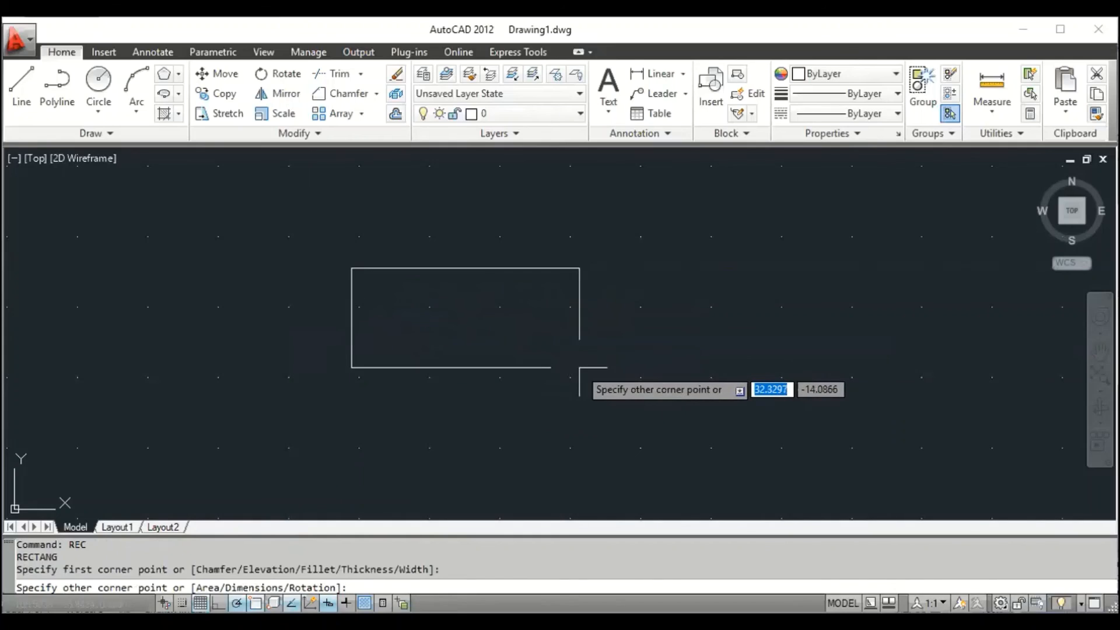
pyautogui.write('40')
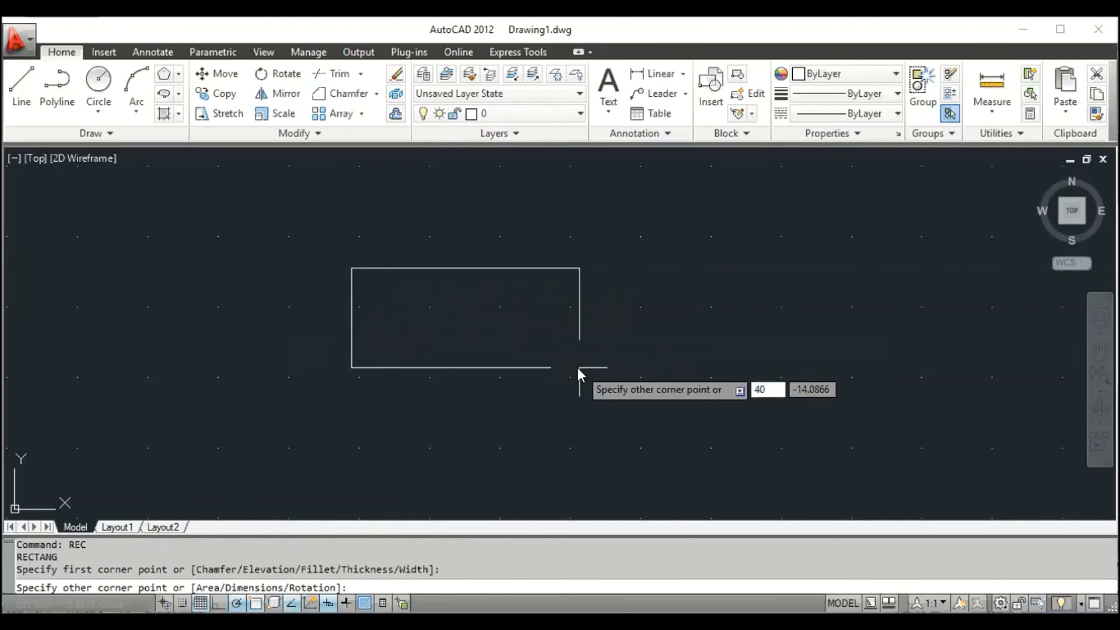
pyautogui.press('Return')
pyautogui.write('20')
pyautogui.press('Return')
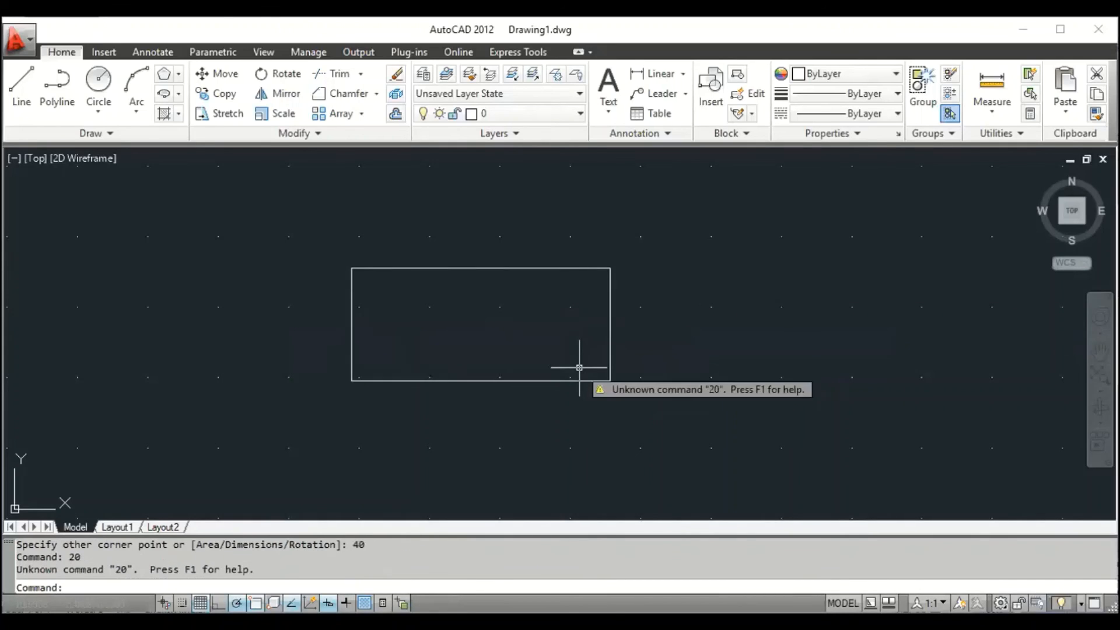
pyautogui.press('Escape')
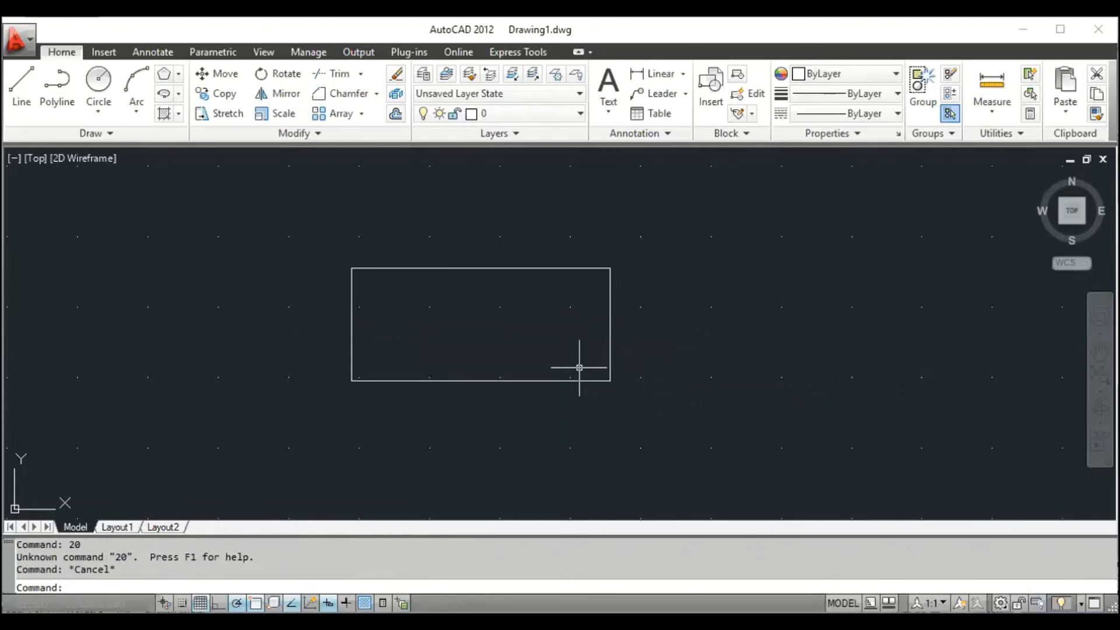
# Fillet the new rectangle's upper-right corner with a radius of 4.
pyautogui.click(377, 94)
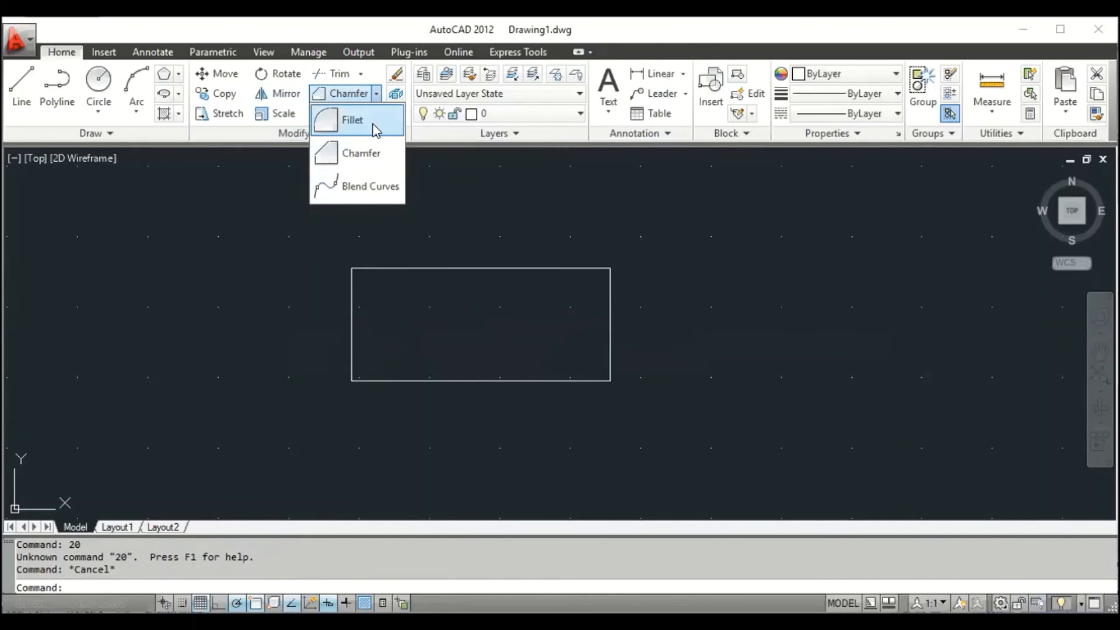
pyautogui.click(376, 121)
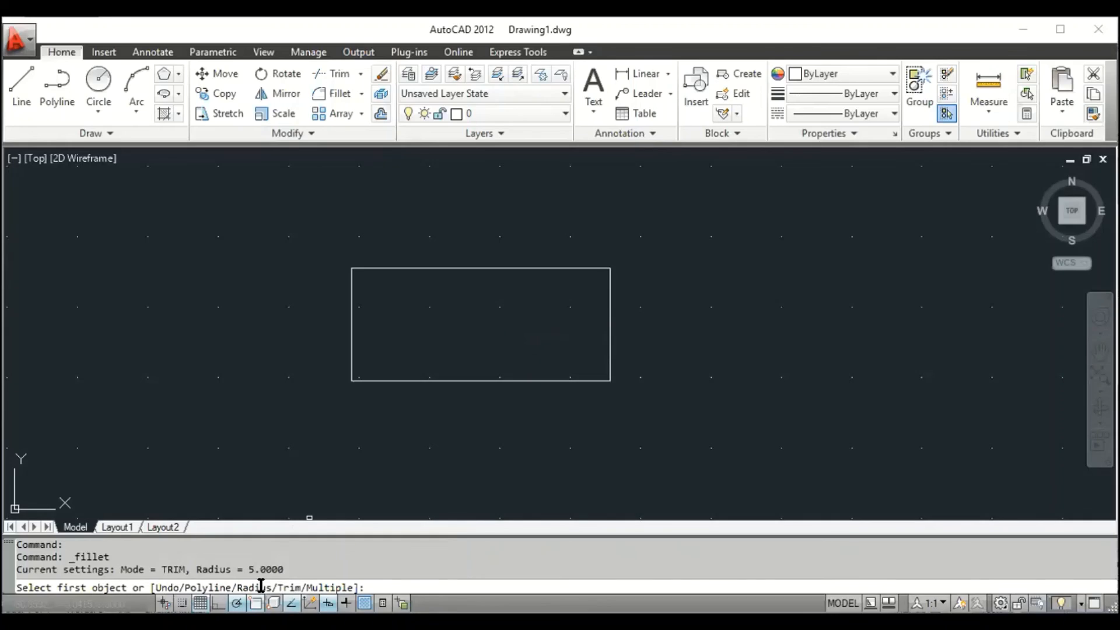
pyautogui.write('r')
pyautogui.press('Return')
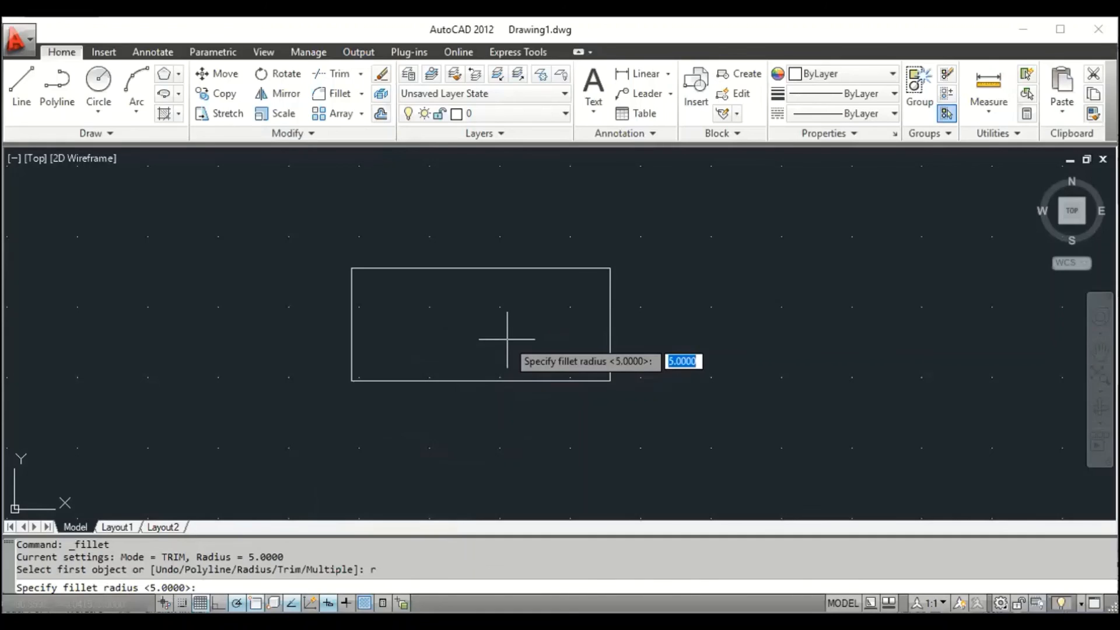
pyautogui.write('4')
pyautogui.press('Return')
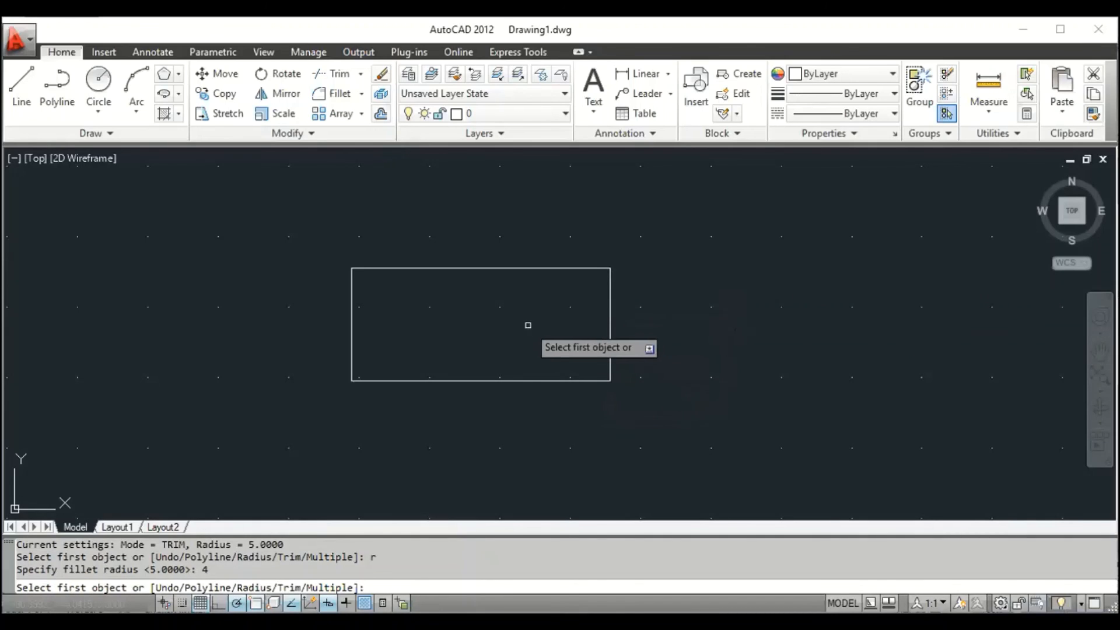
pyautogui.click(611, 310)
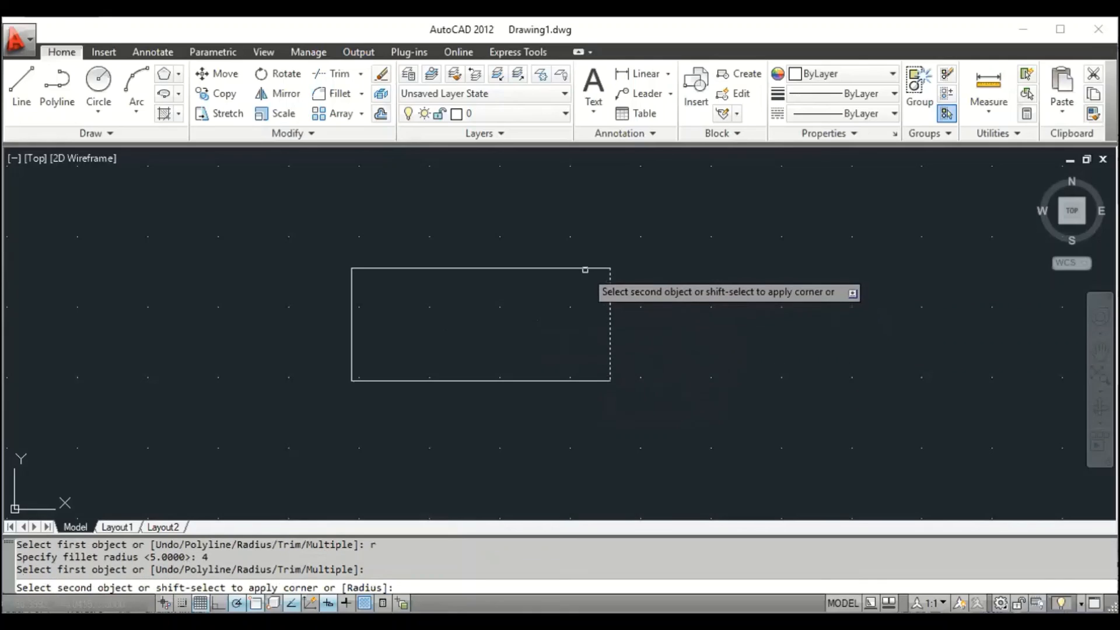
pyautogui.click(575, 269)
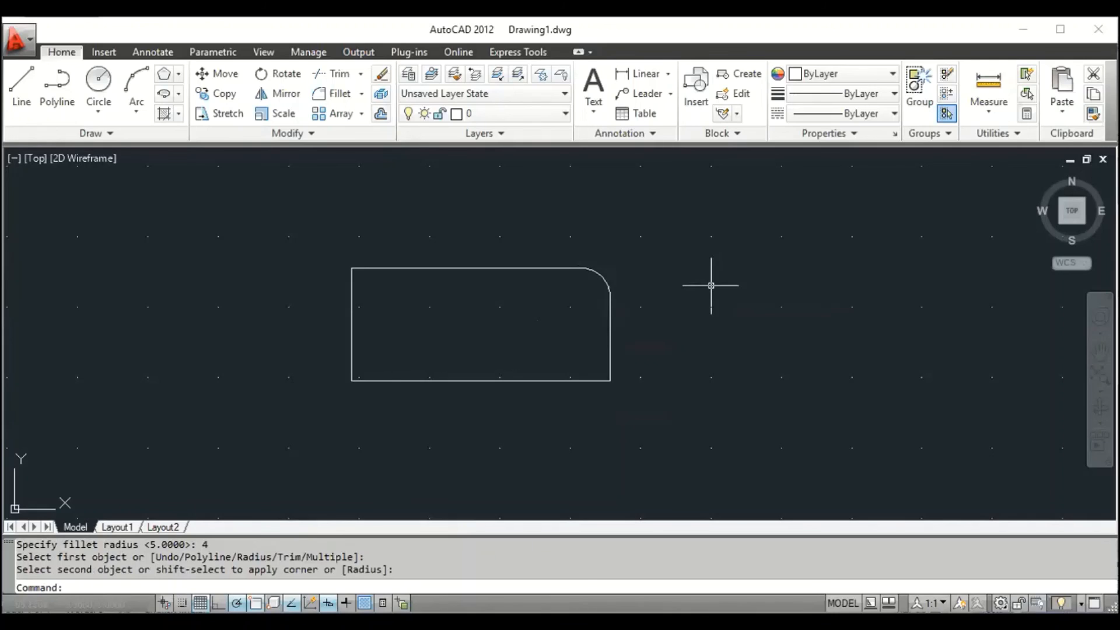
# Chamfer the rectangle's upper-left corner, setting both the first and second chamfer distances to 5.
pyautogui.click(362, 93)
pyautogui.click(353, 152)
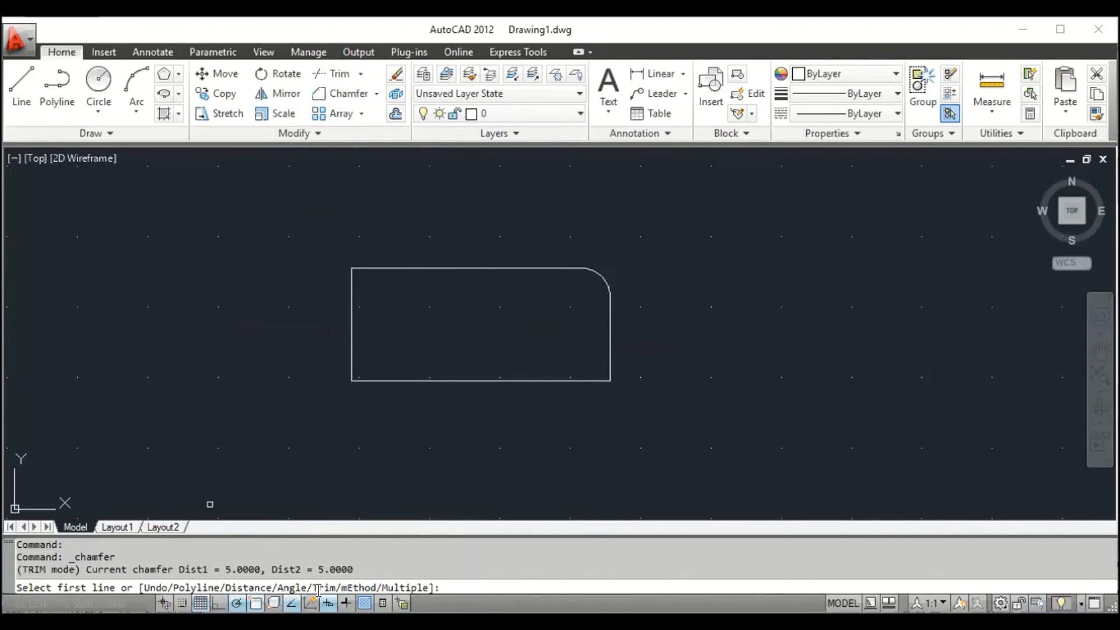
pyautogui.write('d')
pyautogui.press('Return')
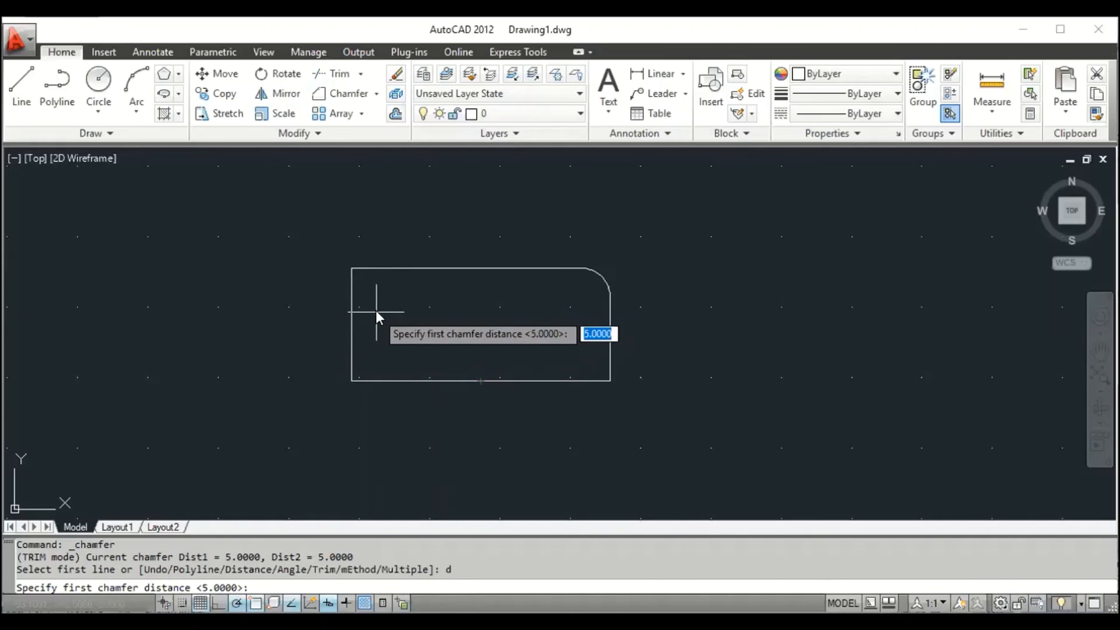
pyautogui.write('5')
pyautogui.press('Return')
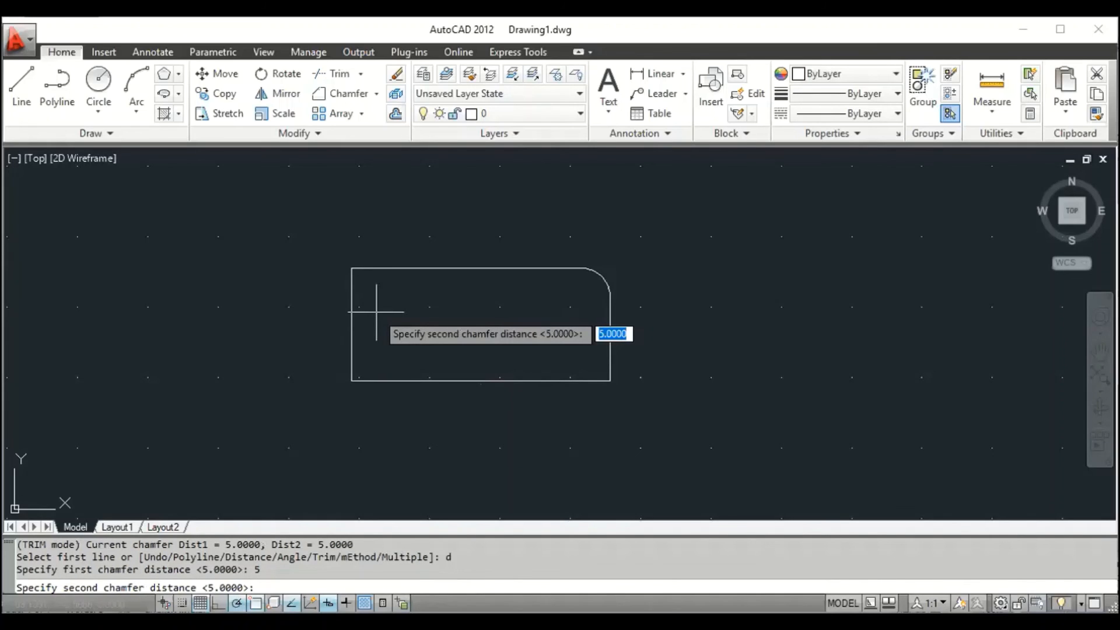
pyautogui.write('5')
pyautogui.press('Return')
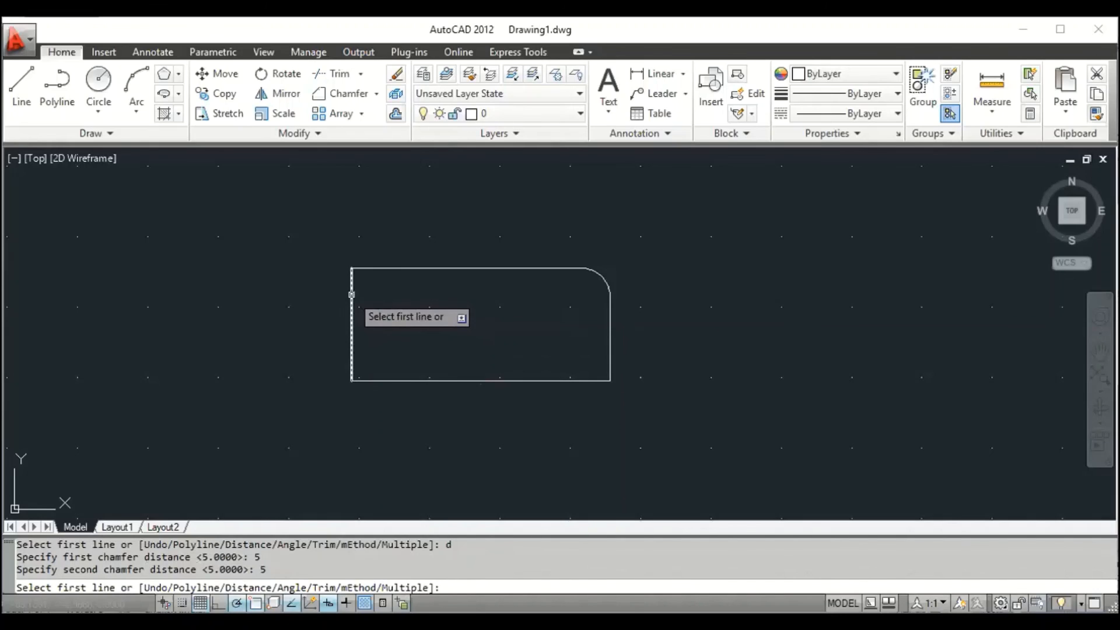
pyautogui.click(351, 295)
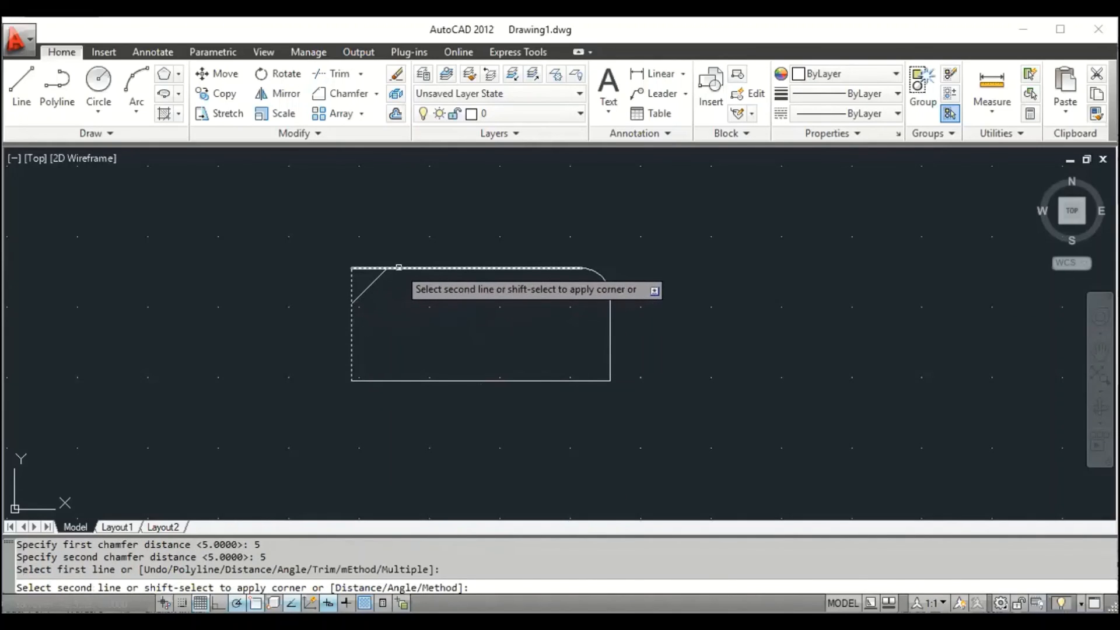
pyautogui.click(398, 268)
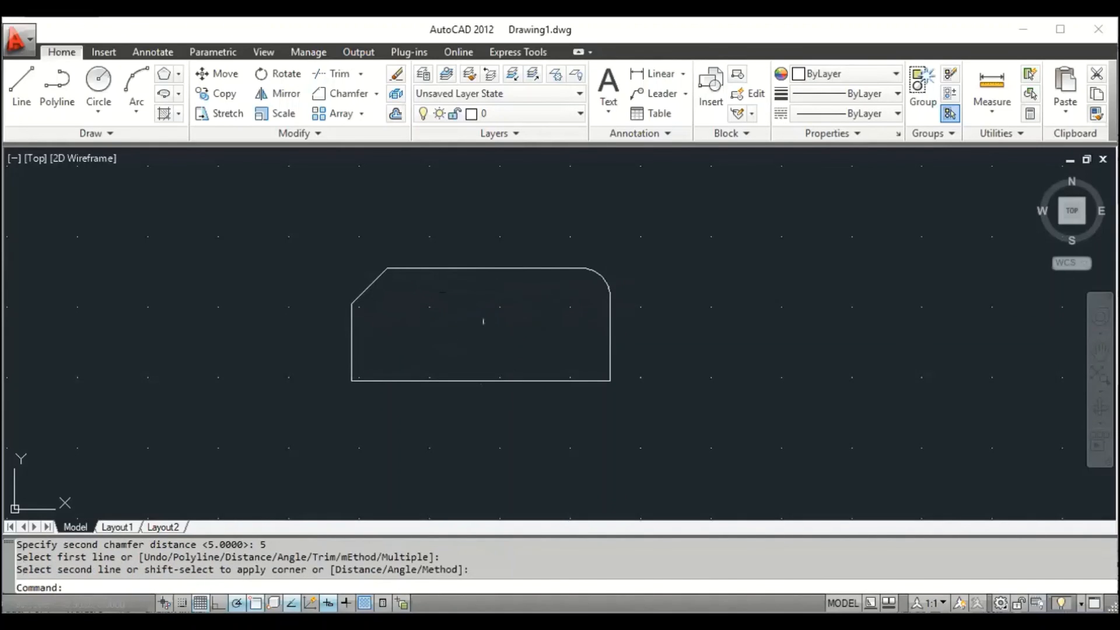
# Select everything in the drawing and erase it, removing the filleted and chamfered rectangle.
pyautogui.click(649, 250)
pyautogui.hotkey('ctrl', 'a')
pyautogui.press('Delete')
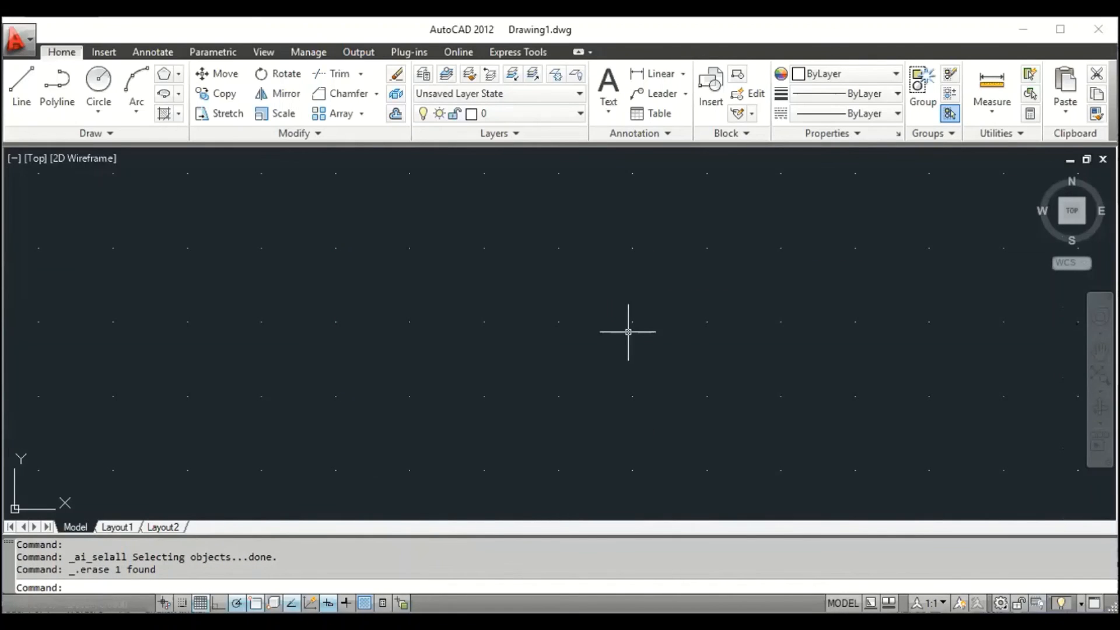